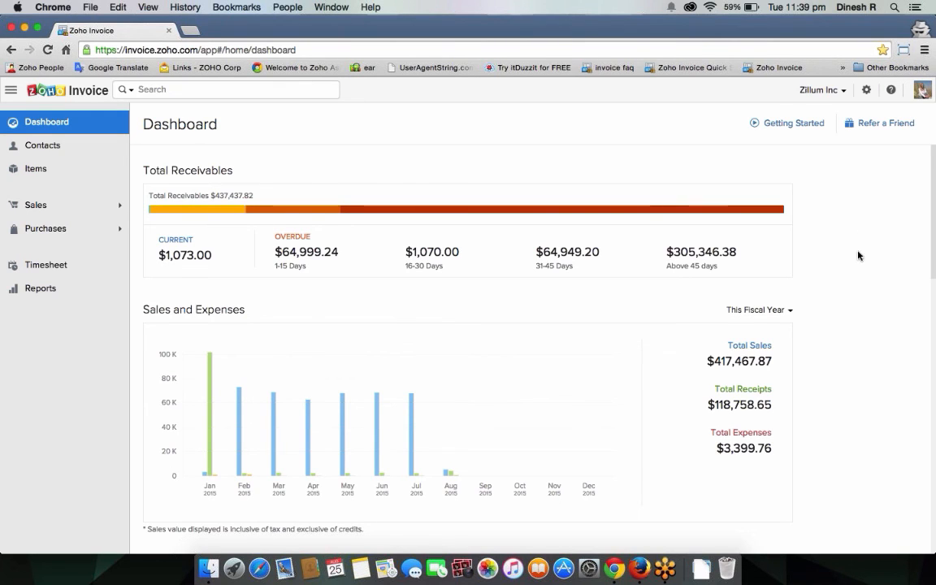
Step: Open the Items list from the sidebar
{"action": "scroll", "coordinate": [855, 276], "scroll_direction": "down", "scroll_amount": 4}
{"action": "scroll", "coordinate": [855, 280], "scroll_direction": "down", "scroll_amount": 5}
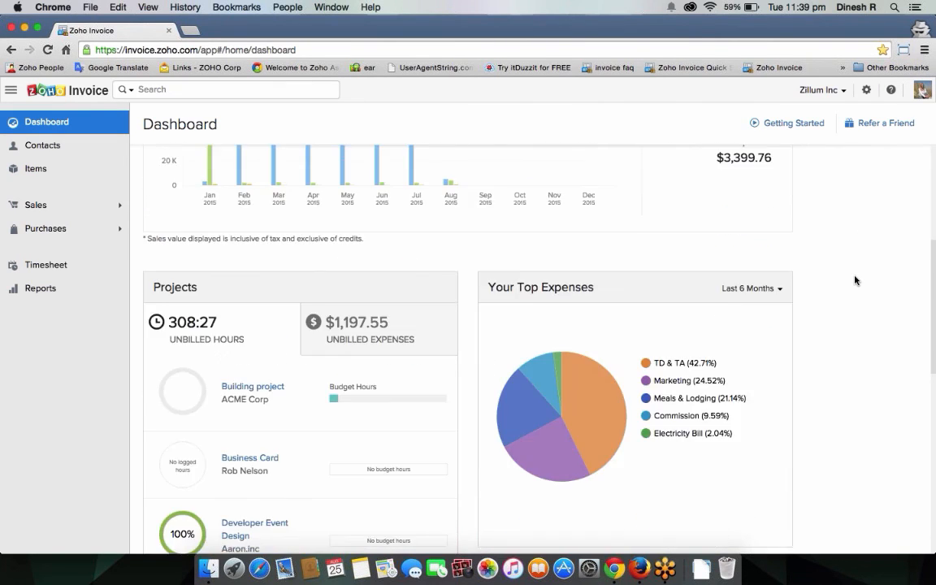
{"action": "mouse_move", "coordinate": [582, 376]}
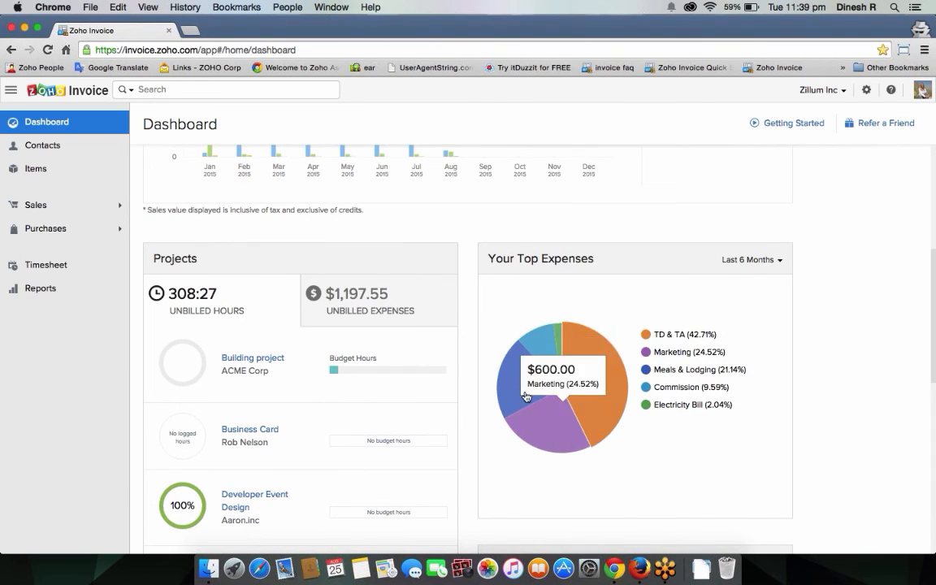
{"action": "scroll", "coordinate": [567, 378], "scroll_direction": "down", "scroll_amount": 4}
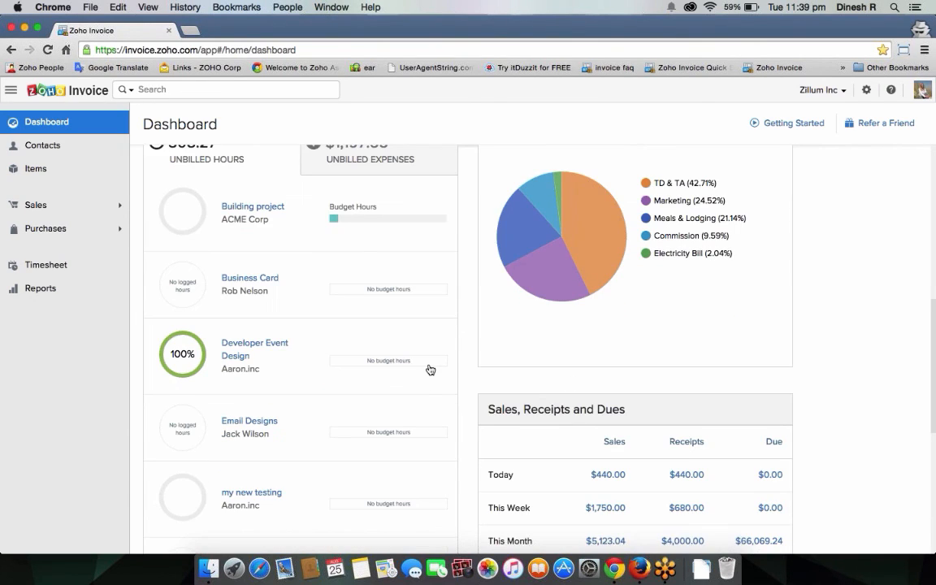
{"action": "scroll", "coordinate": [431, 370], "scroll_direction": "up", "scroll_amount": 2}
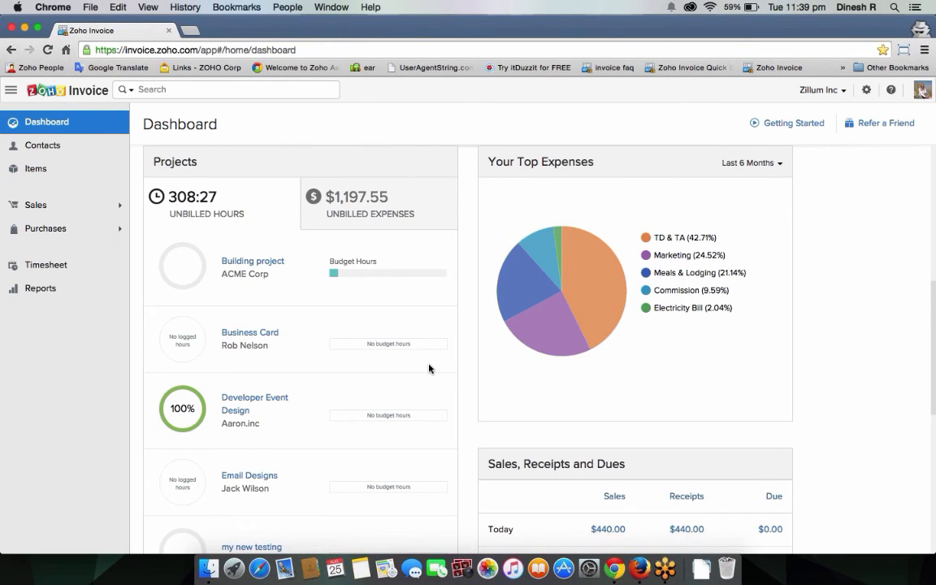
{"action": "scroll", "coordinate": [660, 523], "scroll_direction": "down", "scroll_amount": 6}
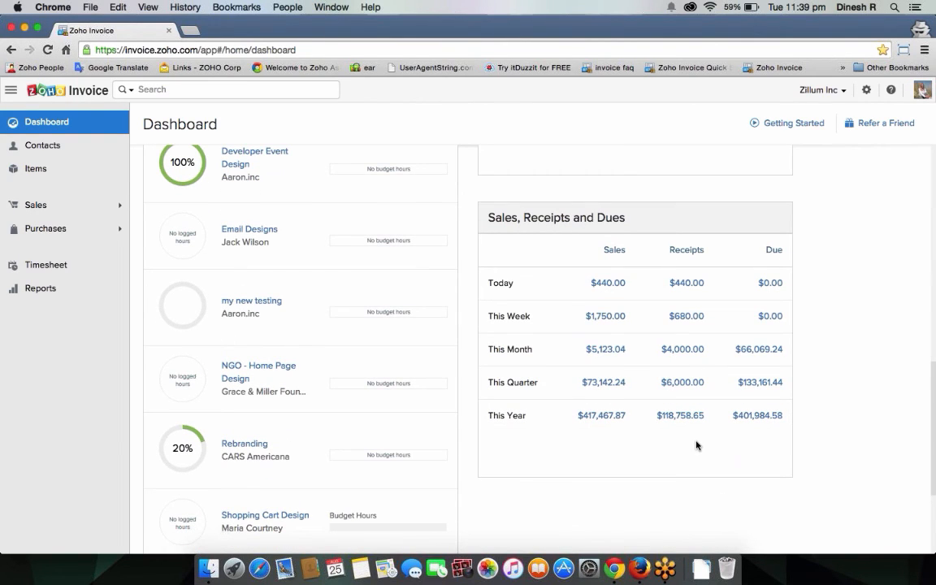
{"action": "scroll", "coordinate": [696, 445], "scroll_direction": "up", "scroll_amount": 7}
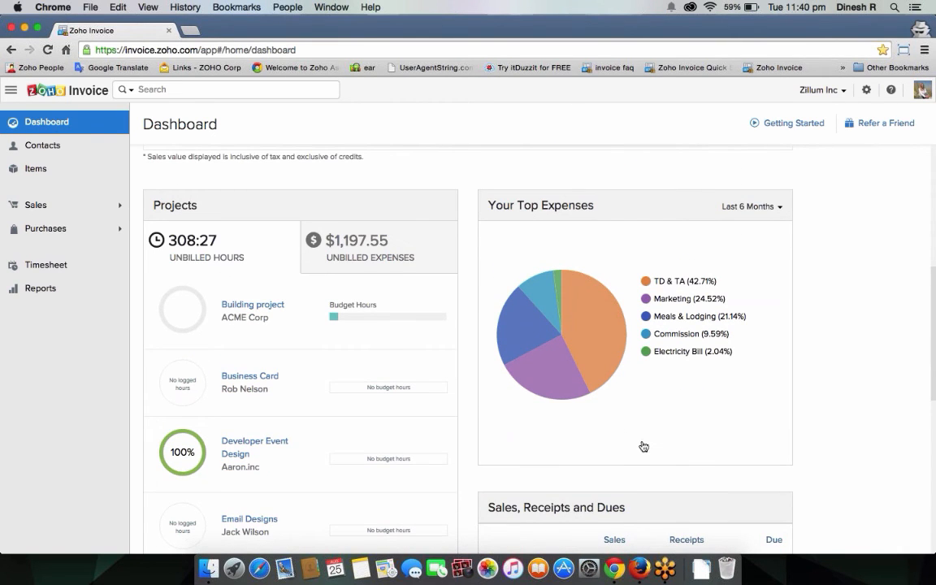
{"action": "left_click", "coordinate": [59, 180]}
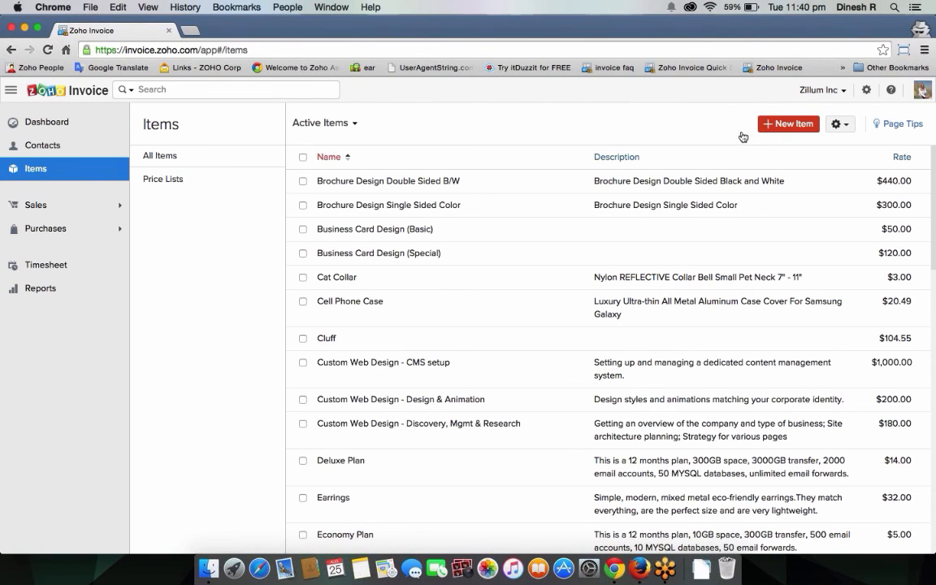
Step: Start a new item, review its tax choices, then discard it without saving
{"action": "left_click", "coordinate": [782, 124]}
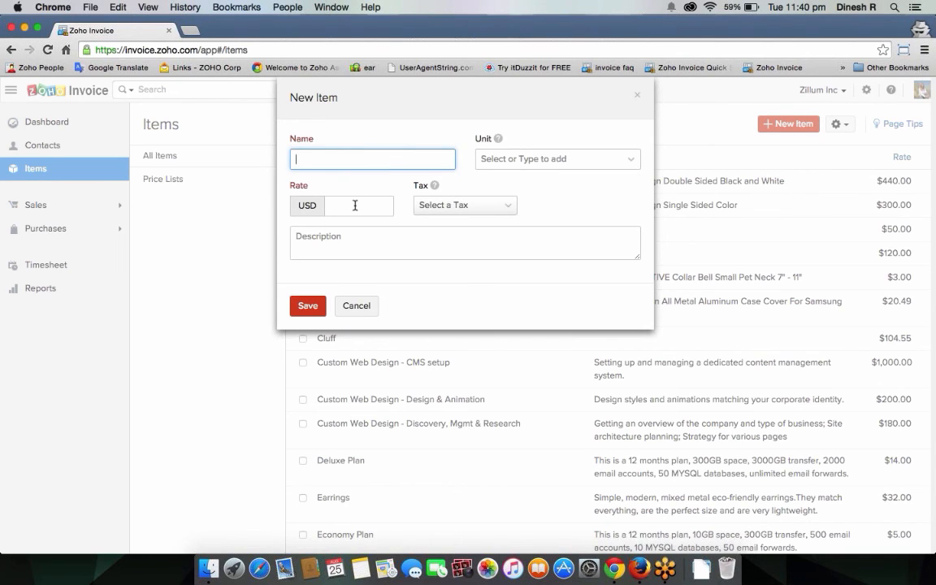
{"action": "left_click", "coordinate": [467, 206]}
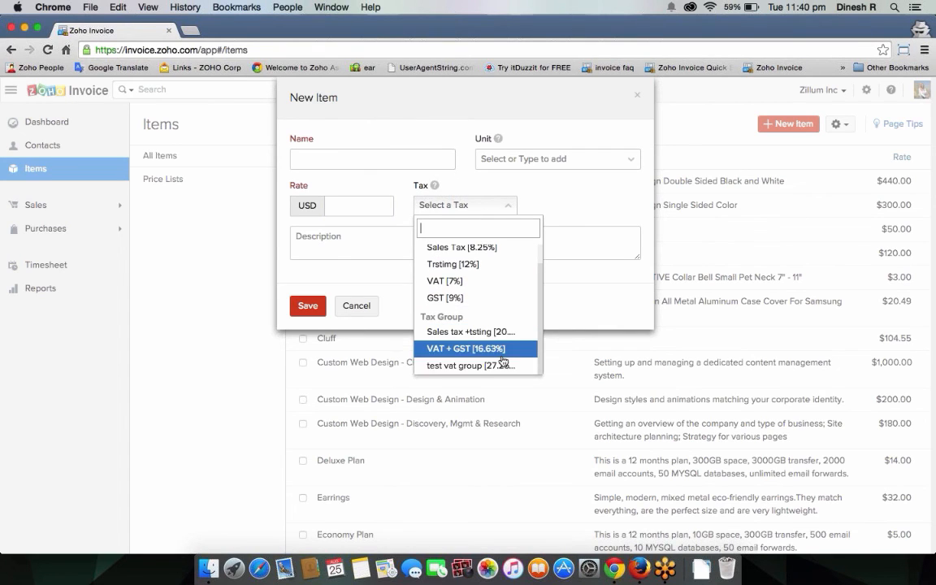
{"action": "left_click", "coordinate": [394, 247]}
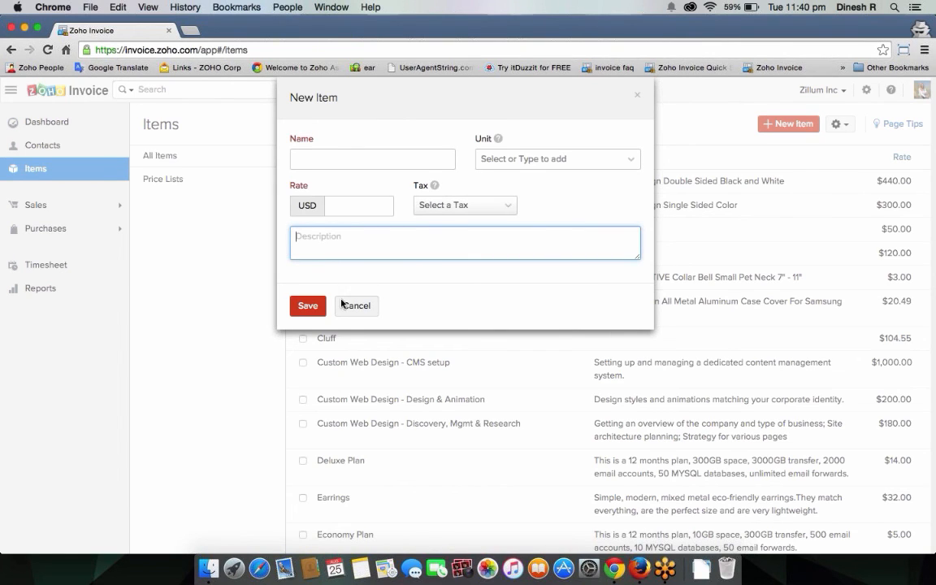
{"action": "left_click", "coordinate": [385, 155]}
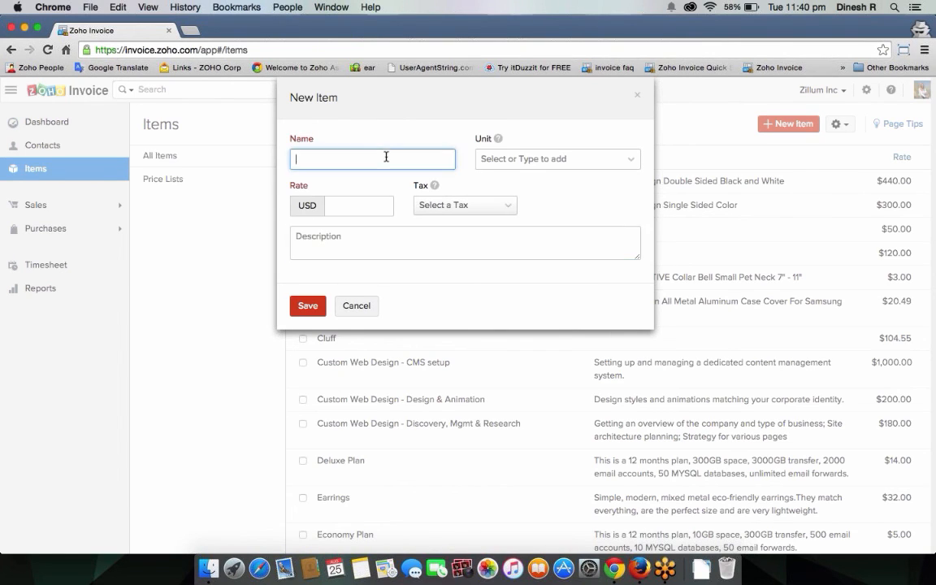
{"action": "left_click", "coordinate": [521, 169]}
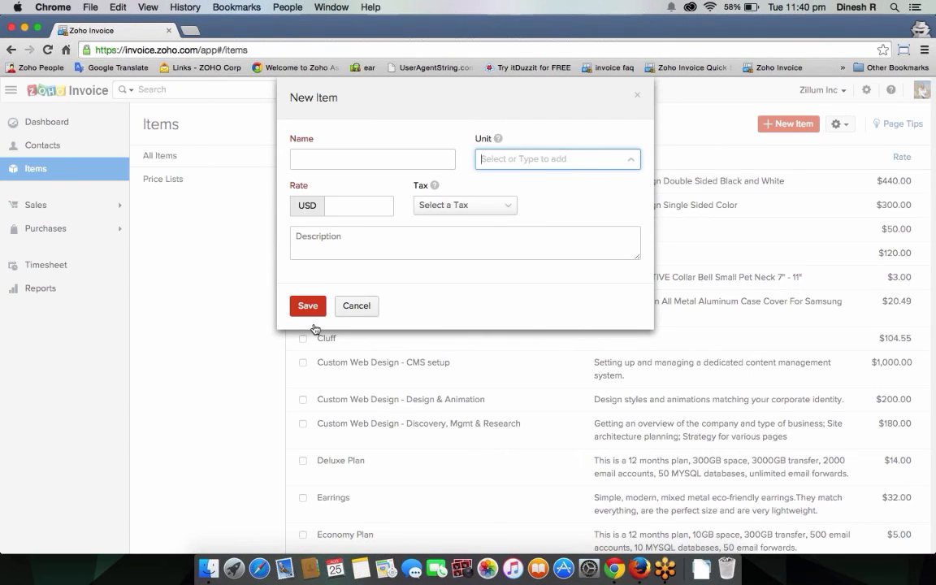
{"action": "left_click", "coordinate": [357, 306]}
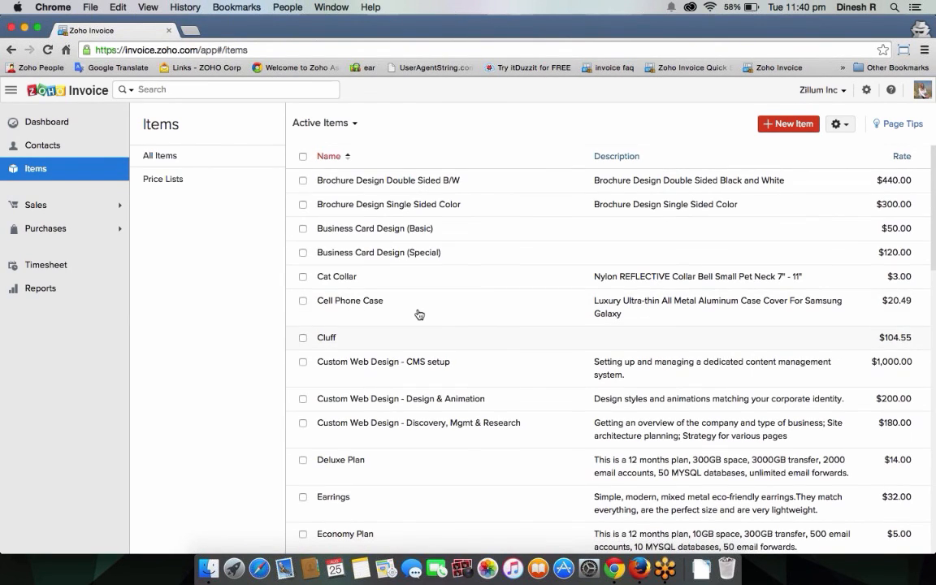
{"action": "scroll", "coordinate": [419, 315], "scroll_direction": "down", "scroll_amount": 5}
{"action": "scroll", "coordinate": [419, 314], "scroll_direction": "up", "scroll_amount": 5}
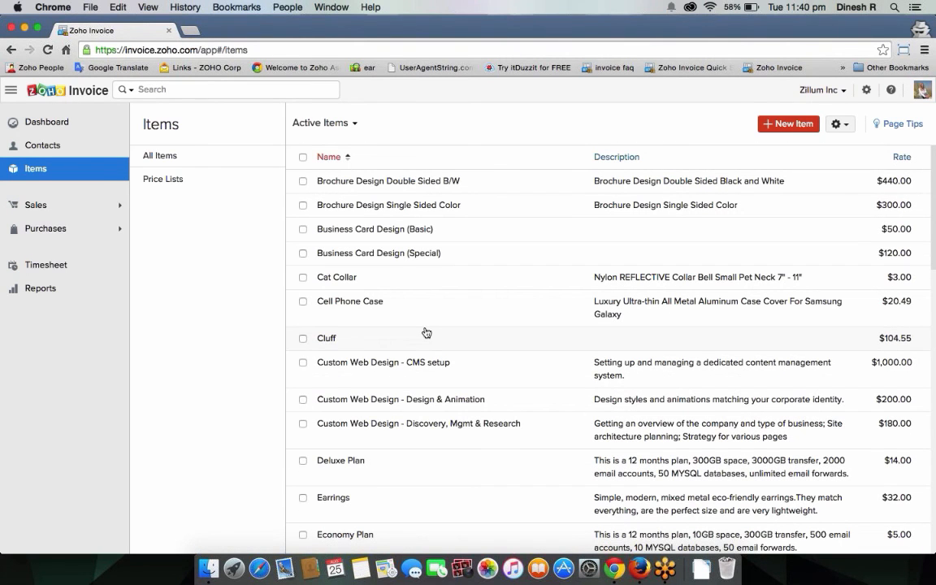
{"action": "scroll", "coordinate": [457, 290], "scroll_direction": "down", "scroll_amount": 10}
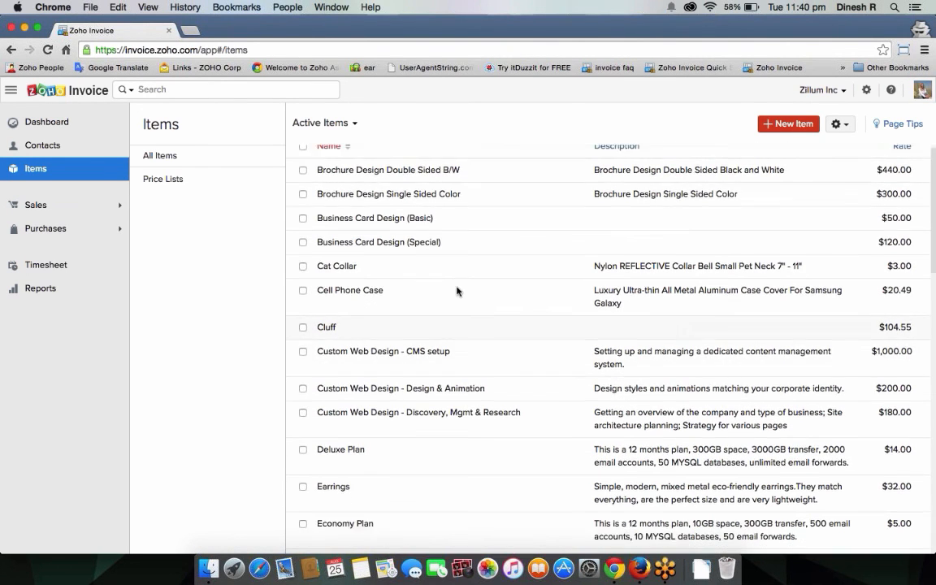
{"action": "scroll", "coordinate": [457, 290], "scroll_direction": "up", "scroll_amount": 10}
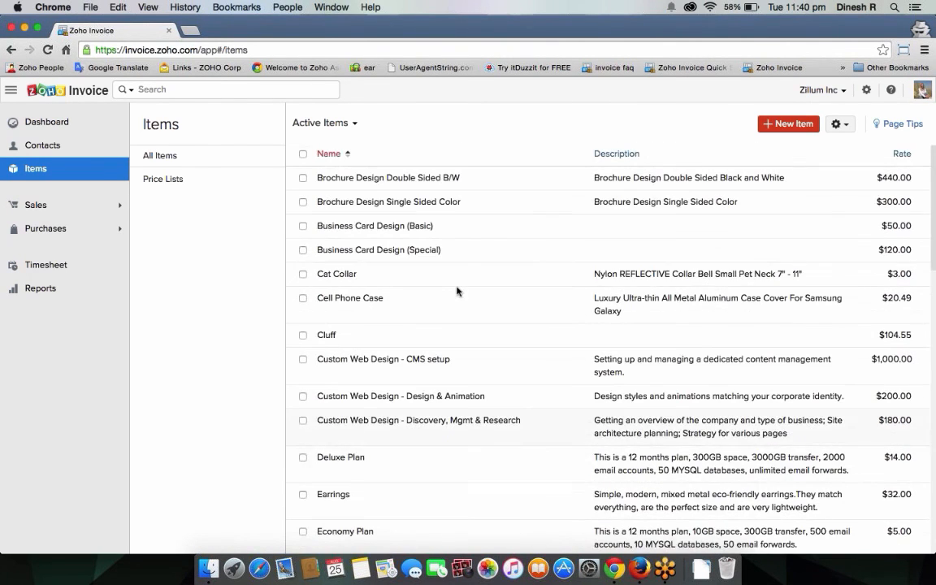
Step: Open a blank New Contact form and step through its company, display name, email, phone and website fields
{"action": "left_click", "coordinate": [60, 151]}
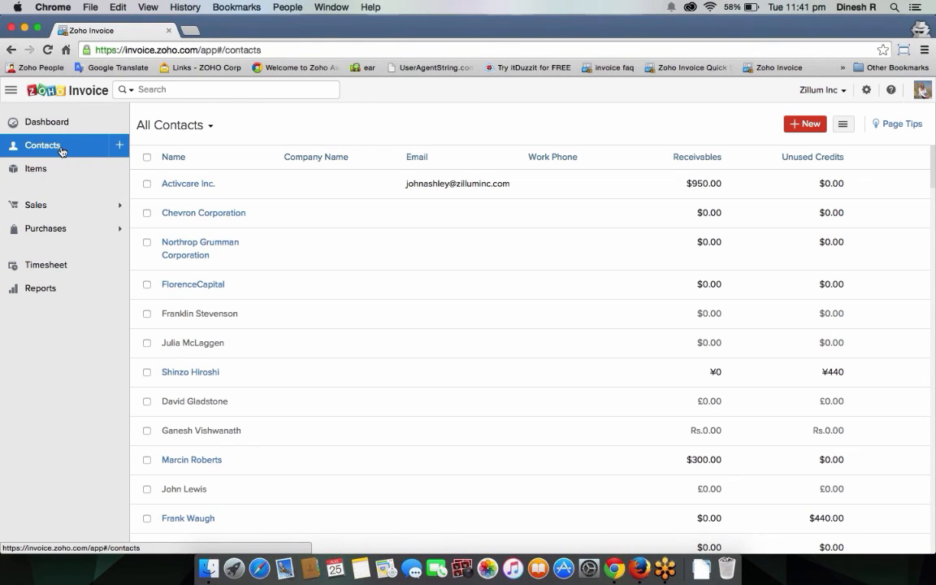
{"action": "left_click", "coordinate": [798, 126]}
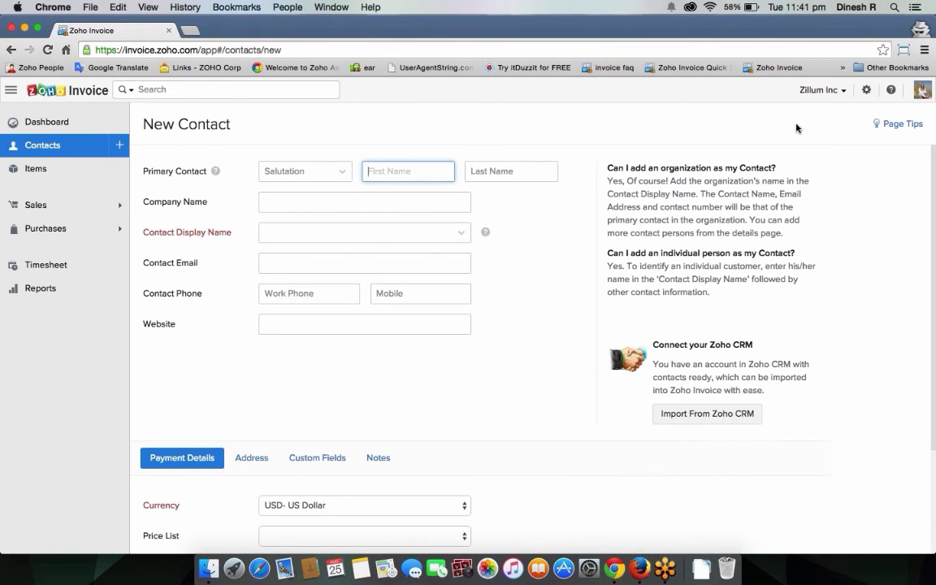
{"action": "left_click", "coordinate": [395, 202]}
{"action": "left_click", "coordinate": [384, 233]}
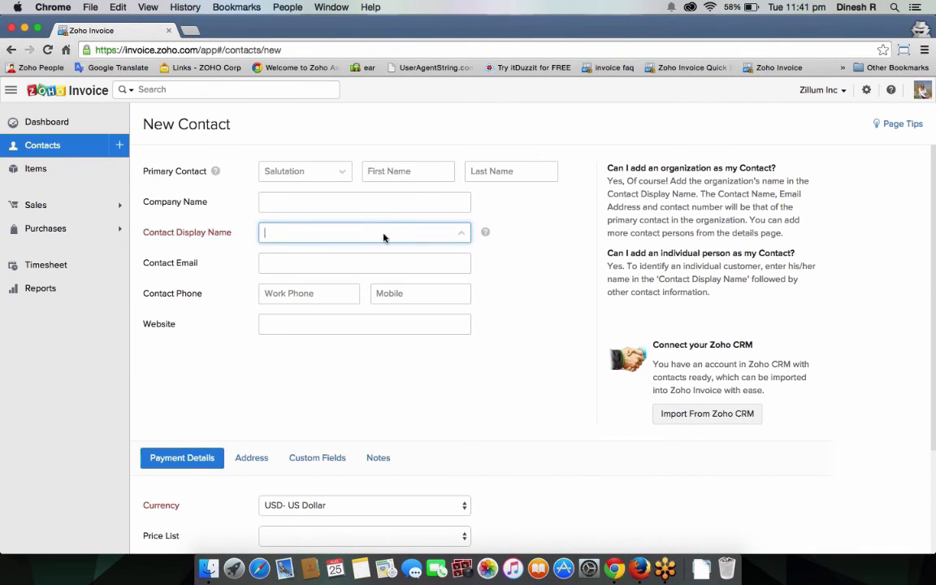
{"action": "left_click", "coordinate": [186, 95]}
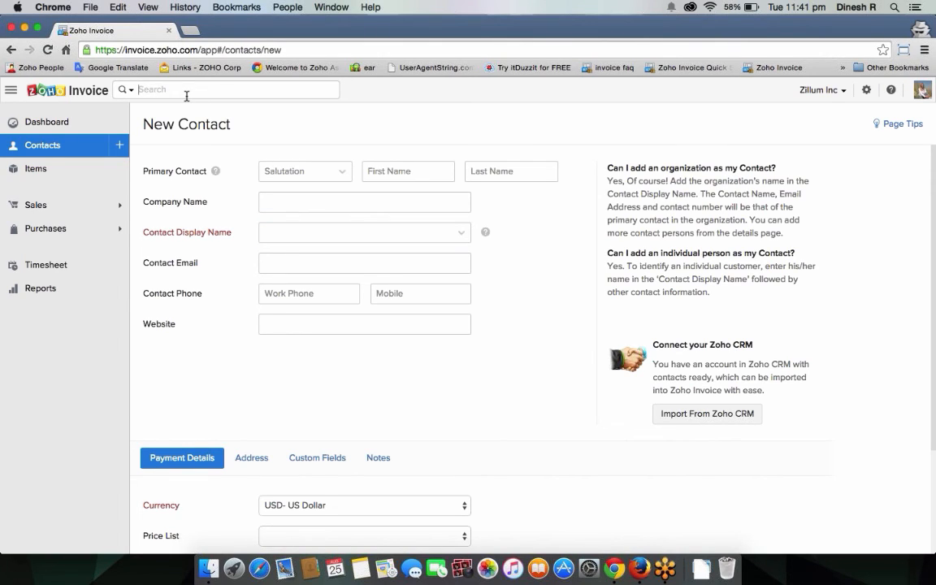
{"action": "left_click", "coordinate": [292, 269]}
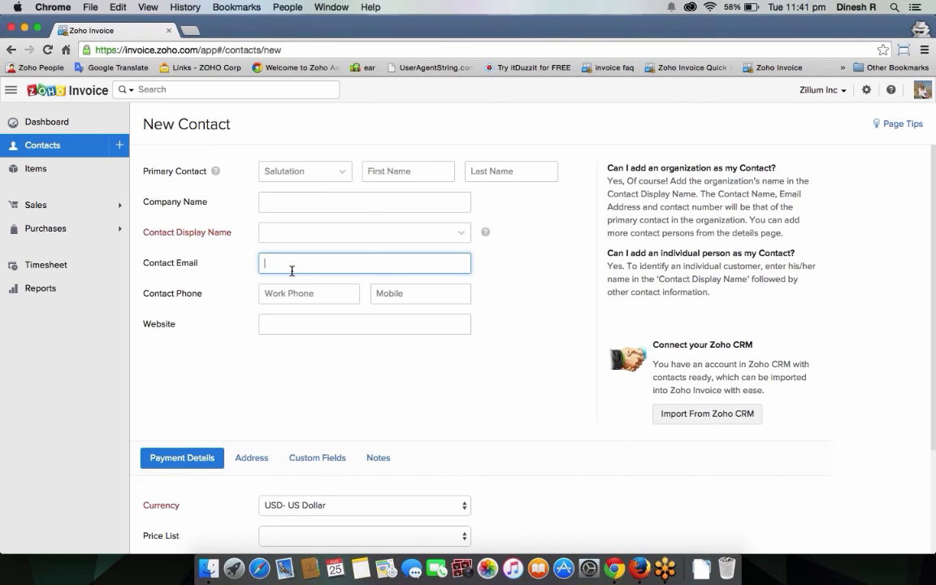
{"action": "left_click", "coordinate": [325, 299]}
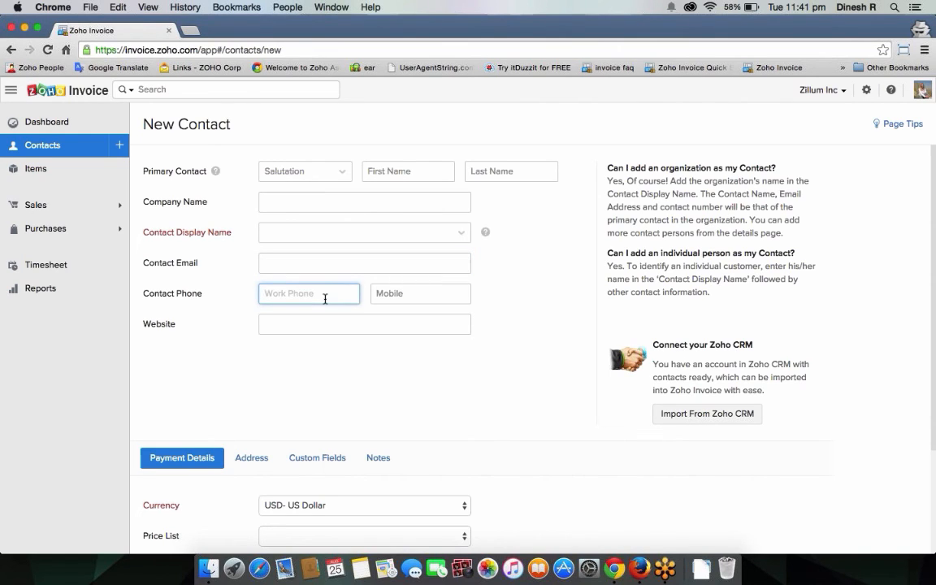
{"action": "left_click", "coordinate": [344, 325]}
{"action": "scroll", "coordinate": [428, 349], "scroll_direction": "down", "scroll_amount": 4}
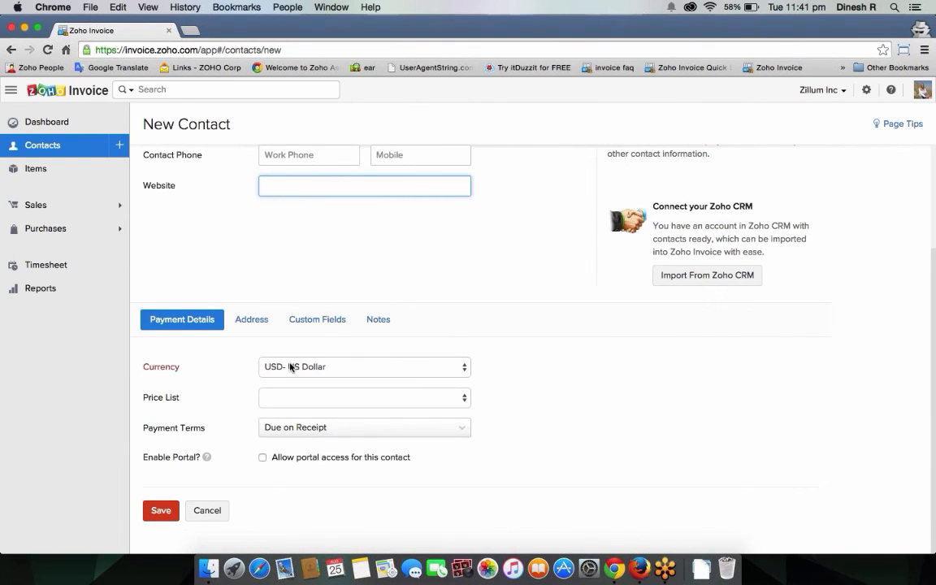
Step: Keep USD currency and Due on Receipt terms, and enable portal access for the contact
{"action": "left_click", "coordinate": [315, 372]}
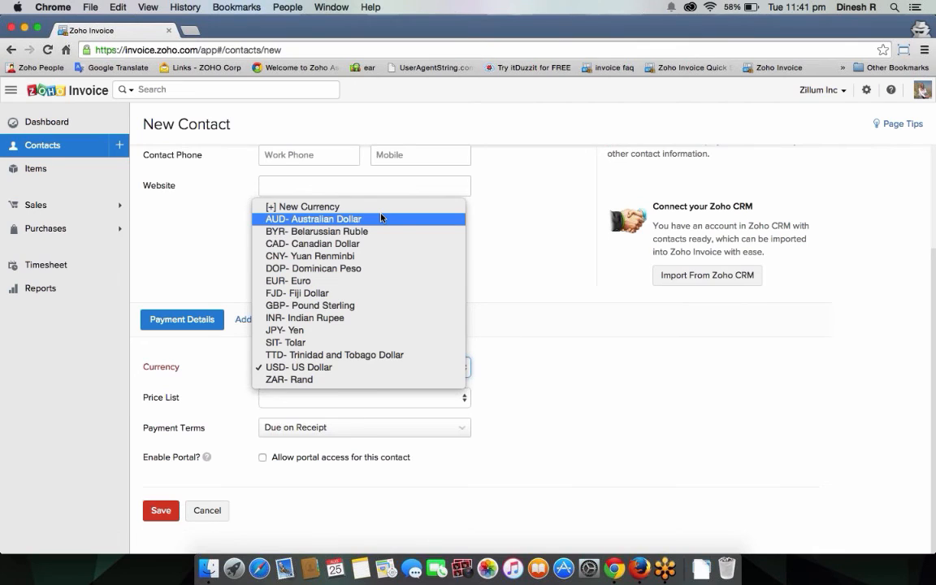
{"action": "left_click", "coordinate": [501, 255]}
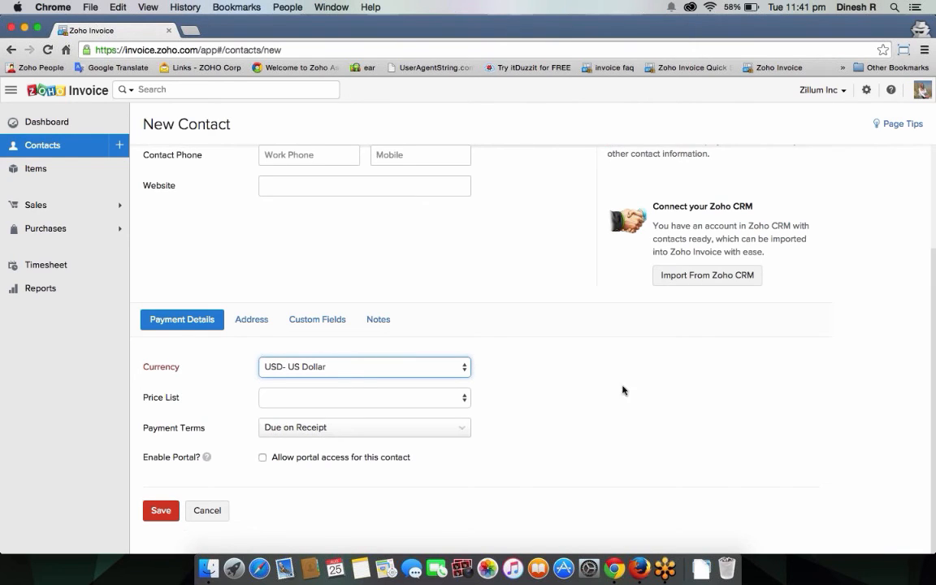
{"action": "left_click", "coordinate": [377, 433]}
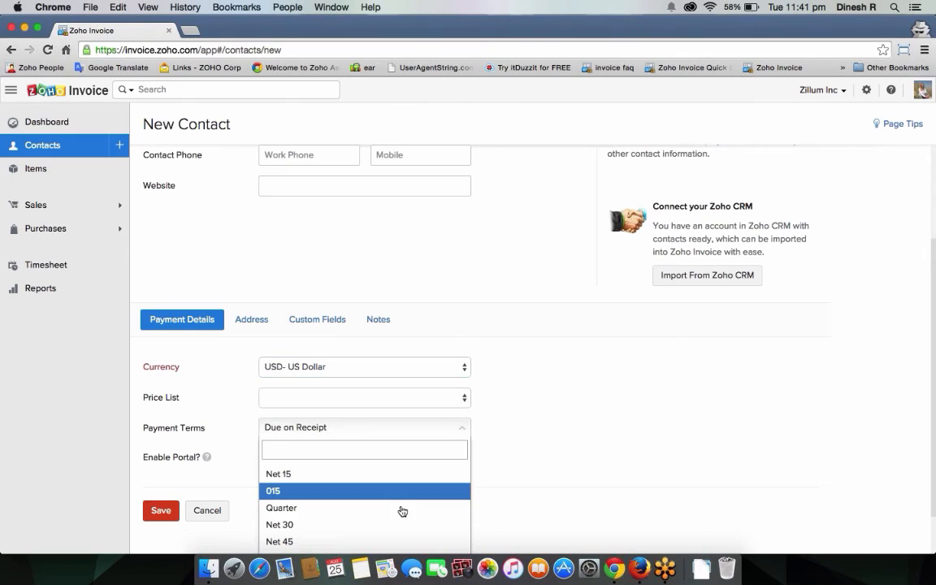
{"action": "left_click", "coordinate": [561, 467]}
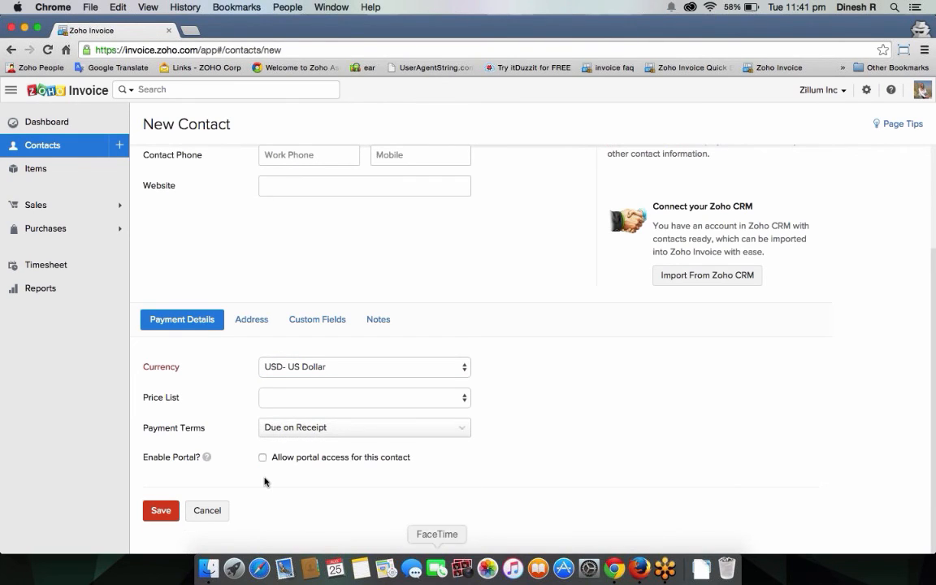
{"action": "left_click", "coordinate": [262, 458]}
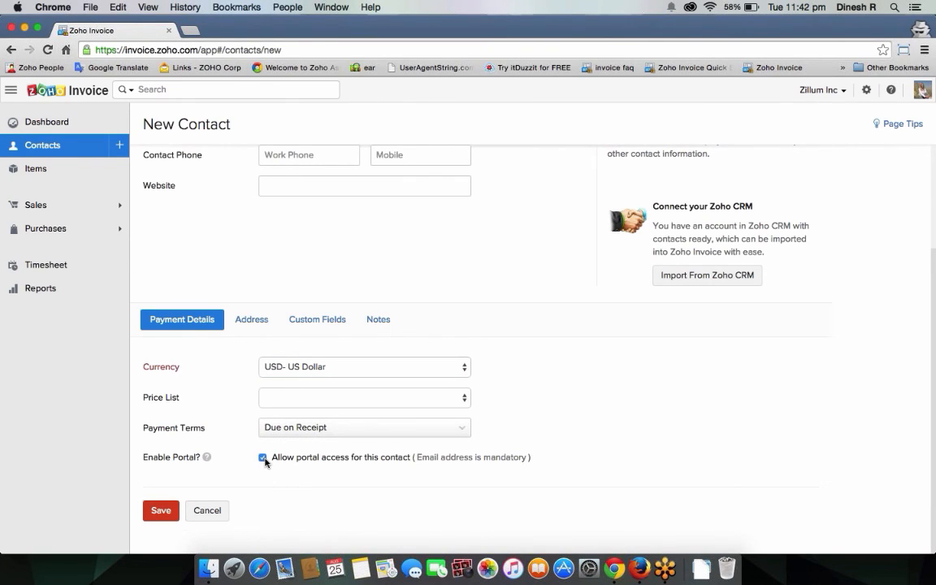
{"action": "left_click", "coordinate": [262, 458]}
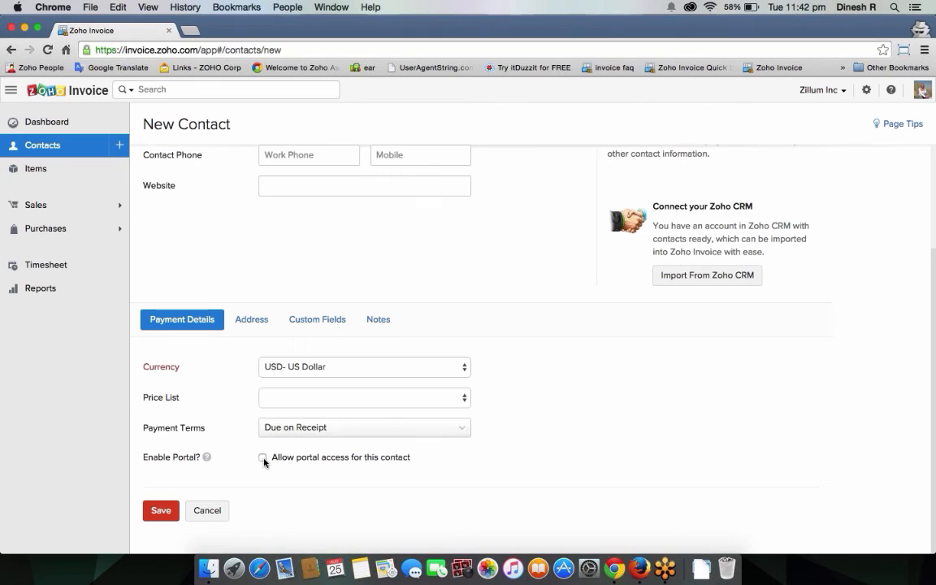
{"action": "left_click", "coordinate": [263, 459]}
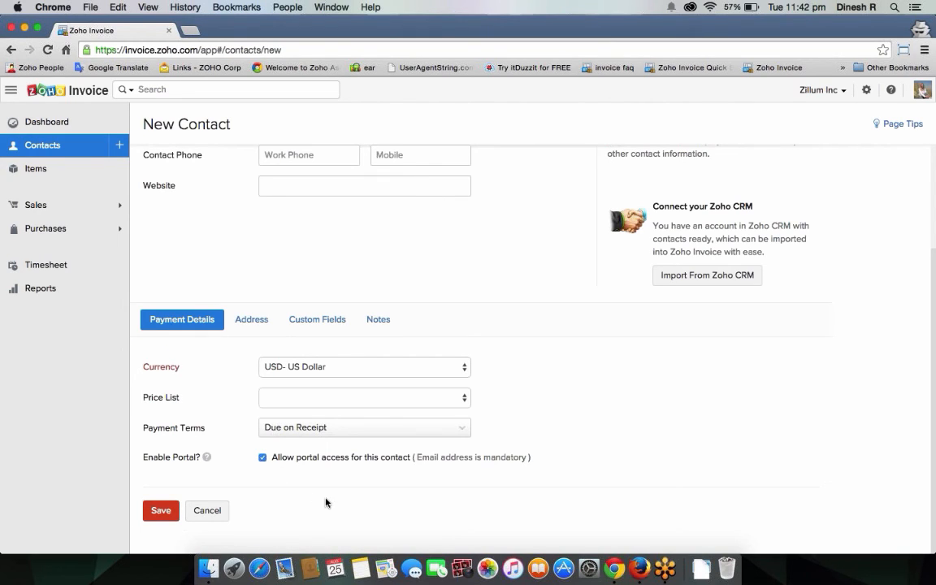
{"action": "left_click", "coordinate": [252, 319]}
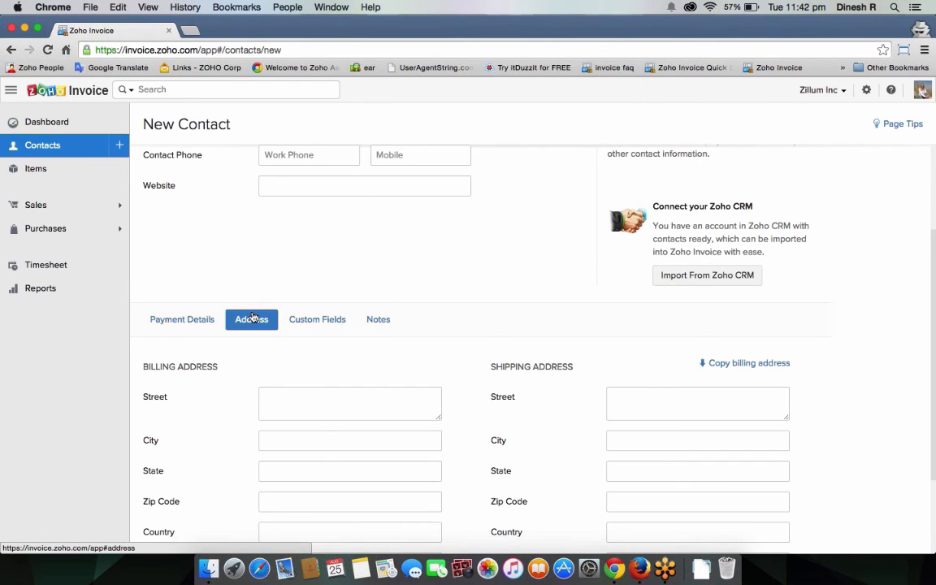
{"action": "left_click", "coordinate": [382, 406]}
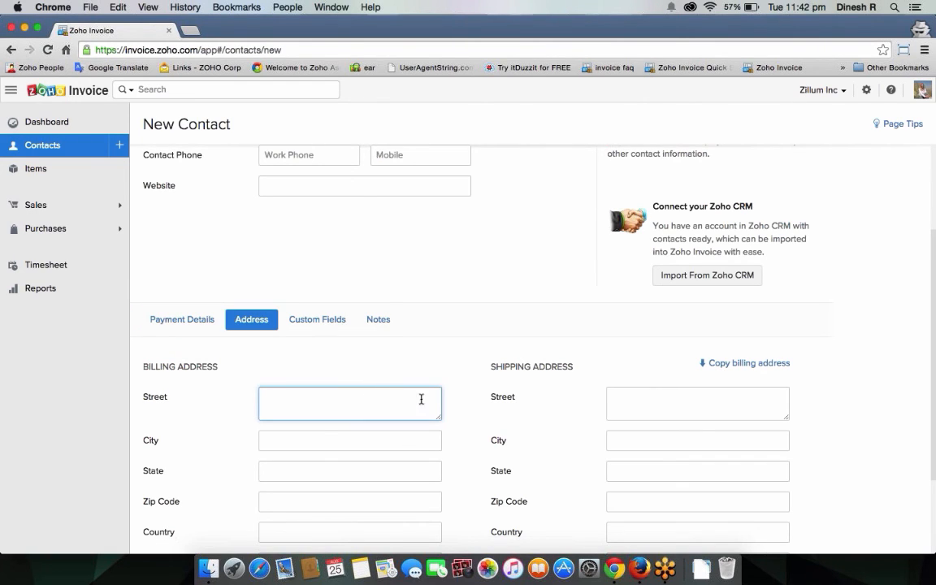
{"action": "scroll", "coordinate": [422, 399], "scroll_direction": "down", "scroll_amount": 3}
{"action": "left_click", "coordinate": [611, 282]}
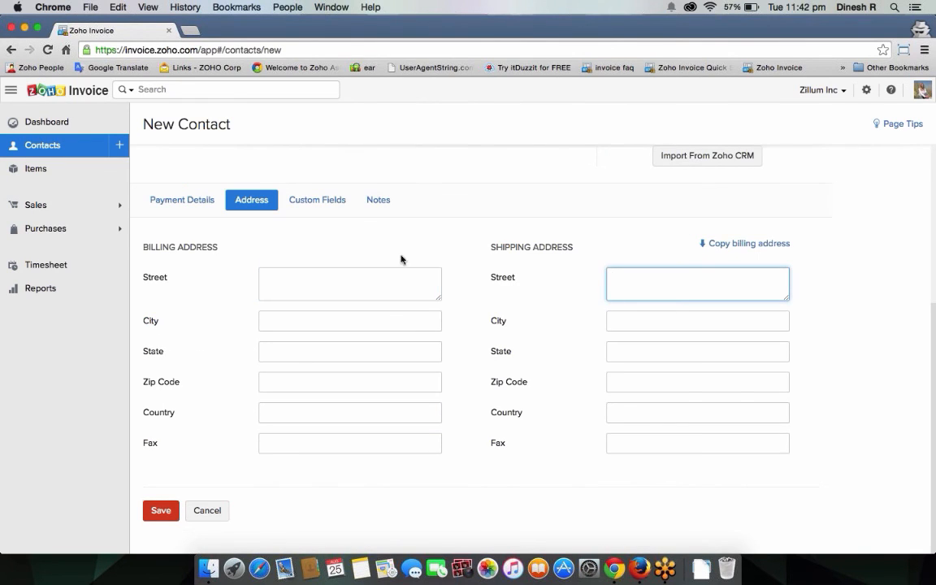
{"action": "left_click", "coordinate": [319, 205]}
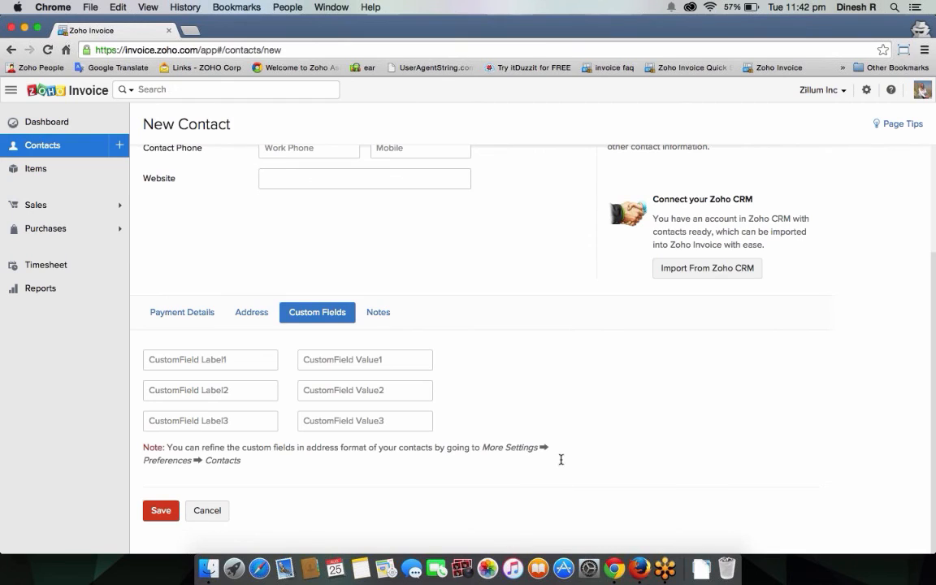
{"action": "key", "text": "Tab"}
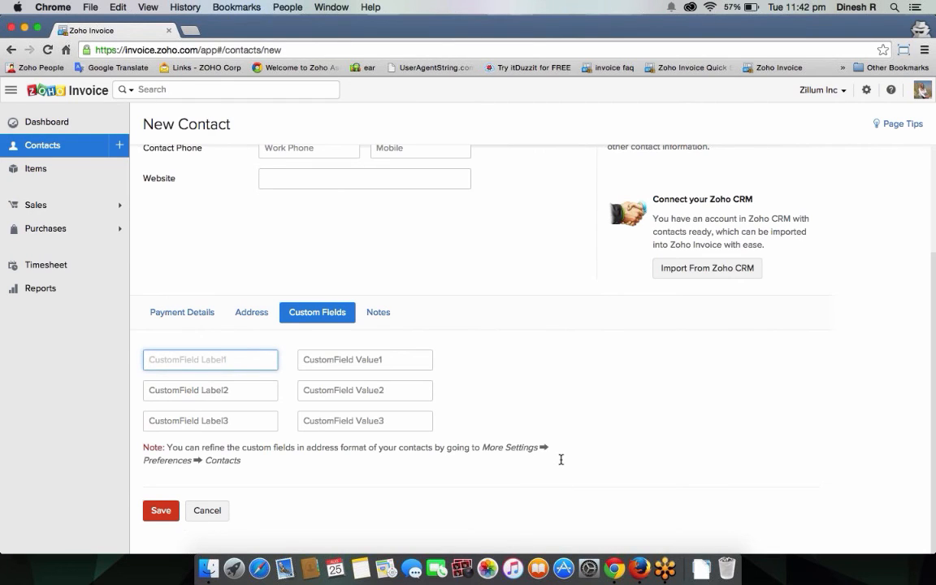
{"action": "left_click", "coordinate": [379, 312]}
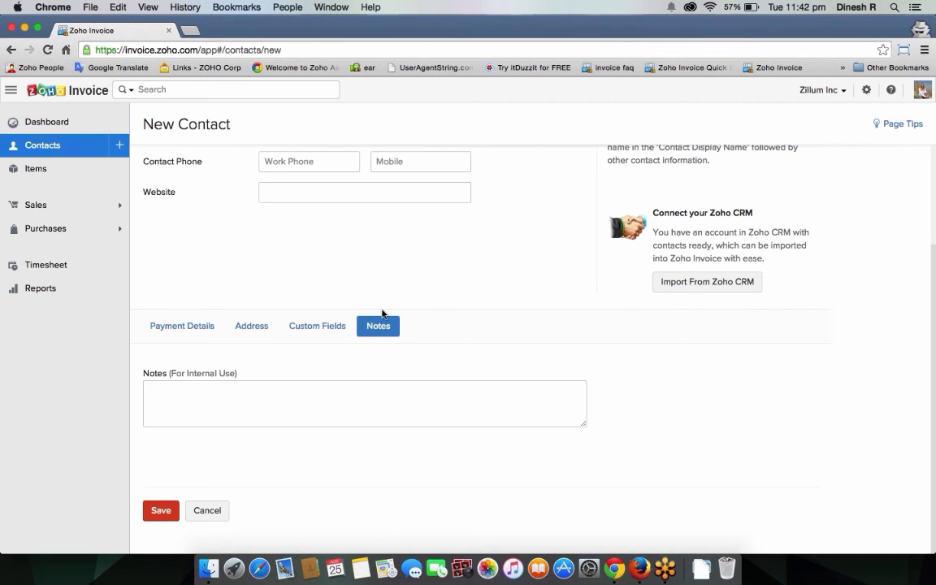
{"action": "left_click", "coordinate": [188, 321]}
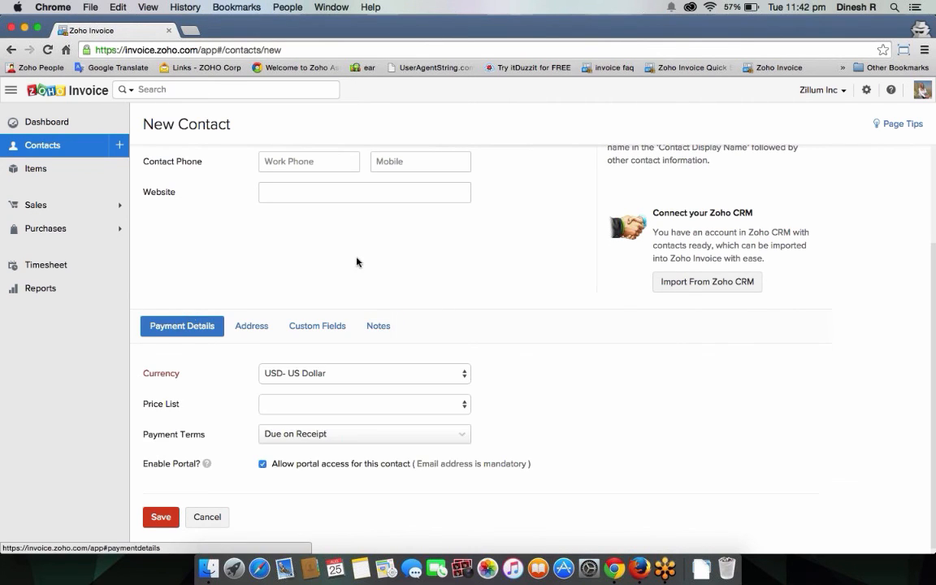
{"action": "left_click", "coordinate": [65, 146]}
Step: Leave the unsaved contact form to return to All Contacts
{"action": "left_click", "coordinate": [484, 126]}
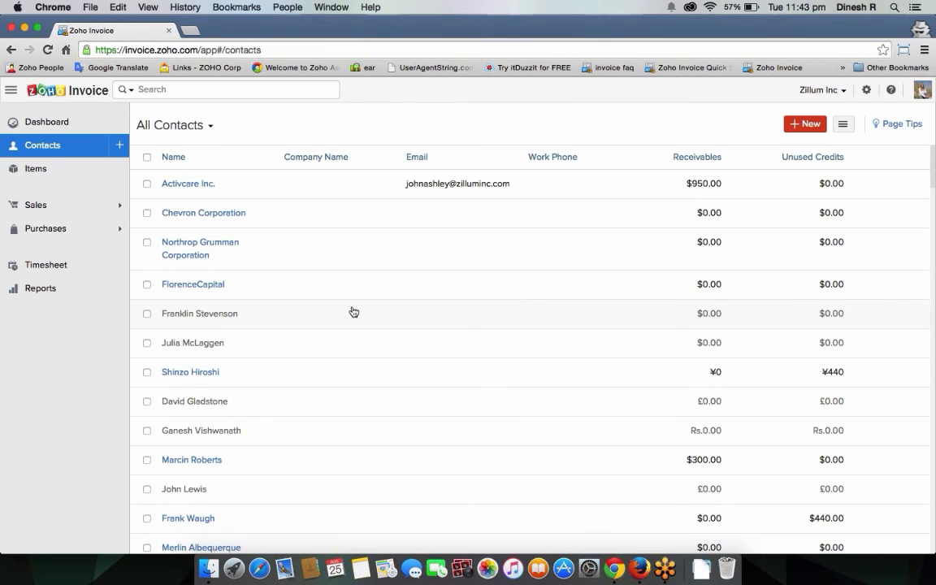
{"action": "scroll", "coordinate": [738, 226], "scroll_direction": "down", "scroll_amount": 5}
{"action": "scroll", "coordinate": [738, 226], "scroll_direction": "up", "scroll_amount": 5}
Step: Open Import Contacts, cancel it, and expand the Sales section
{"action": "left_click", "coordinate": [843, 126]}
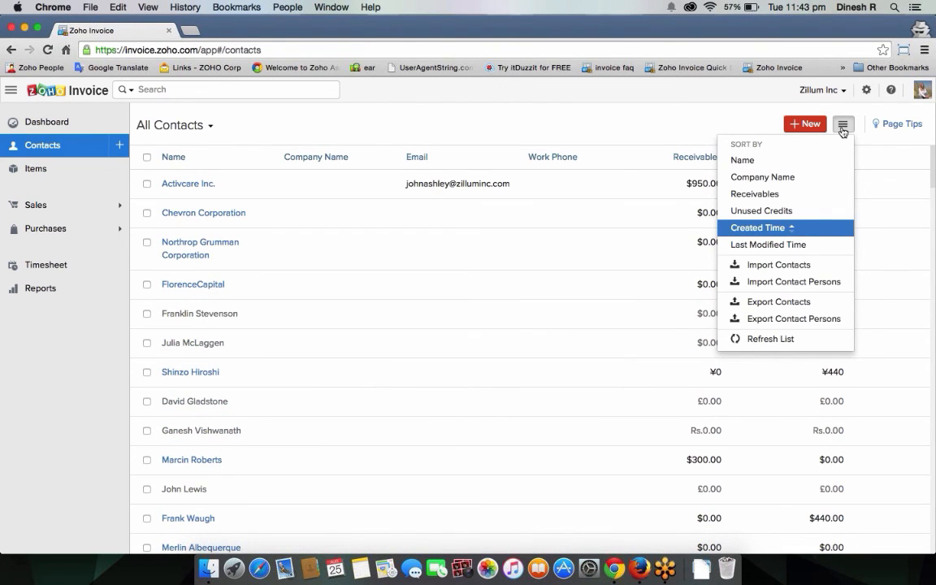
{"action": "left_click", "coordinate": [804, 268]}
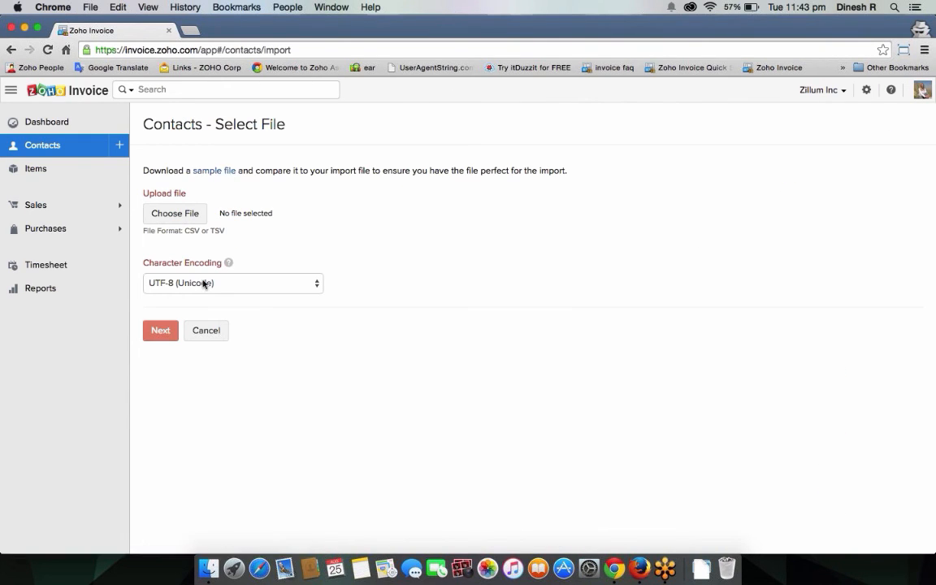
{"action": "left_click", "coordinate": [212, 338]}
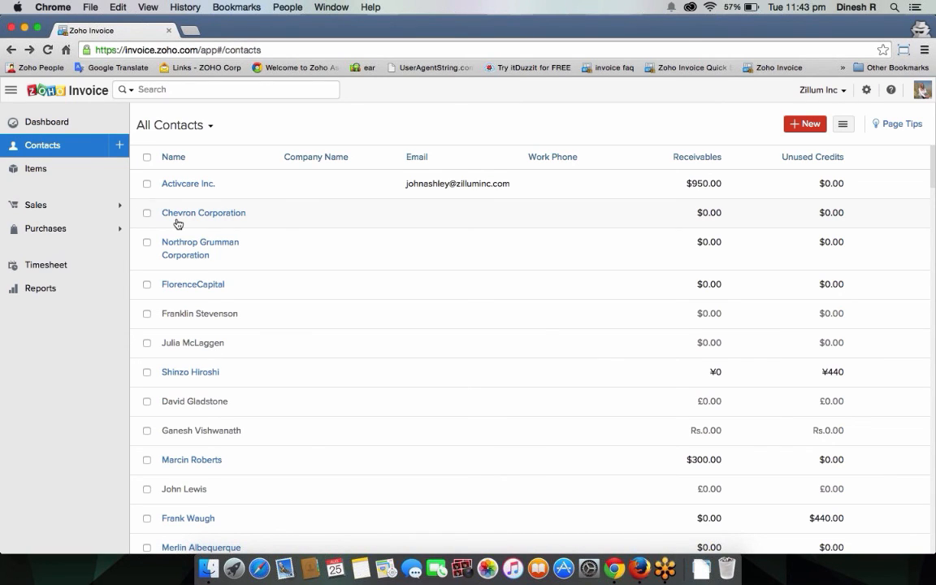
{"action": "left_click", "coordinate": [96, 206]}
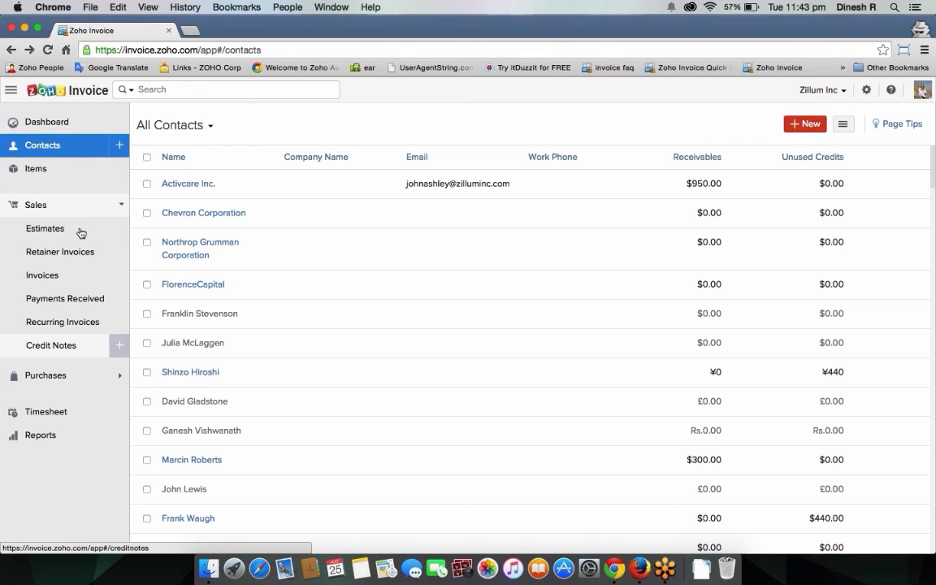
Step: Open estimate EST-69 from the Estimates list
{"action": "left_click", "coordinate": [80, 233]}
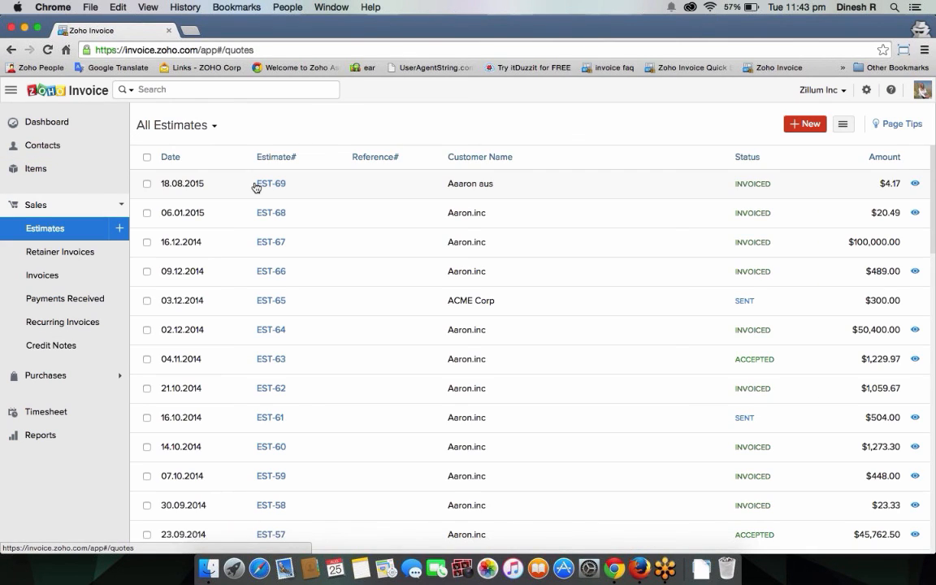
{"action": "left_click", "coordinate": [255, 187]}
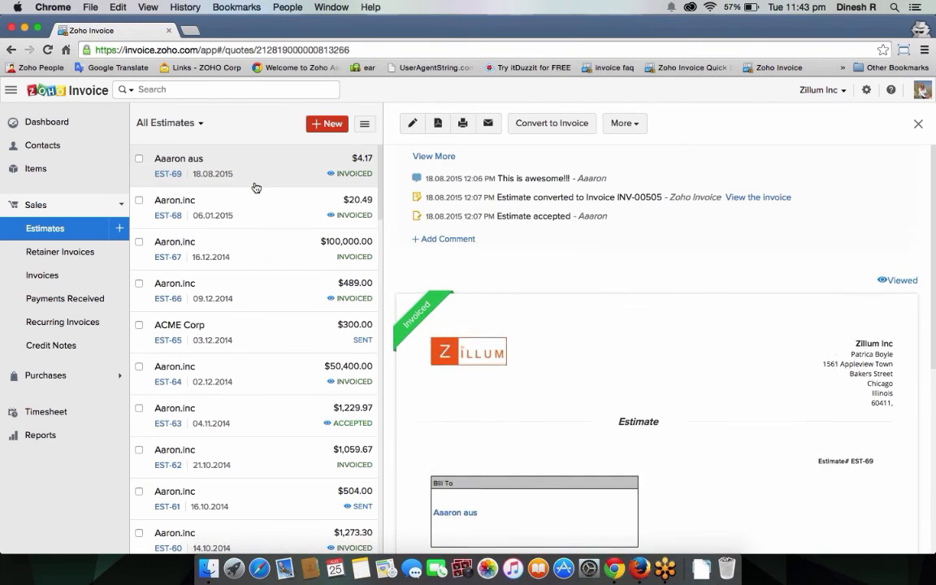
{"action": "scroll", "coordinate": [483, 292], "scroll_direction": "down", "scroll_amount": 3}
{"action": "scroll", "coordinate": [484, 288], "scroll_direction": "up", "scroll_amount": 3}
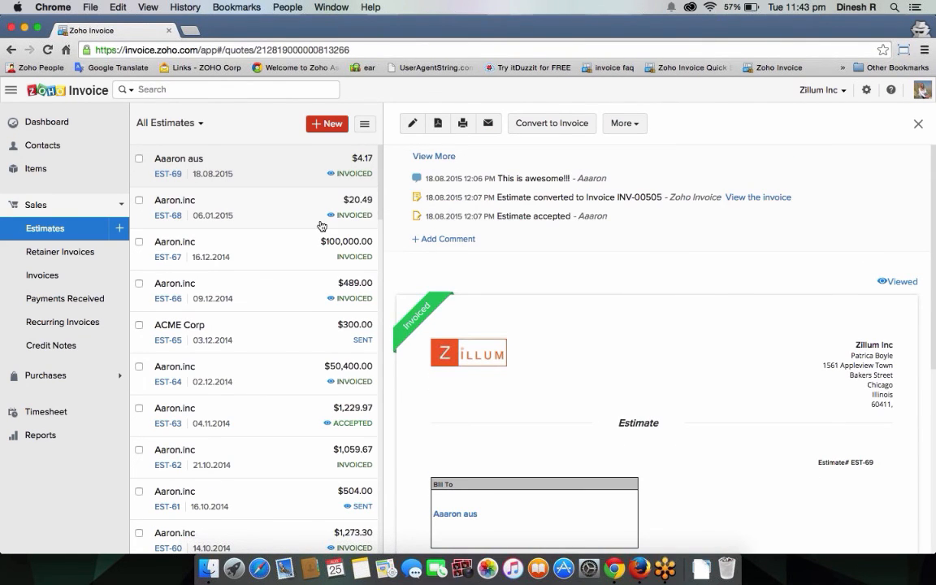
Step: Start a new estimate for the AUD-billed customer, switching estimate numbering to manual
{"action": "left_click", "coordinate": [114, 239]}
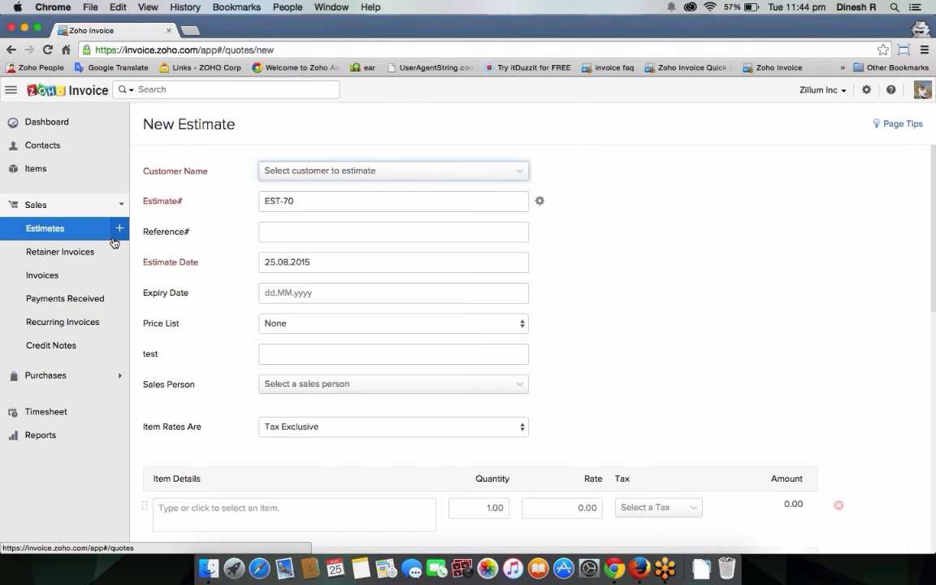
{"action": "left_click", "coordinate": [290, 173]}
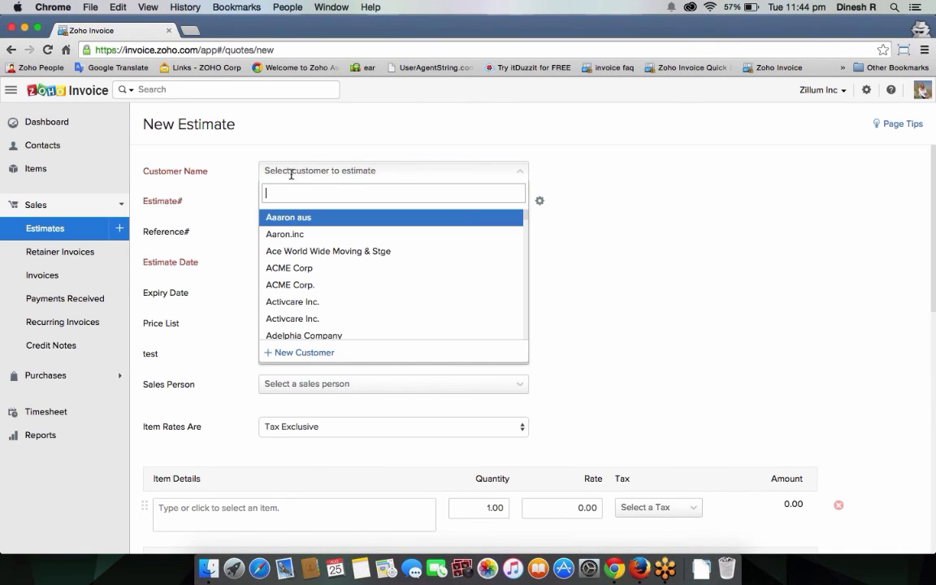
{"action": "left_click", "coordinate": [313, 216]}
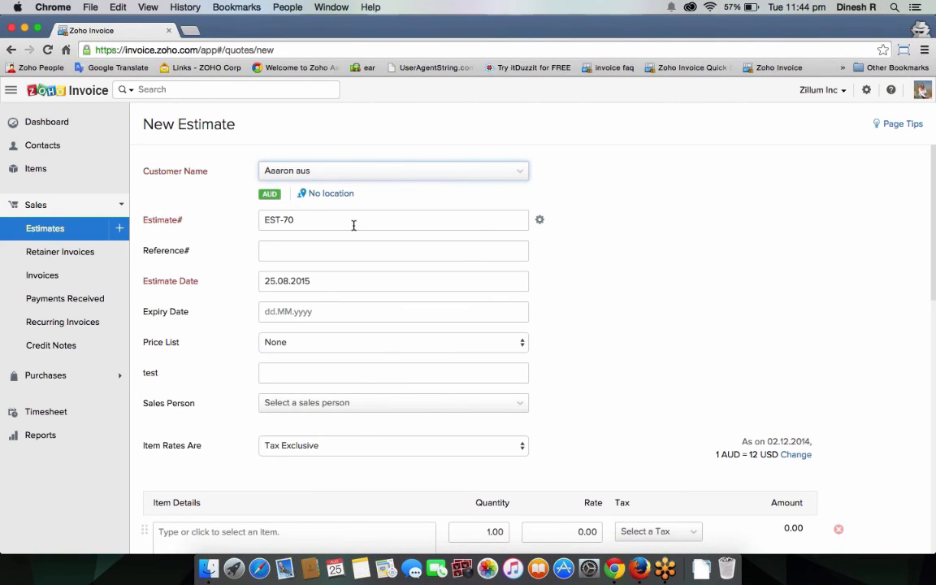
{"action": "left_click", "coordinate": [540, 219]}
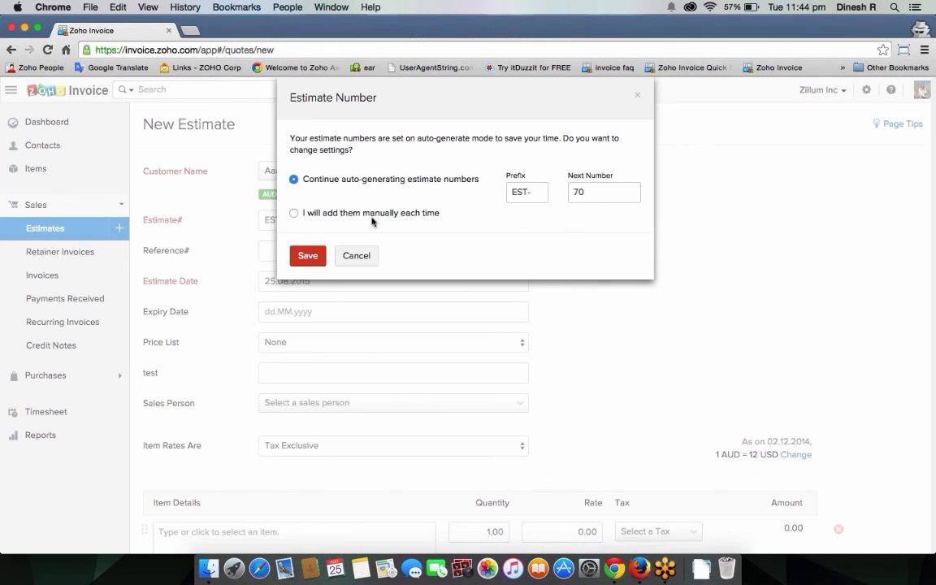
{"action": "left_click", "coordinate": [348, 213]}
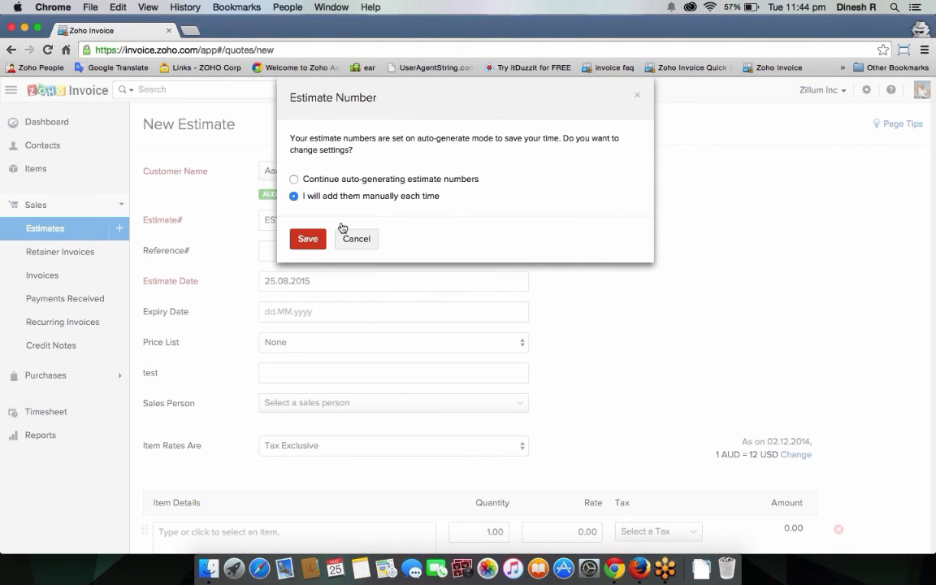
{"action": "left_click", "coordinate": [355, 238]}
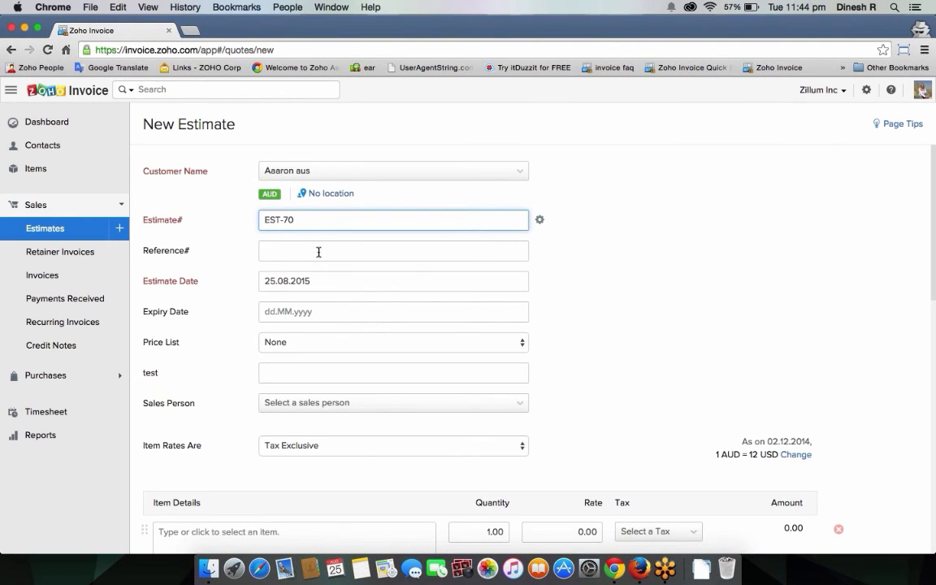
{"action": "left_click", "coordinate": [317, 251]}
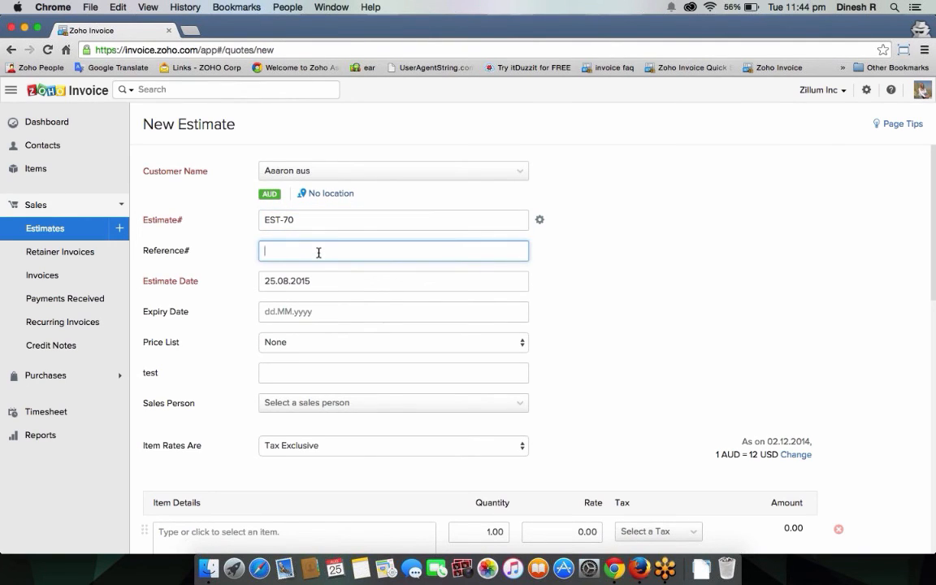
Step: Check the estimate and expiry date calendars without changing the dates
{"action": "key", "text": "Tab"}
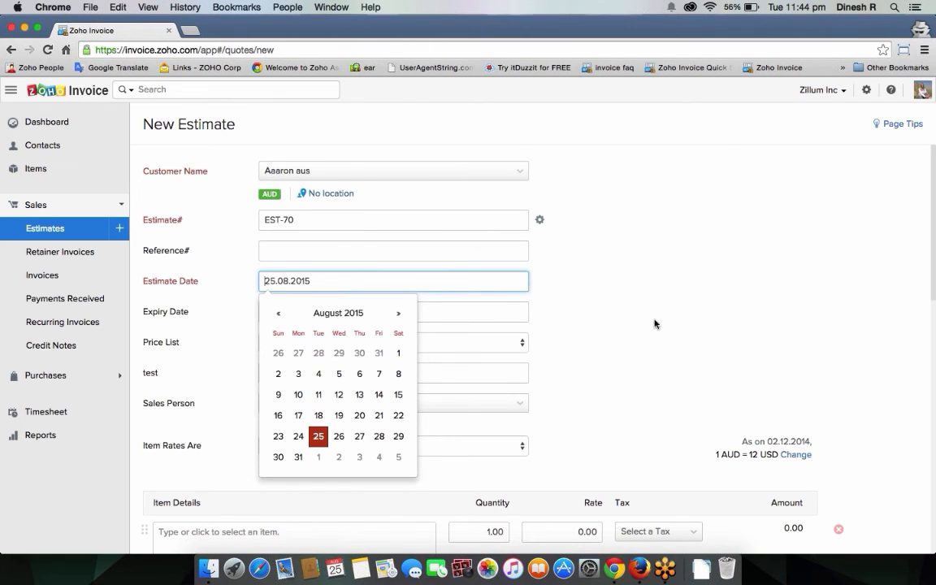
{"action": "left_click", "coordinate": [648, 318]}
{"action": "scroll", "coordinate": [648, 318], "scroll_direction": "down", "scroll_amount": 3}
{"action": "left_click", "coordinate": [349, 228]}
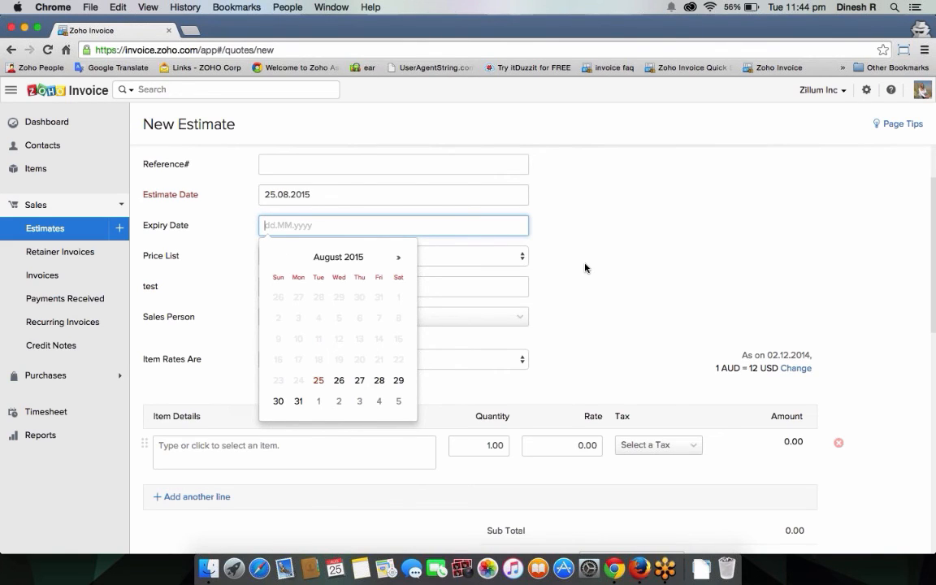
{"action": "left_click", "coordinate": [593, 292]}
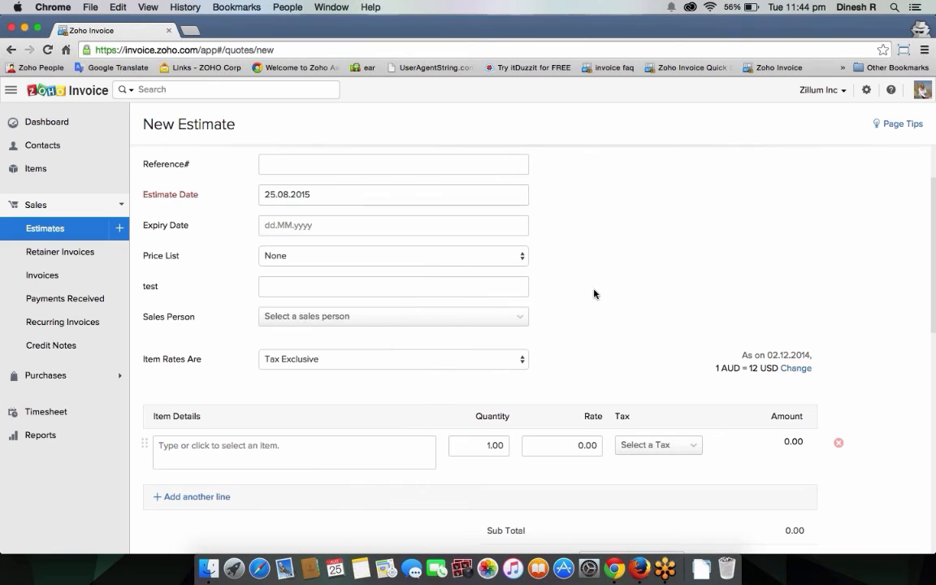
Step: Assign the second listed sales person and open the item list for the first line
{"action": "left_click", "coordinate": [419, 325]}
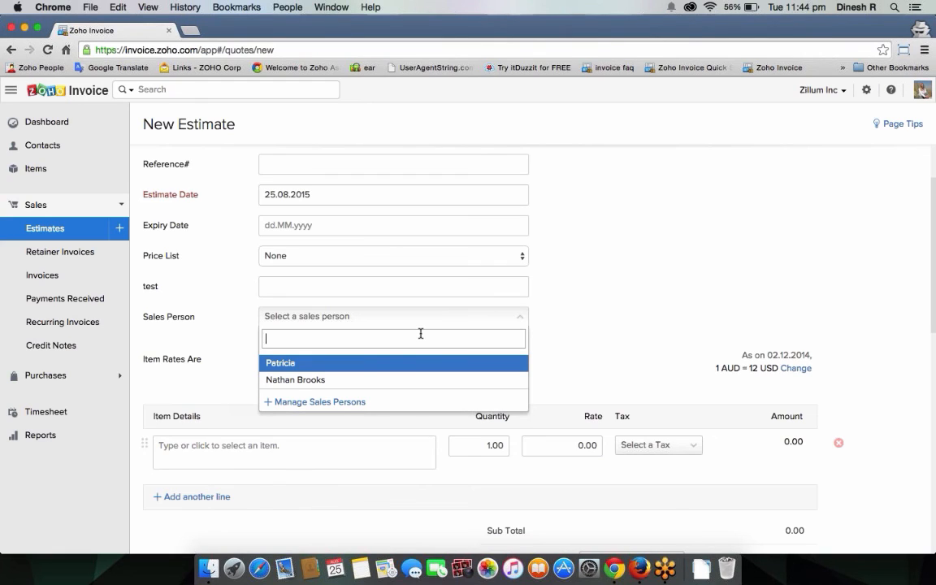
{"action": "left_click", "coordinate": [394, 378]}
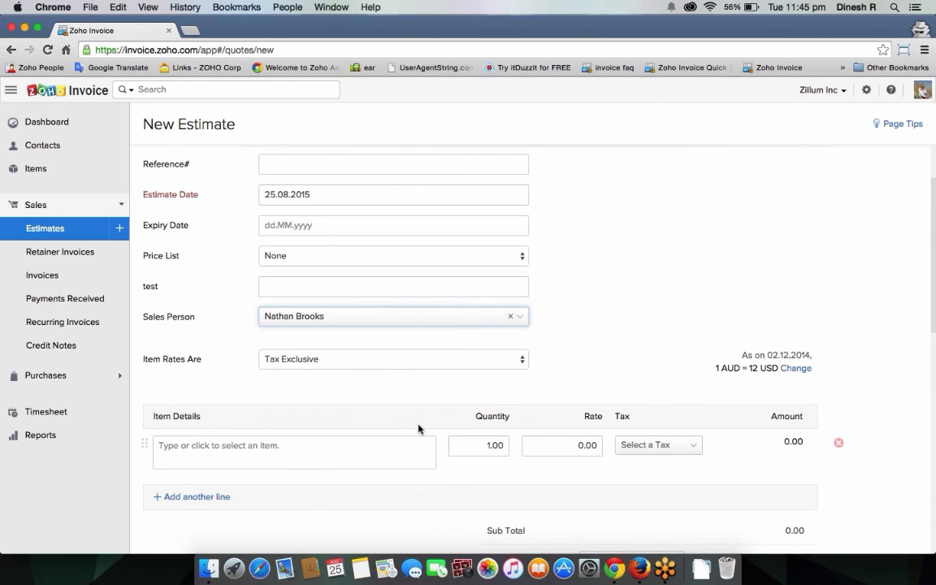
{"action": "scroll", "coordinate": [617, 381], "scroll_direction": "down", "scroll_amount": 2}
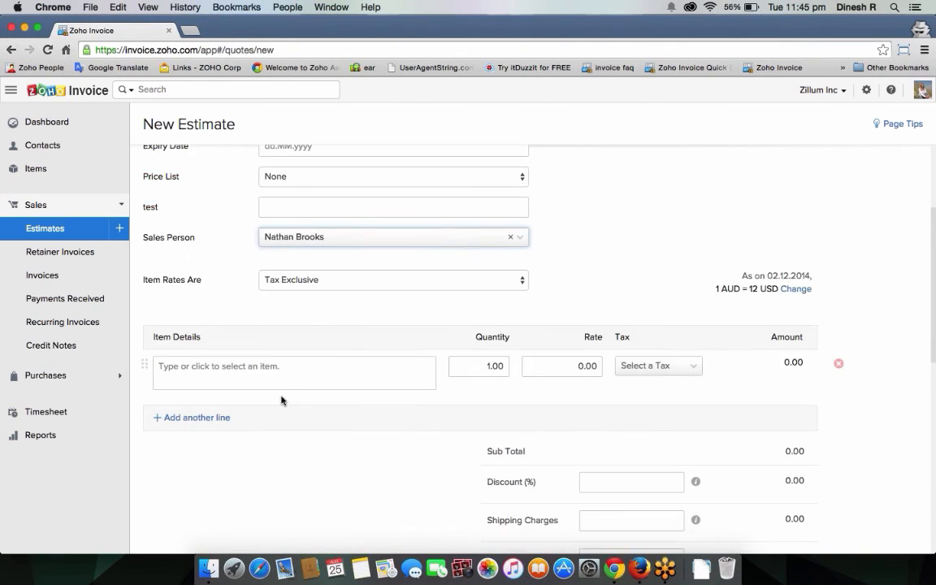
{"action": "left_click", "coordinate": [274, 383]}
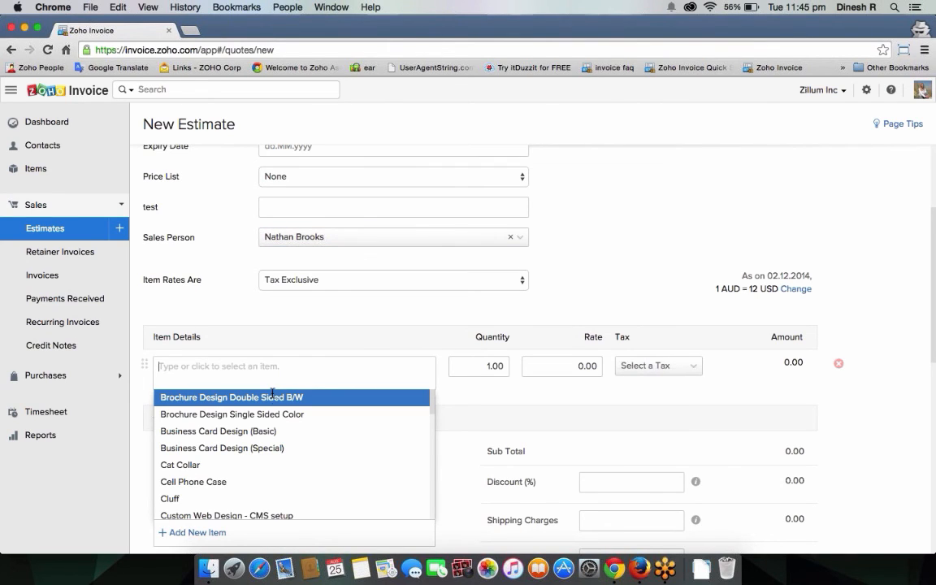
Step: Add Cell Phone Case and Cat Collar lines with quantities 10 and 100
{"action": "left_click", "coordinate": [260, 478]}
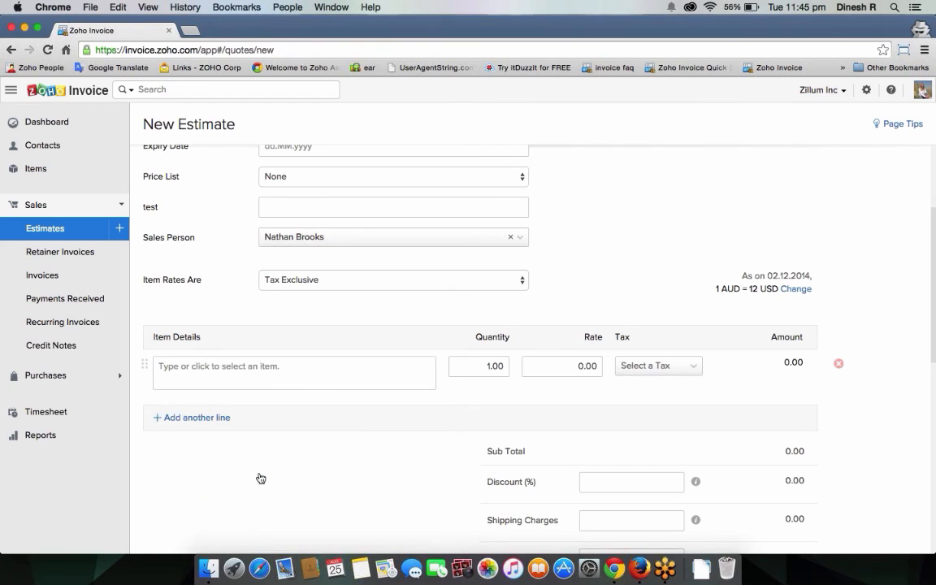
{"action": "left_click", "coordinate": [242, 456]}
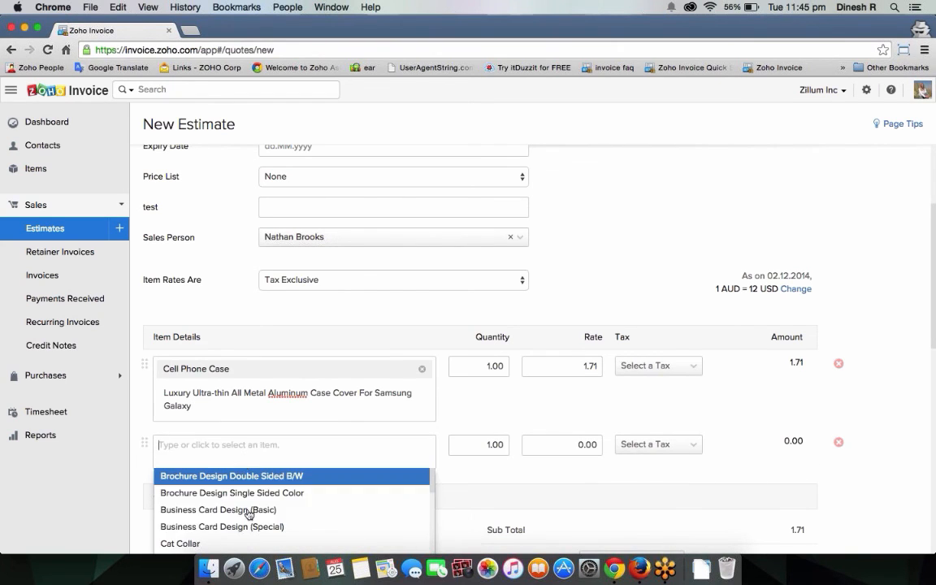
{"action": "left_click", "coordinate": [252, 543]}
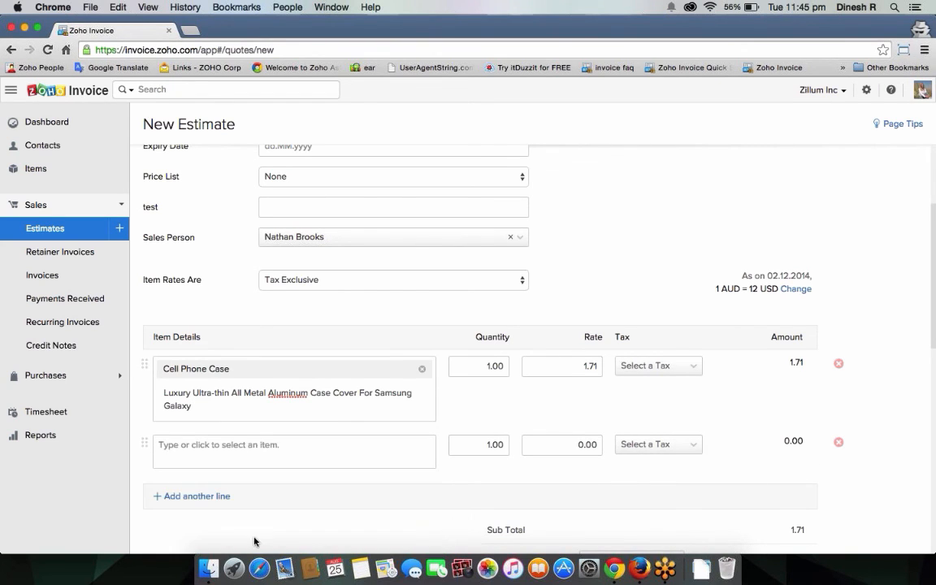
{"action": "left_click", "coordinate": [491, 366]}
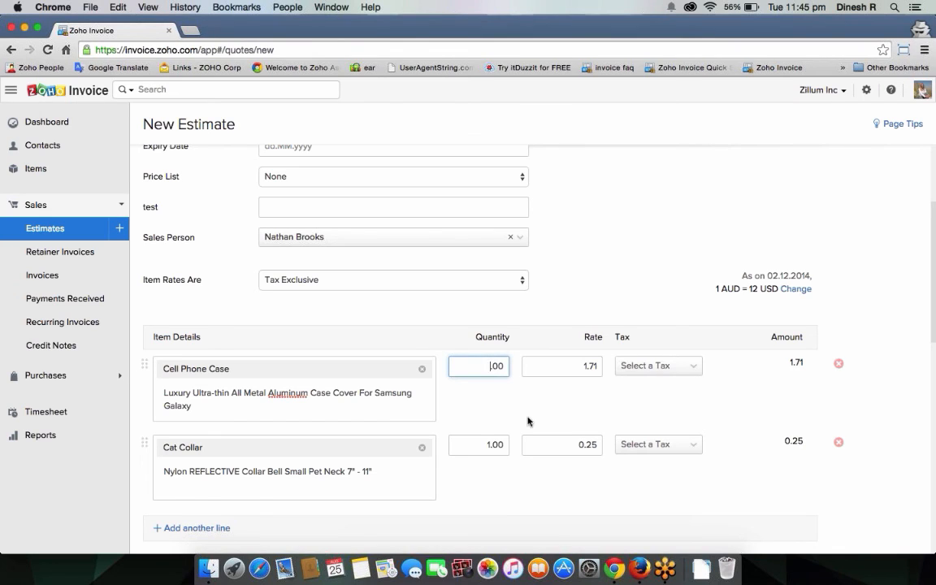
{"action": "type", "text": "0"}
{"action": "left_click", "coordinate": [496, 446]}
{"action": "key", "text": "BackSpace"}
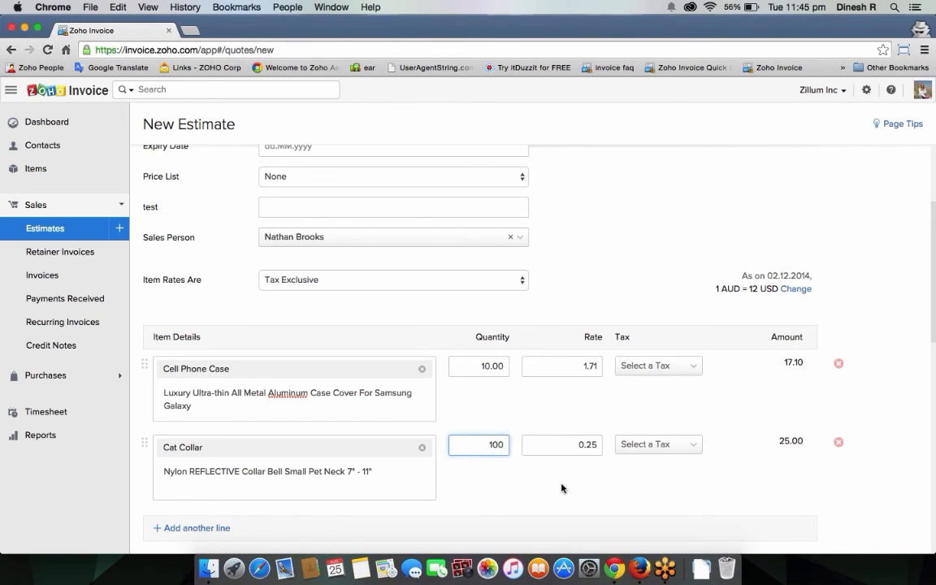
{"action": "left_click", "coordinate": [561, 488]}
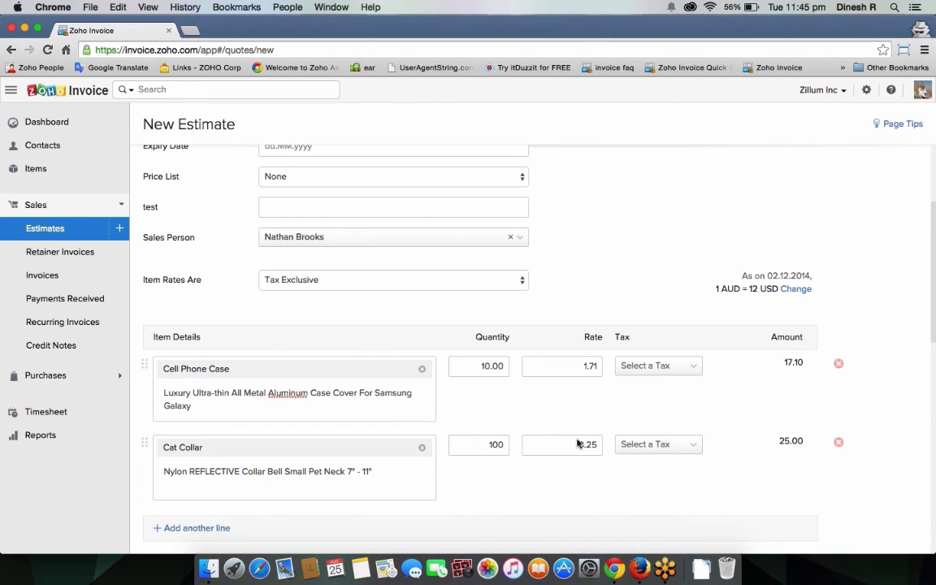
Step: Highlight and review the exchange-rate note beside the items
{"action": "left_click_drag", "start_coordinate": [742, 276], "coordinate": [721, 315]}
{"action": "left_click", "coordinate": [786, 302]}
{"action": "scroll", "coordinate": [765, 446], "scroll_direction": "down", "scroll_amount": 5}
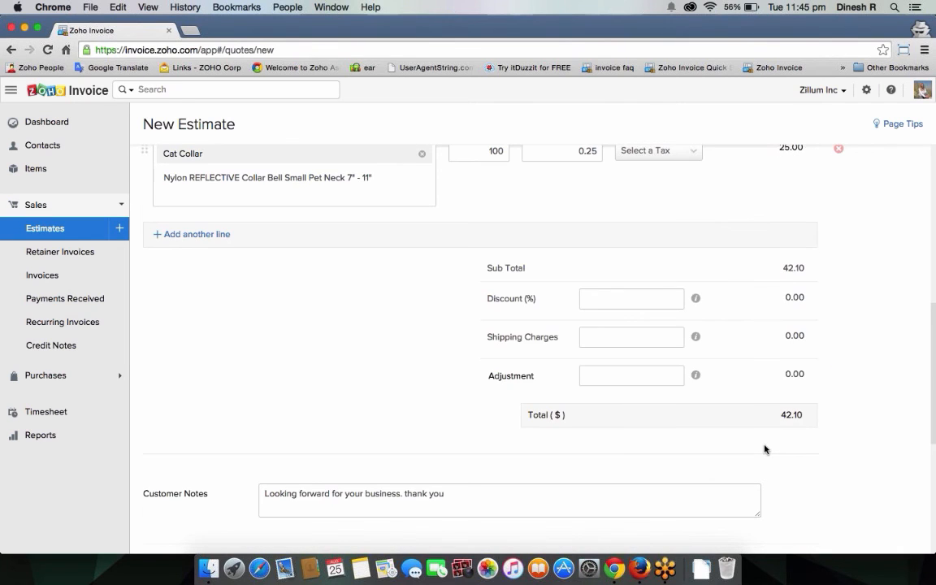
{"action": "scroll", "coordinate": [751, 406], "scroll_direction": "up", "scroll_amount": 1}
{"action": "scroll", "coordinate": [751, 406], "scroll_direction": "up", "scroll_amount": 4}
{"action": "scroll", "coordinate": [763, 407], "scroll_direction": "down", "scroll_amount": 2}
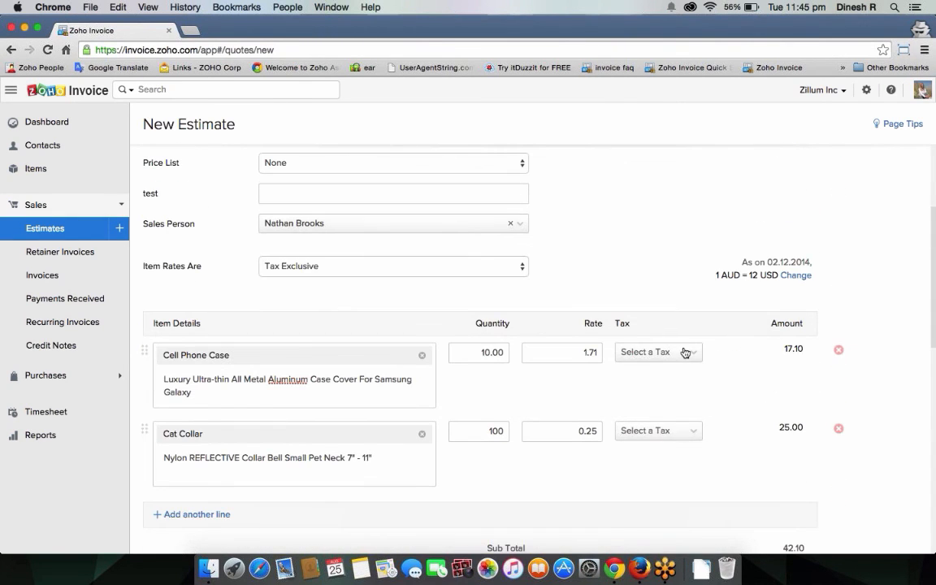
Step: Apply VAT [7%] to both lines, discarding an accidentally opened new tax form
{"action": "left_click", "coordinate": [685, 352]}
{"action": "left_click", "coordinate": [689, 450]}
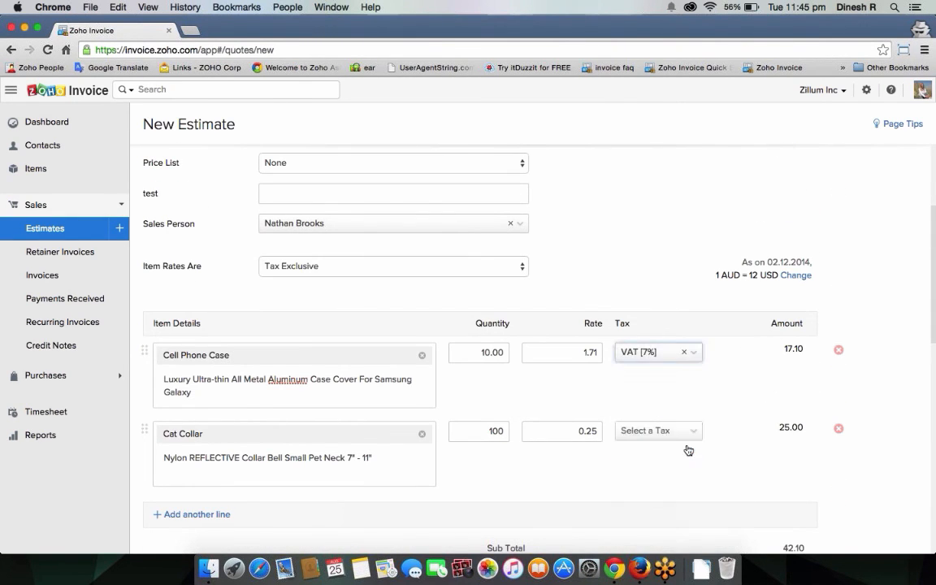
{"action": "left_click", "coordinate": [687, 433]}
{"action": "scroll", "coordinate": [829, 520], "scroll_direction": "down", "scroll_amount": 4}
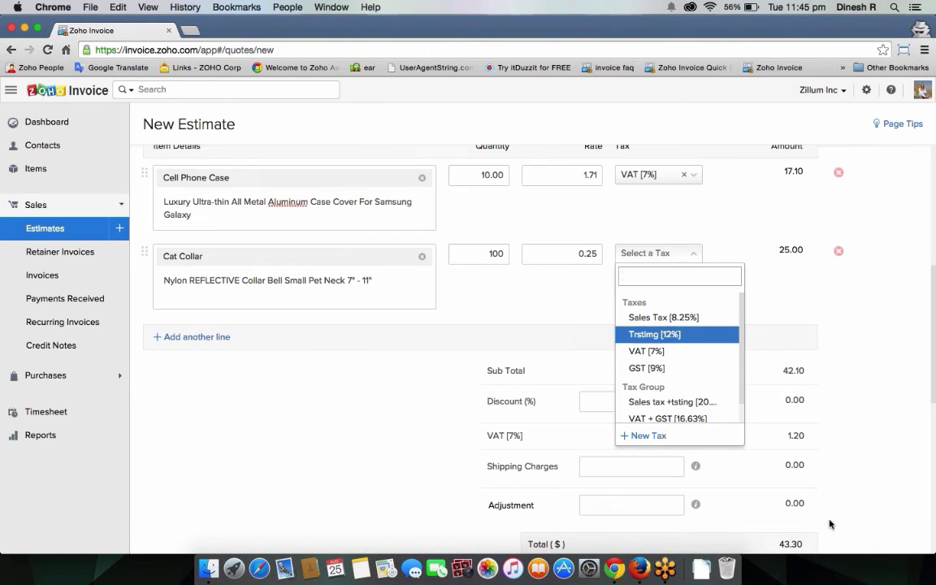
{"action": "left_click", "coordinate": [649, 437]}
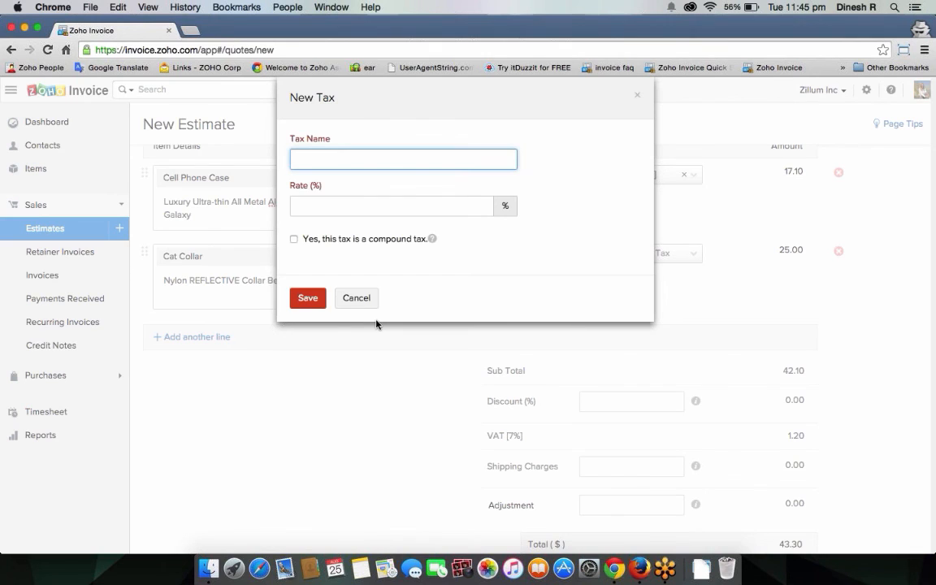
{"action": "left_click", "coordinate": [356, 298]}
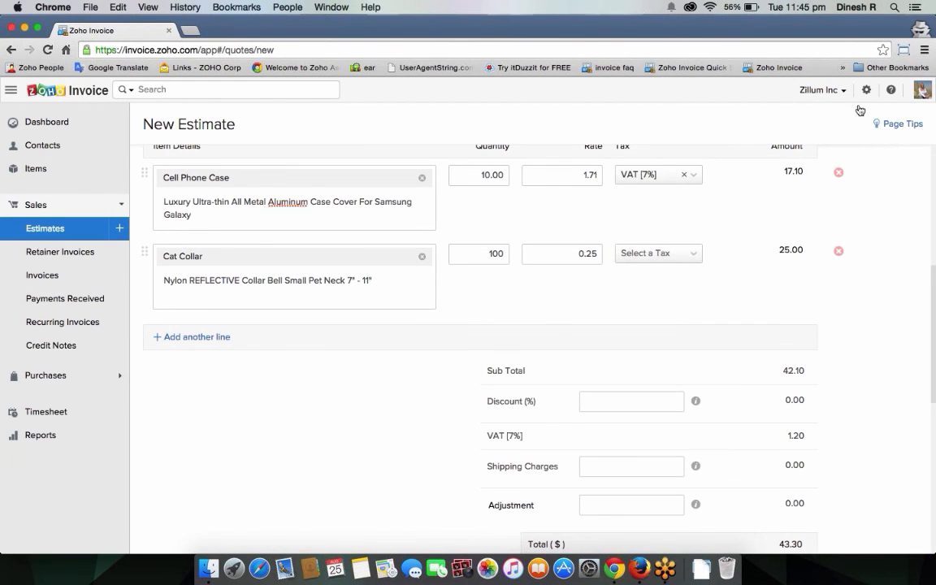
{"action": "key", "text": "Down"}
{"action": "key", "text": "Down"}
{"action": "key", "text": "Down"}
{"action": "key", "text": "Return"}
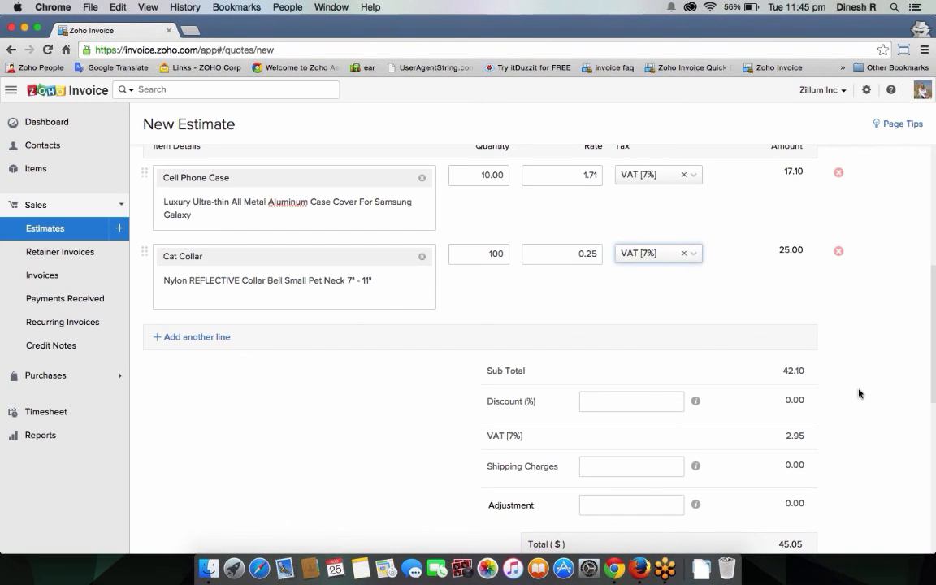
{"action": "scroll", "coordinate": [617, 395], "scroll_direction": "down", "scroll_amount": 1}
Step: Apply a 9% discount to the estimate
{"action": "left_click", "coordinate": [616, 395]}
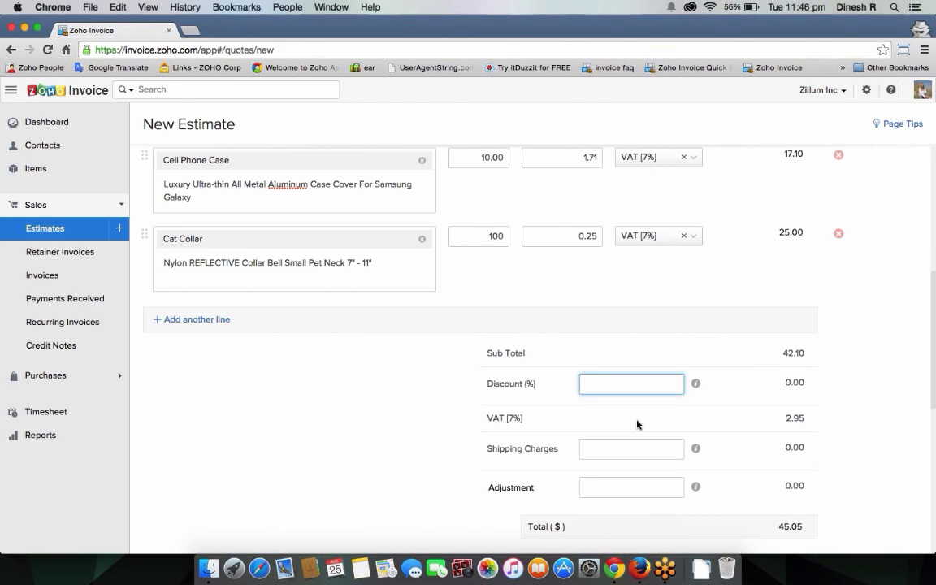
{"action": "type", "text": "9"}
{"action": "left_click", "coordinate": [850, 404]}
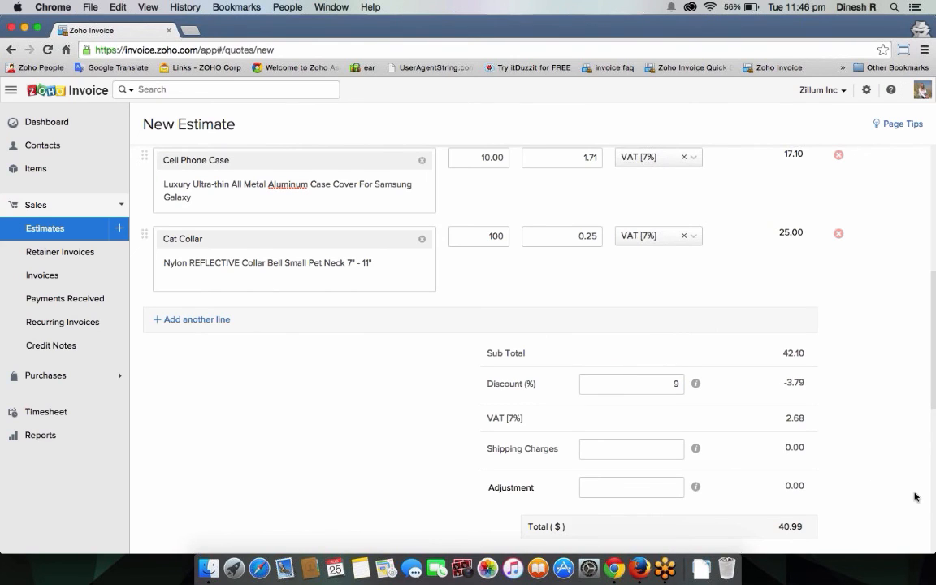
{"action": "double_click", "coordinate": [490, 418]}
{"action": "left_click_drag", "start_coordinate": [552, 417], "coordinate": [812, 432]}
{"action": "scroll", "coordinate": [862, 427], "scroll_direction": "down", "scroll_amount": 3}
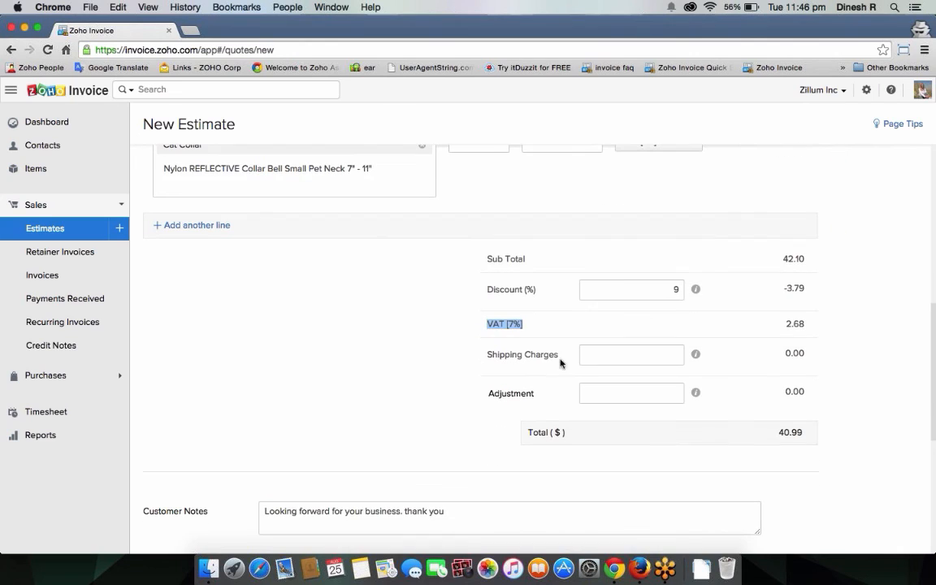
Step: Enter an adjustment of -0.99, correcting the initial -99 entry
{"action": "left_click", "coordinate": [627, 353]}
{"action": "left_click", "coordinate": [651, 397]}
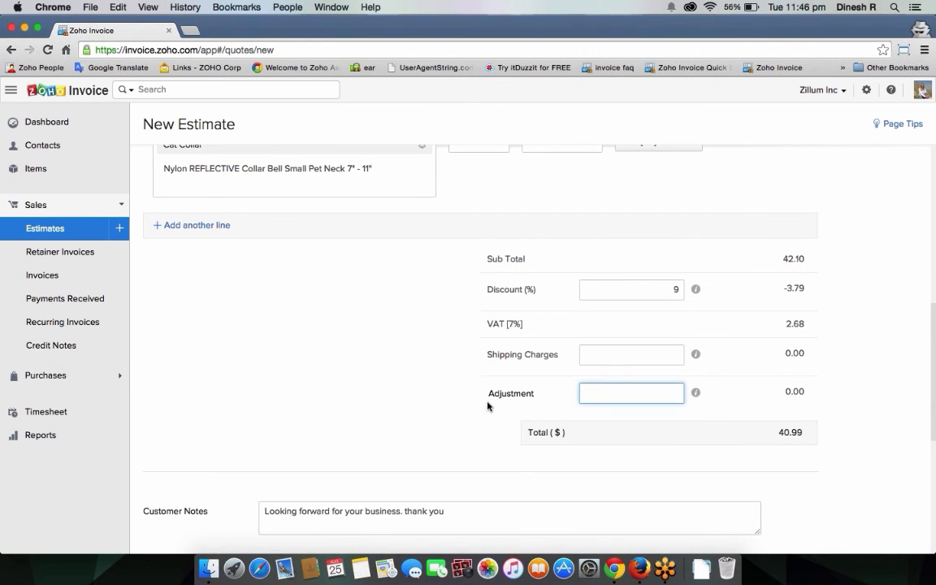
{"action": "left_click", "coordinate": [520, 394]}
{"action": "double_click", "coordinate": [542, 396]}
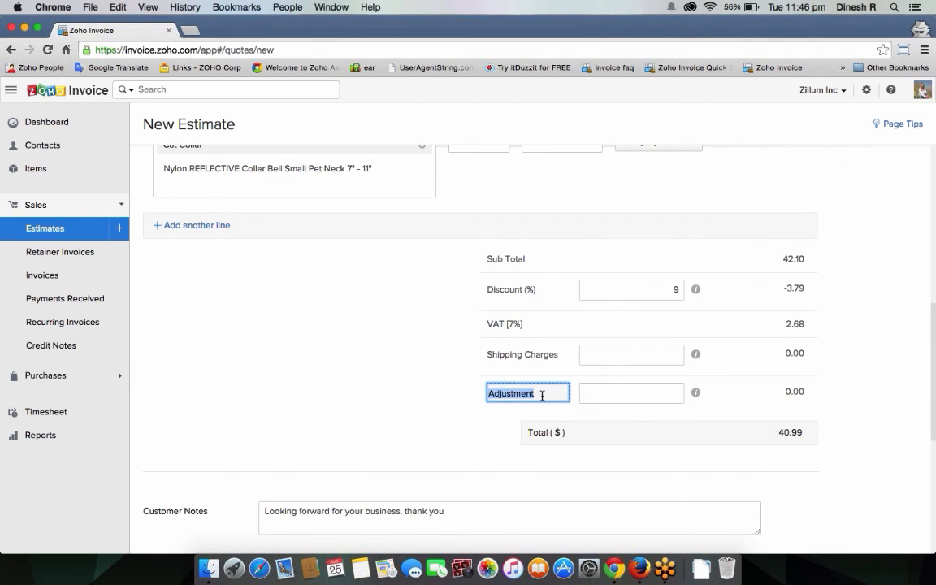
{"action": "left_click", "coordinate": [648, 393]}
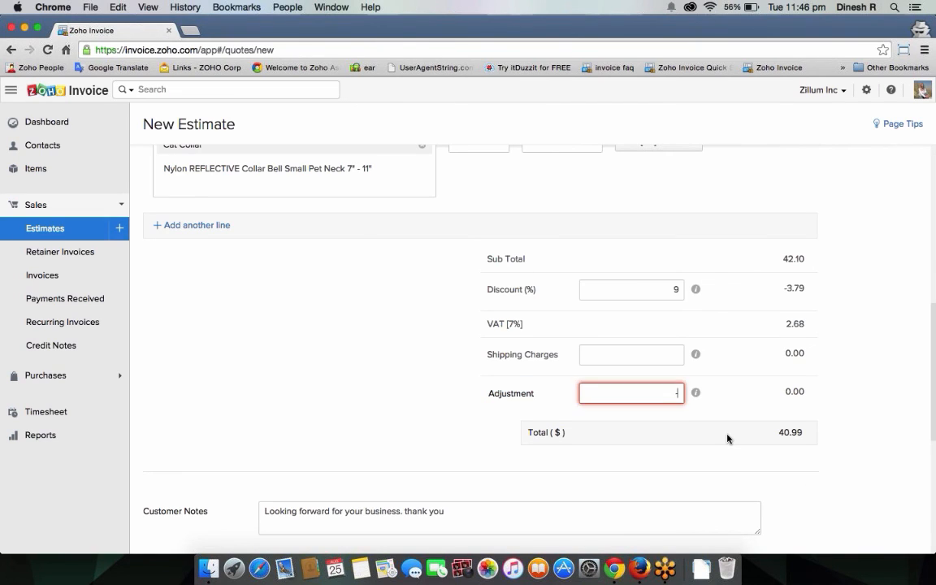
{"action": "type", "text": "-99"}
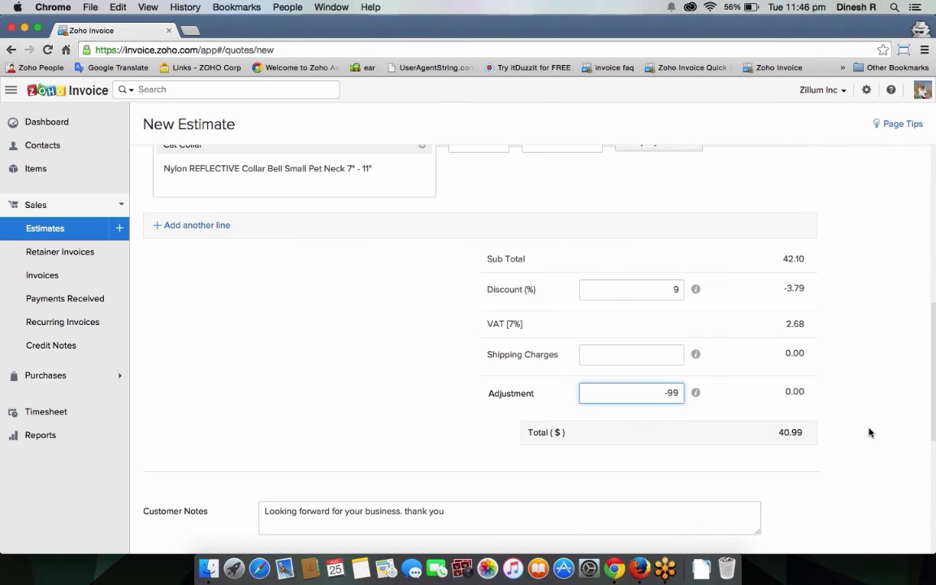
{"action": "left_click", "coordinate": [869, 432]}
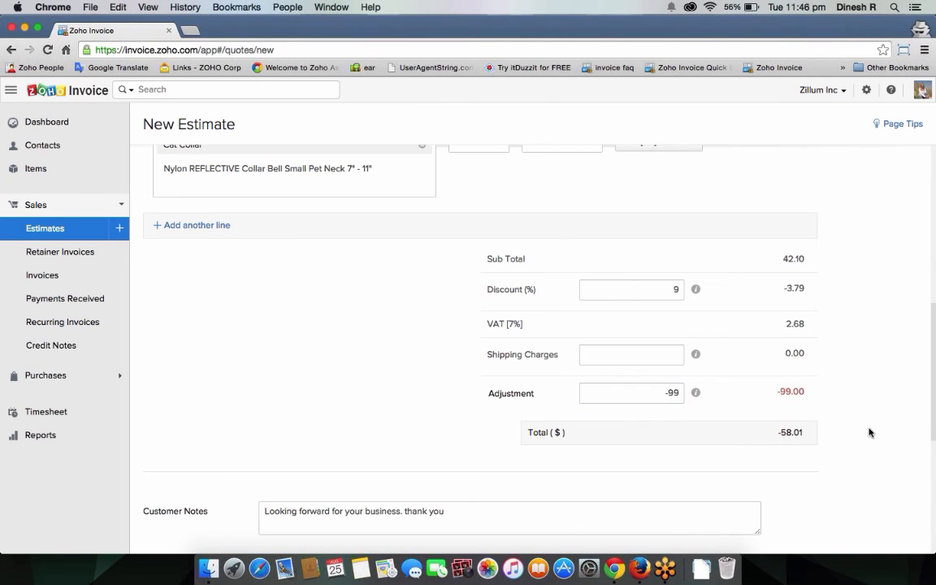
{"action": "left_click", "coordinate": [670, 395]}
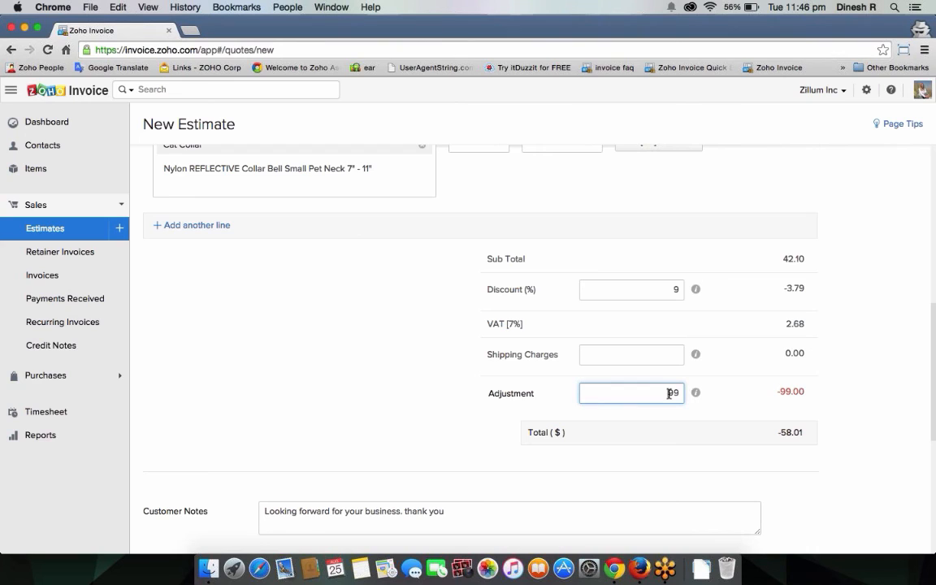
{"action": "type", "text": "0."}
{"action": "left_click", "coordinate": [884, 389]}
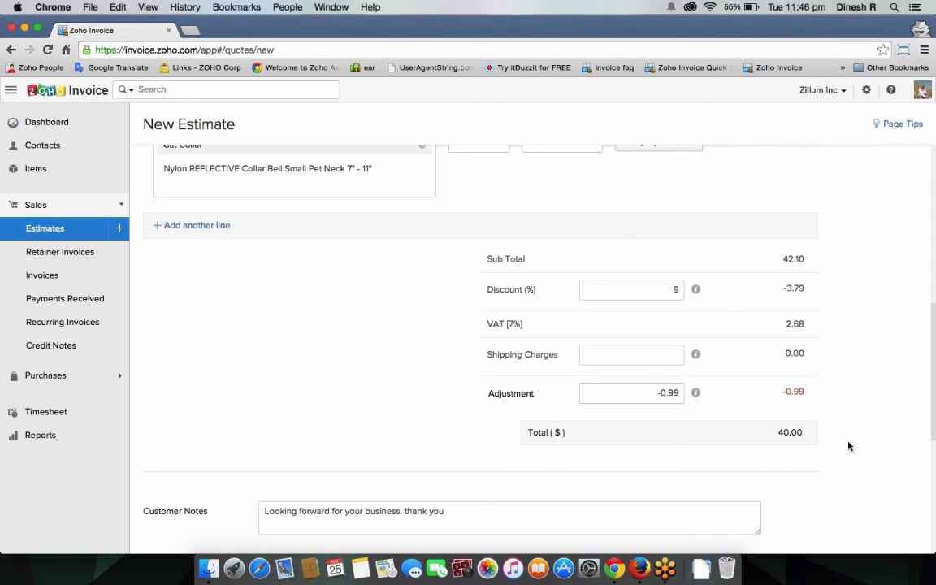
Step: Add 12 in shipping charges and move down to the customer notes
{"action": "left_click", "coordinate": [651, 362]}
{"action": "type", "text": "12"}
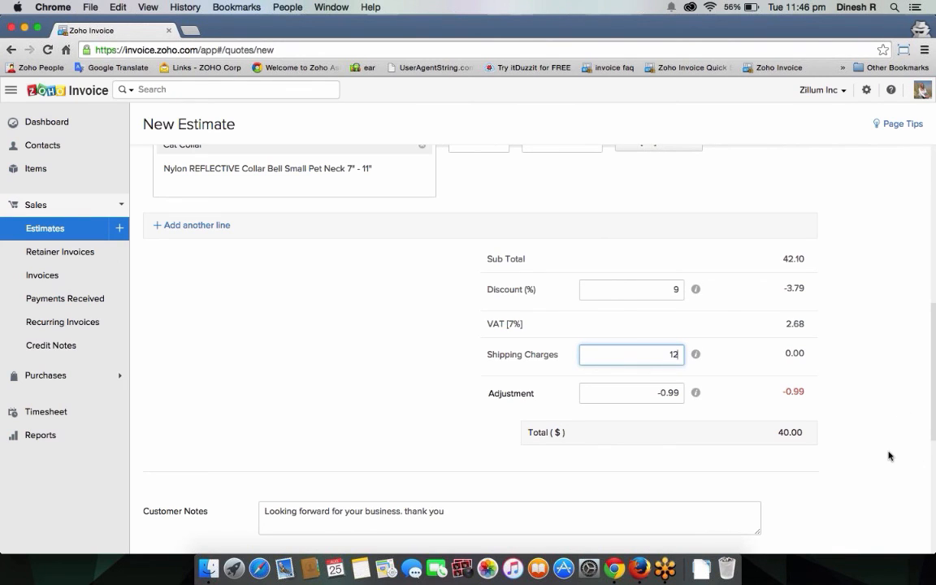
{"action": "left_click", "coordinate": [860, 417]}
{"action": "scroll", "coordinate": [868, 423], "scroll_direction": "down", "scroll_amount": 2}
{"action": "scroll", "coordinate": [868, 423], "scroll_direction": "down", "scroll_amount": 3}
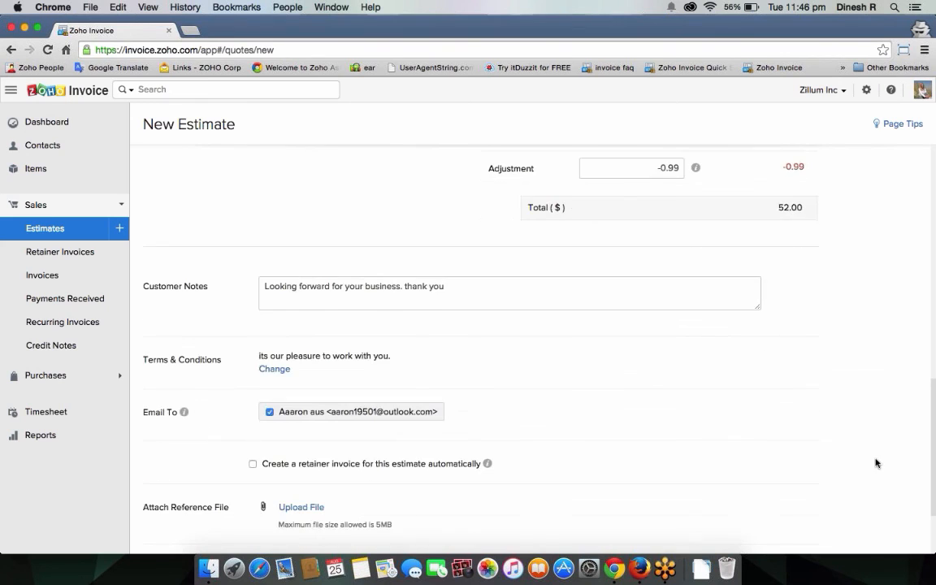
{"action": "left_click", "coordinate": [455, 305]}
{"action": "scroll", "coordinate": [488, 341], "scroll_direction": "down", "scroll_amount": 2}
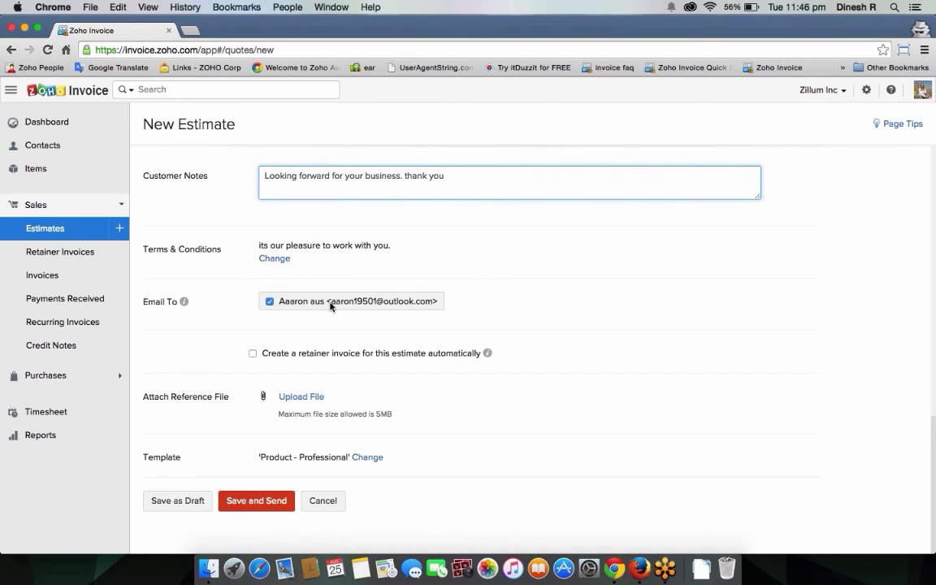
Step: Enable an automatic retainer invoice collecting 10% of the estimate
{"action": "left_click", "coordinate": [254, 354]}
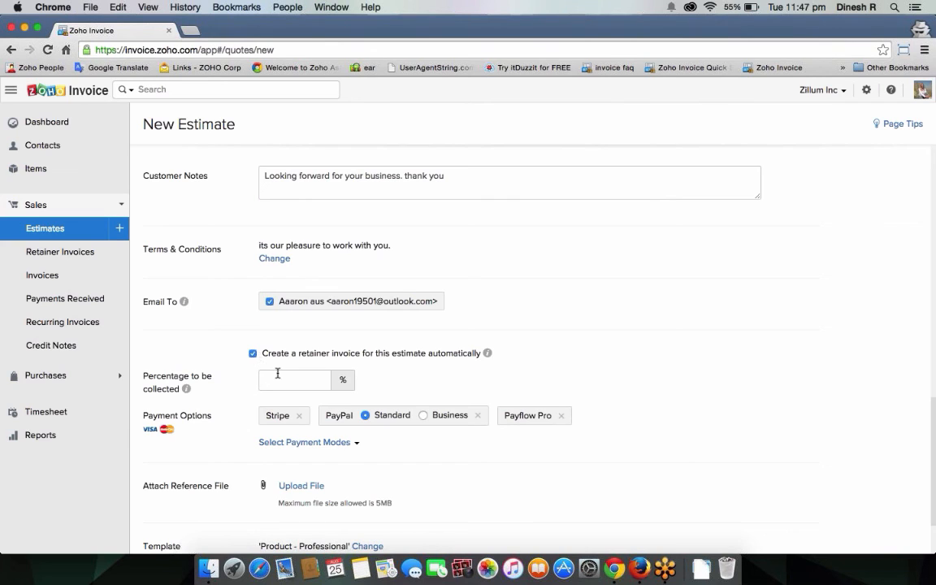
{"action": "left_click", "coordinate": [277, 373]}
{"action": "type", "text": "10"}
{"action": "left_click", "coordinate": [372, 371]}
Step: Toggle the retainer option off and back on, then list the other payment gateways
{"action": "left_click", "coordinate": [253, 353]}
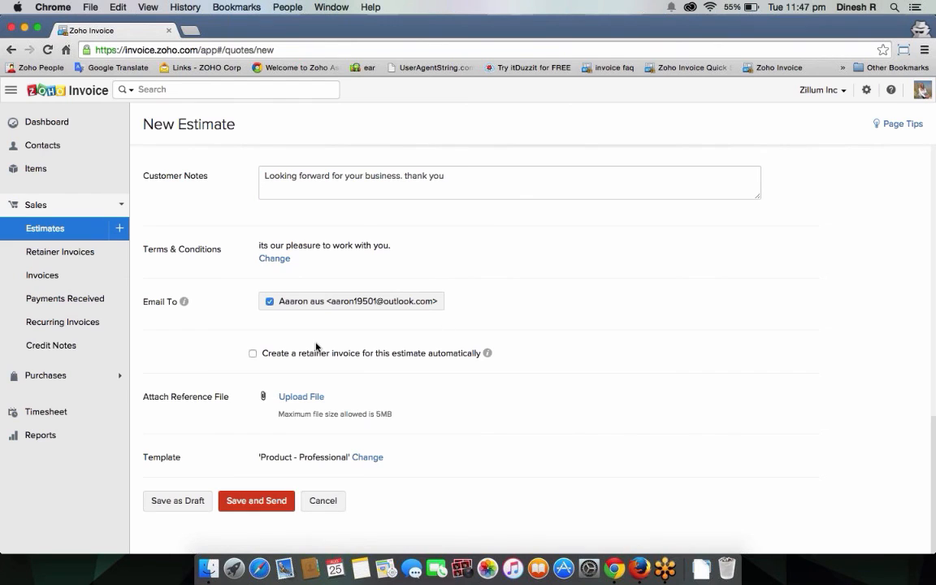
{"action": "left_click", "coordinate": [252, 354]}
{"action": "scroll", "coordinate": [355, 403], "scroll_direction": "down", "scroll_amount": 2}
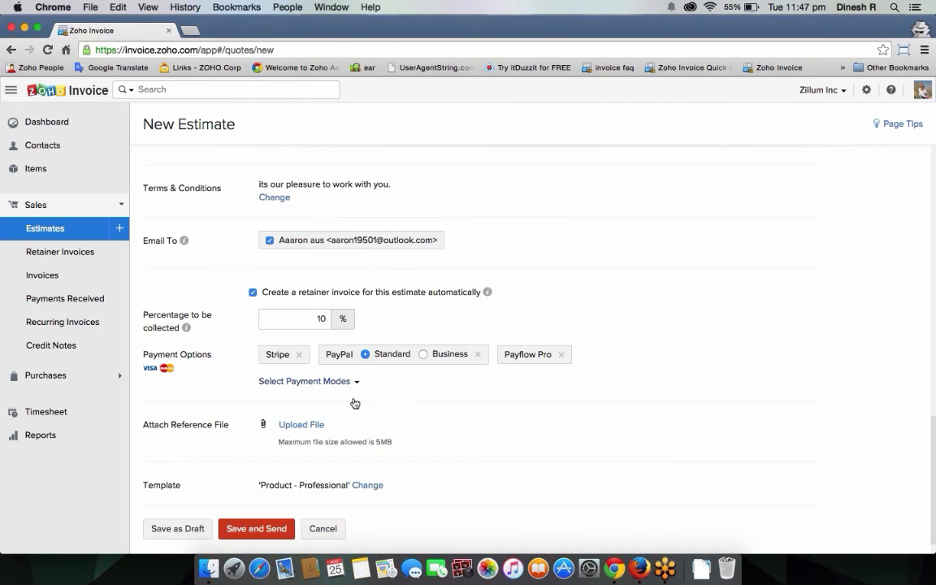
{"action": "left_click", "coordinate": [354, 403]}
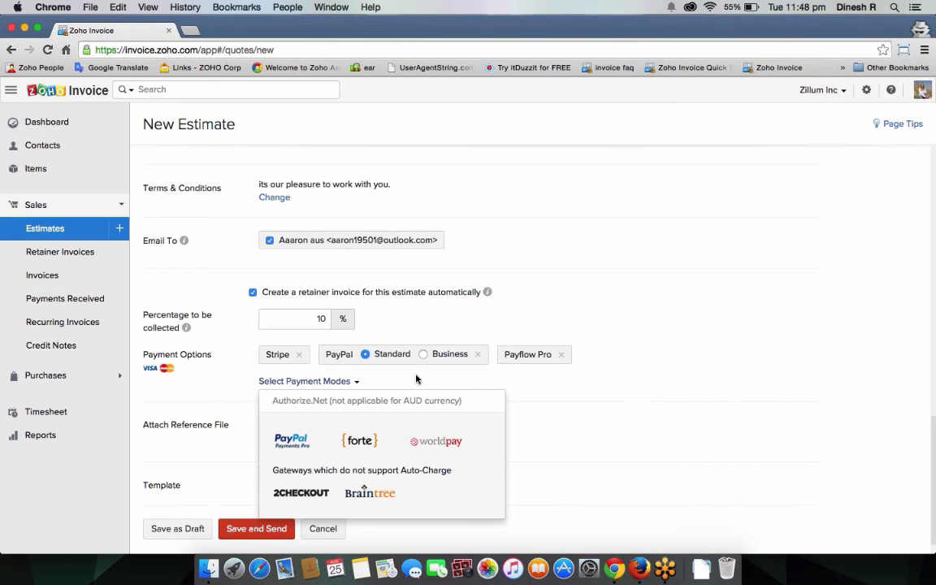
Step: Re-toggle the retainer invoice, open PayPal Payments Pro settings and cancel without adding it
{"action": "left_click", "coordinate": [253, 292]}
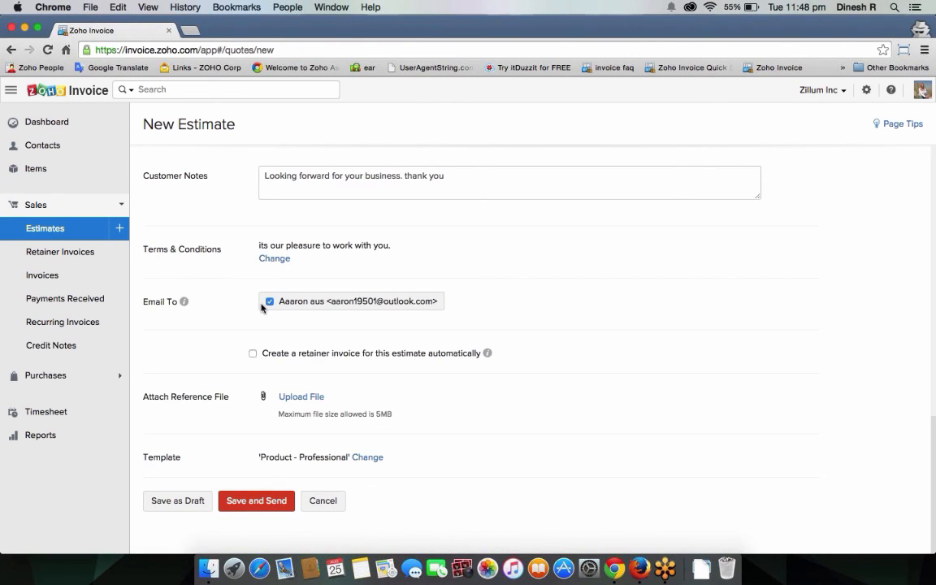
{"action": "left_click", "coordinate": [253, 353]}
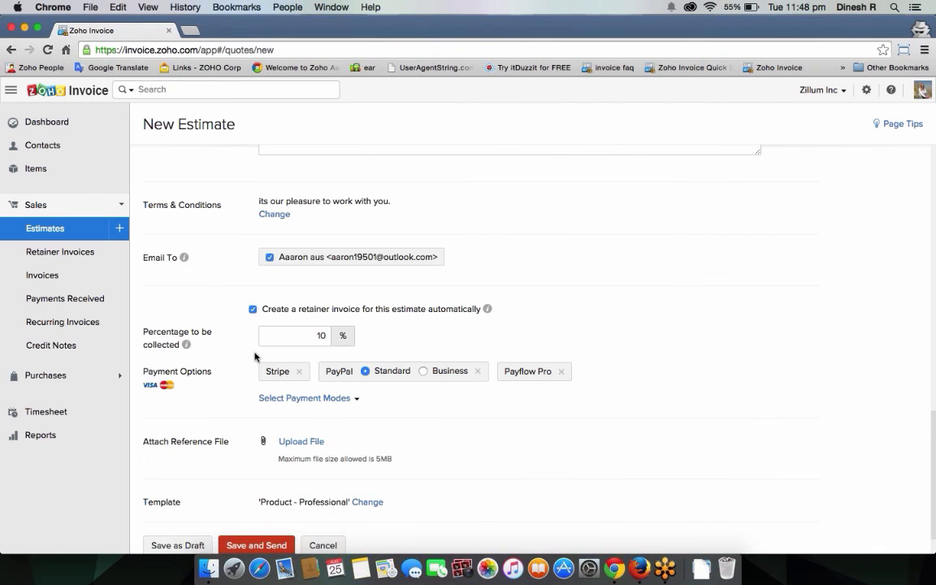
{"action": "scroll", "coordinate": [254, 356], "scroll_direction": "down", "scroll_amount": 2}
{"action": "left_click", "coordinate": [355, 355]}
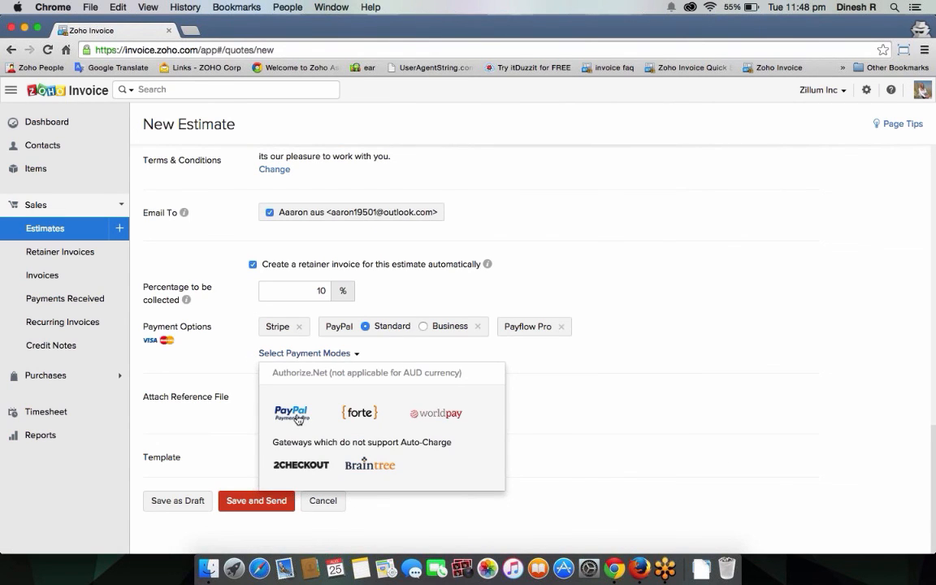
{"action": "left_click", "coordinate": [298, 415]}
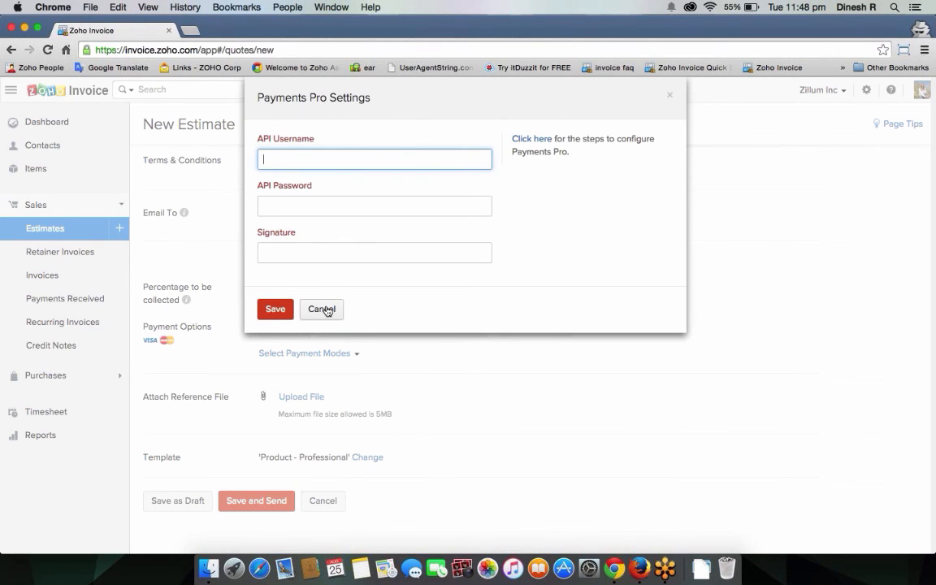
{"action": "left_click", "coordinate": [321, 309]}
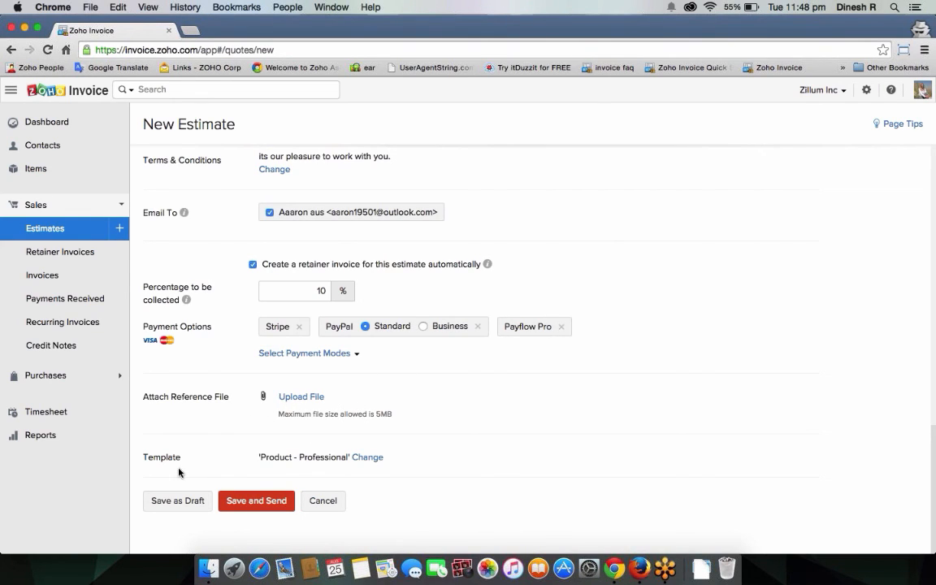
Step: Replace the estimate's Product - Professional template with the Lite template
{"action": "left_click", "coordinate": [373, 458]}
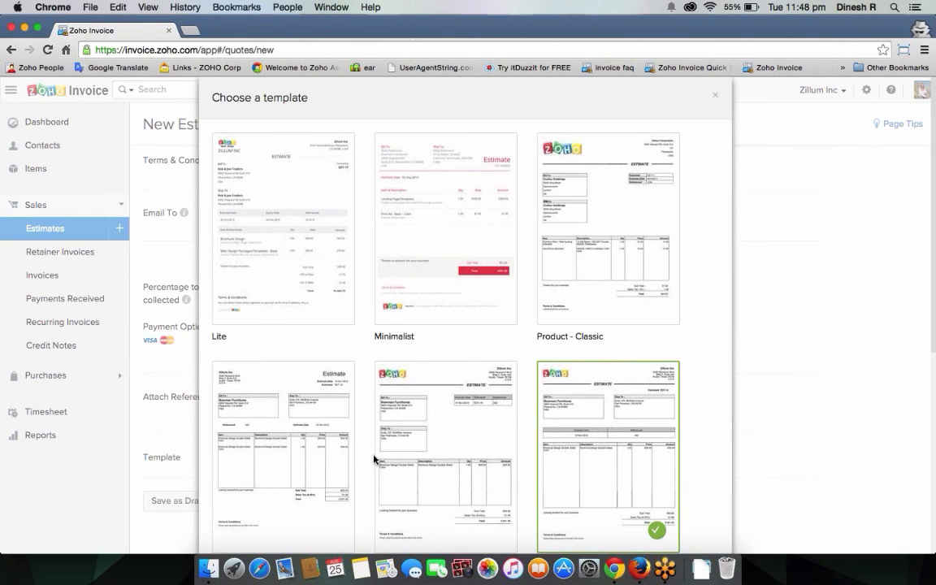
{"action": "left_click", "coordinate": [288, 291]}
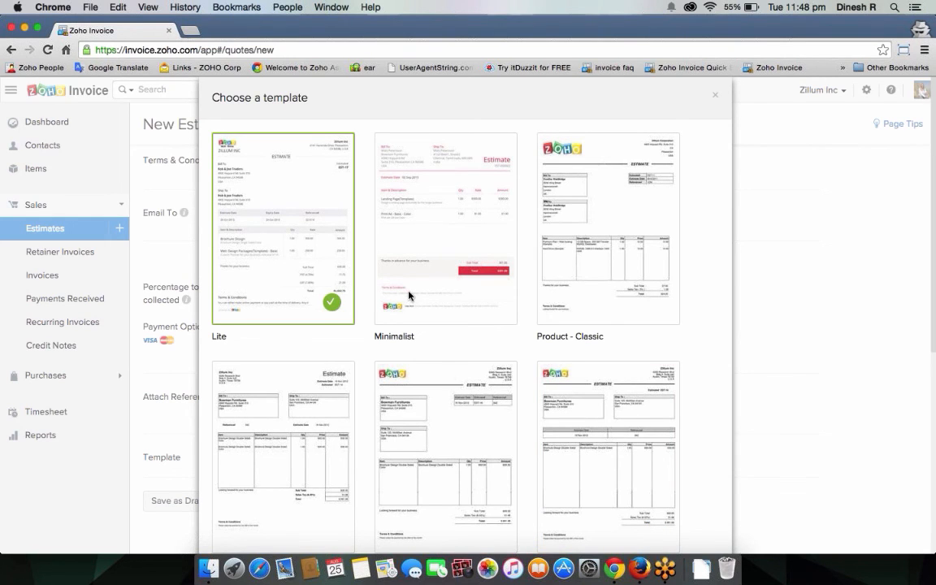
{"action": "scroll", "coordinate": [382, 407], "scroll_direction": "down", "scroll_amount": 8}
{"action": "left_click", "coordinate": [219, 510]}
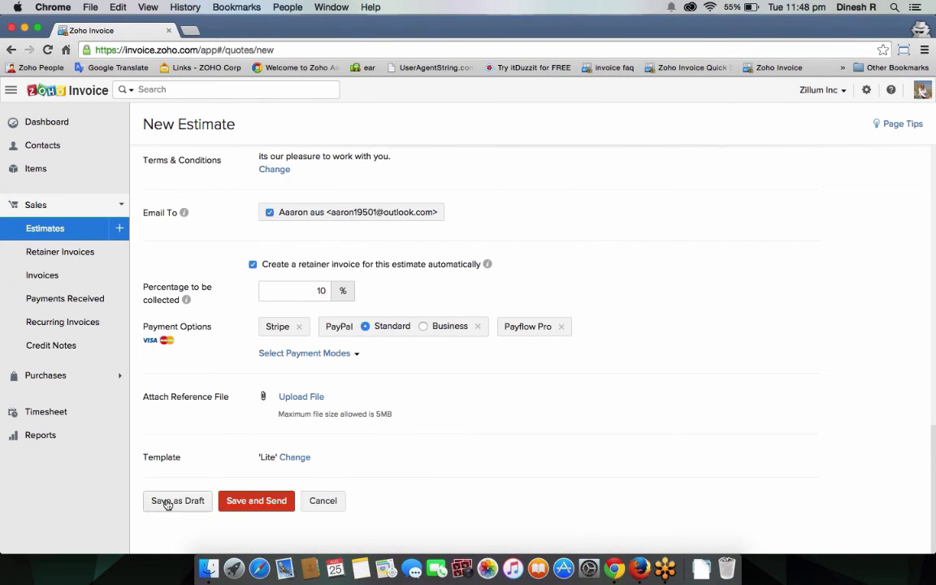
Step: Save EST-70 and email the $52.00 estimate to the customer with its PDF attached
{"action": "left_click", "coordinate": [236, 503]}
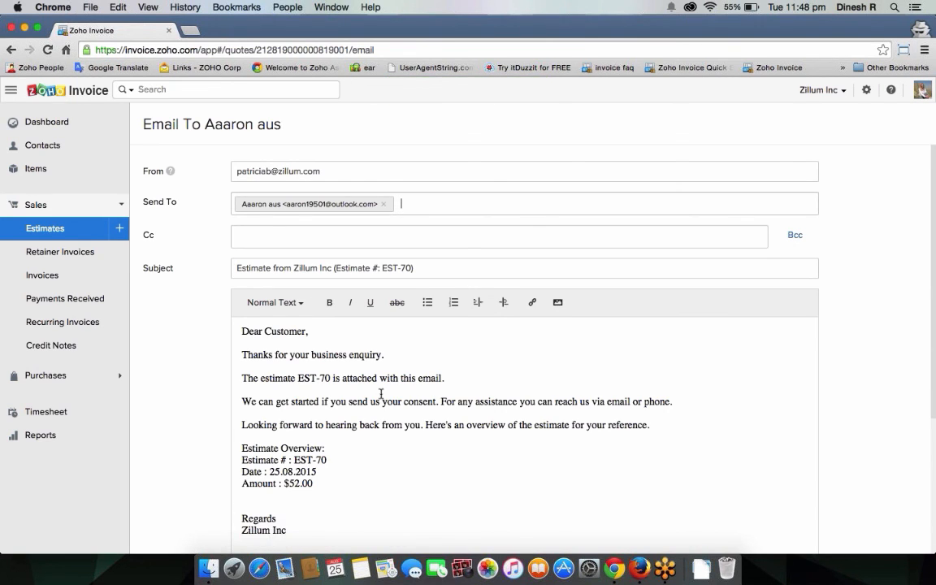
{"action": "scroll", "coordinate": [381, 394], "scroll_direction": "down", "scroll_amount": 5}
{"action": "scroll", "coordinate": [399, 377], "scroll_direction": "up", "scroll_amount": 5}
{"action": "scroll", "coordinate": [403, 428], "scroll_direction": "down", "scroll_amount": 5}
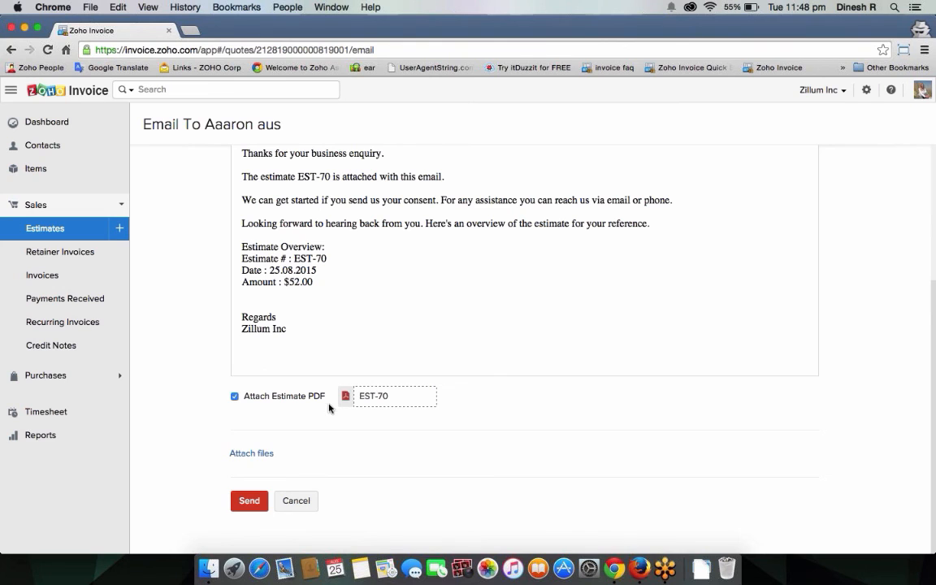
{"action": "left_click", "coordinate": [249, 499]}
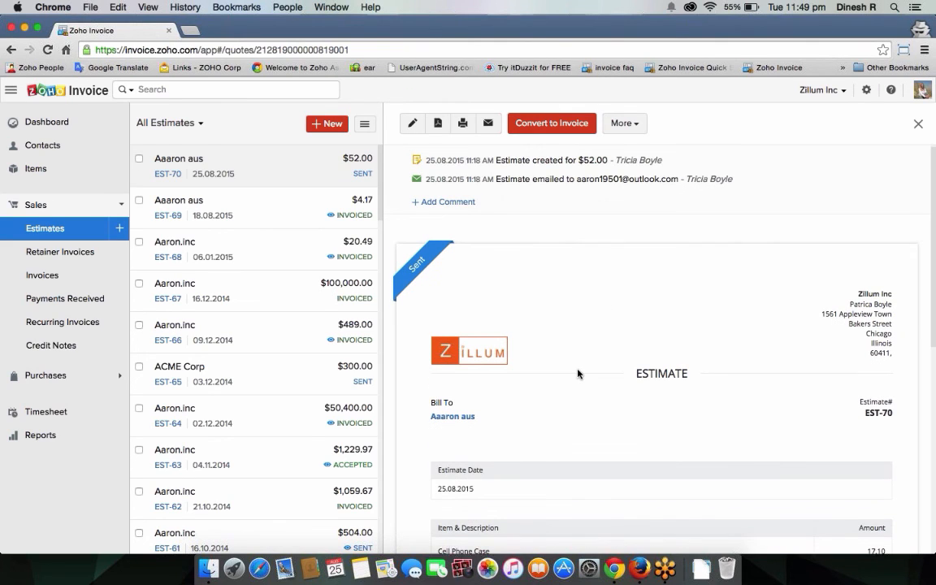
Step: Highlight the estimate-created and estimate-emailed entries in the activity history
{"action": "mouse_move", "coordinate": [422, 280]}
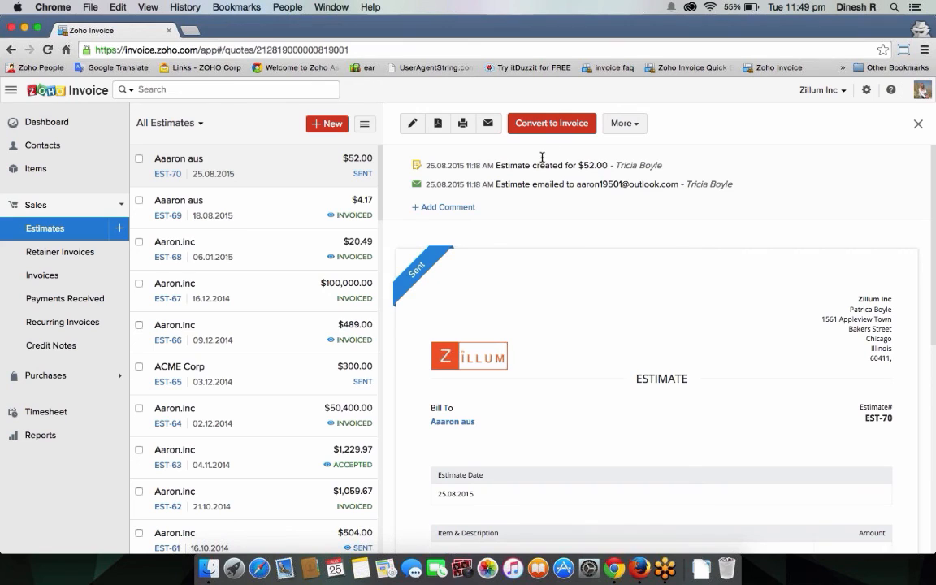
{"action": "left_click_drag", "start_coordinate": [421, 165], "coordinate": [612, 169]}
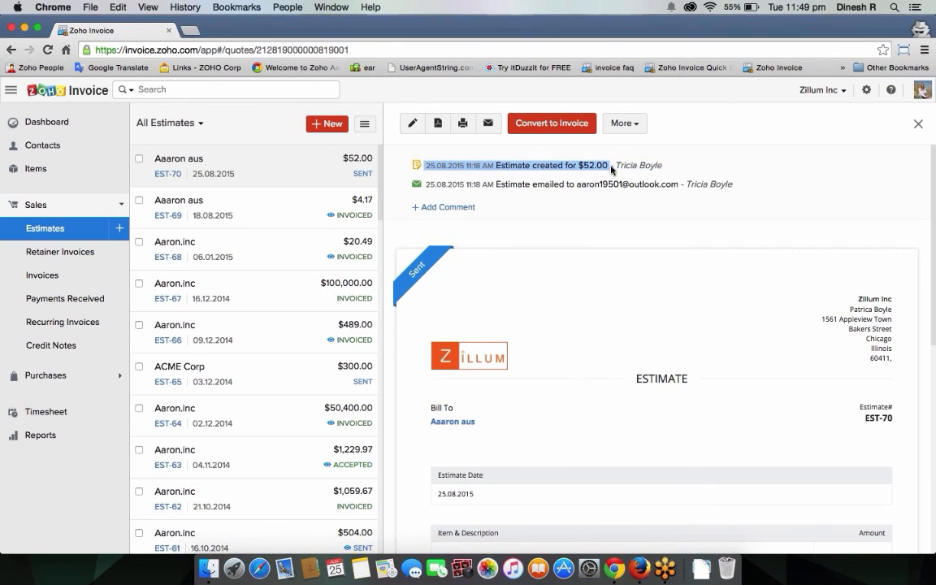
{"action": "left_click", "coordinate": [612, 170]}
{"action": "left_click_drag", "start_coordinate": [497, 184], "coordinate": [733, 185]}
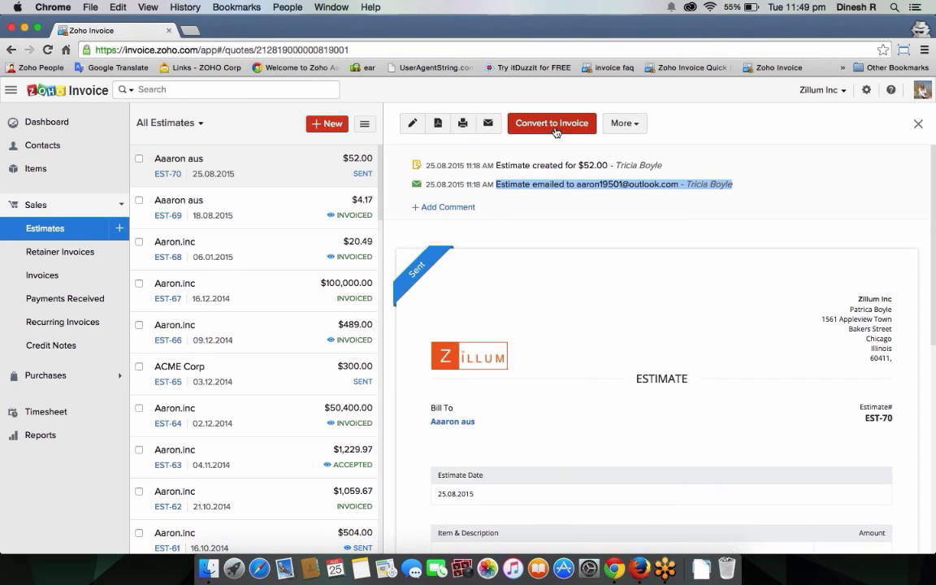
Step: Check the More actions menu, then open the Bill To customer's contact overview
{"action": "left_click", "coordinate": [635, 126]}
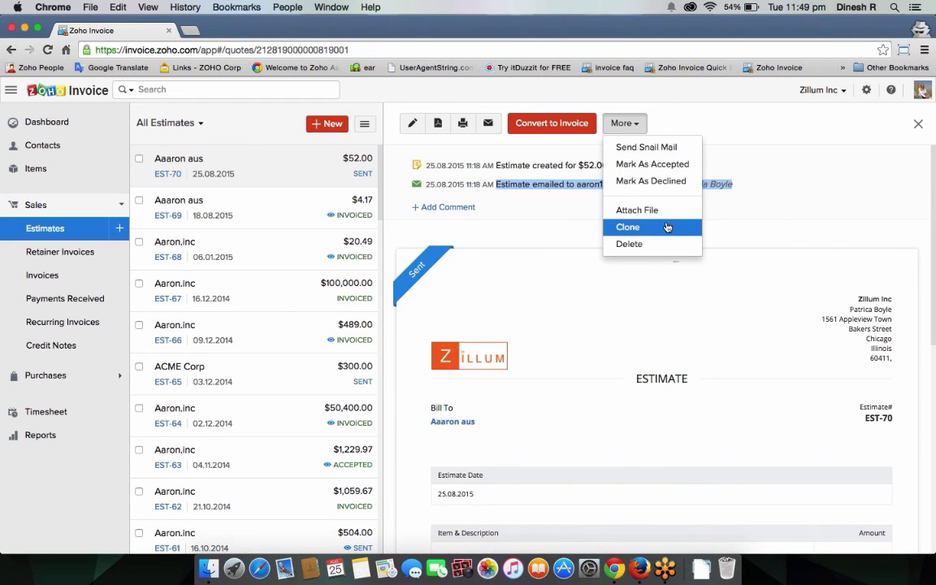
{"action": "left_click", "coordinate": [490, 231]}
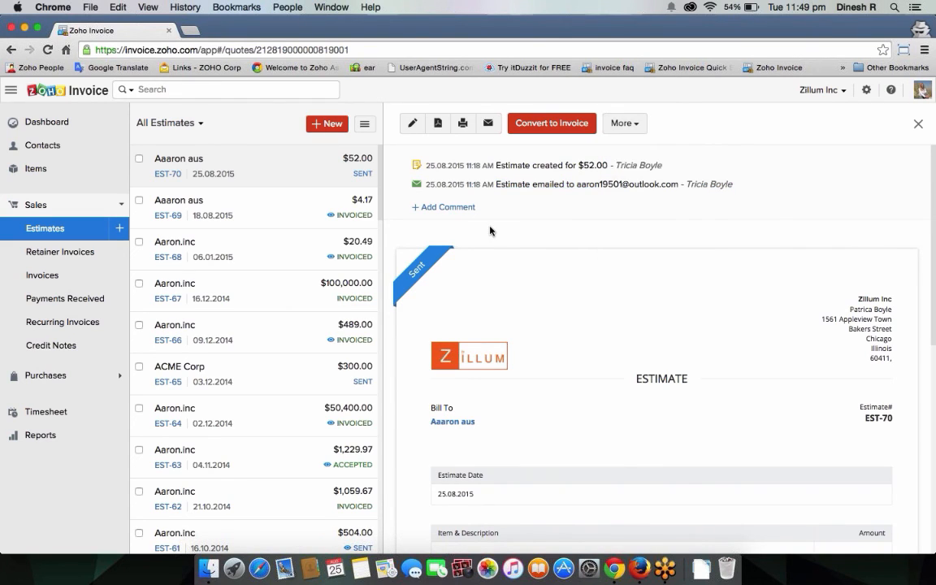
{"action": "left_click", "coordinate": [461, 422]}
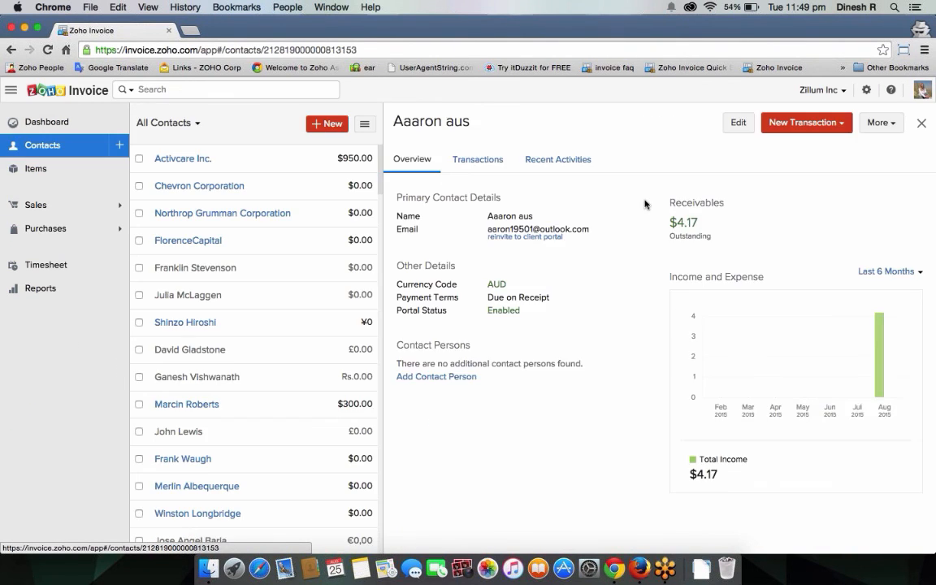
Step: Open the customer's contact edit form and cancel without saving changes
{"action": "left_click", "coordinate": [738, 123]}
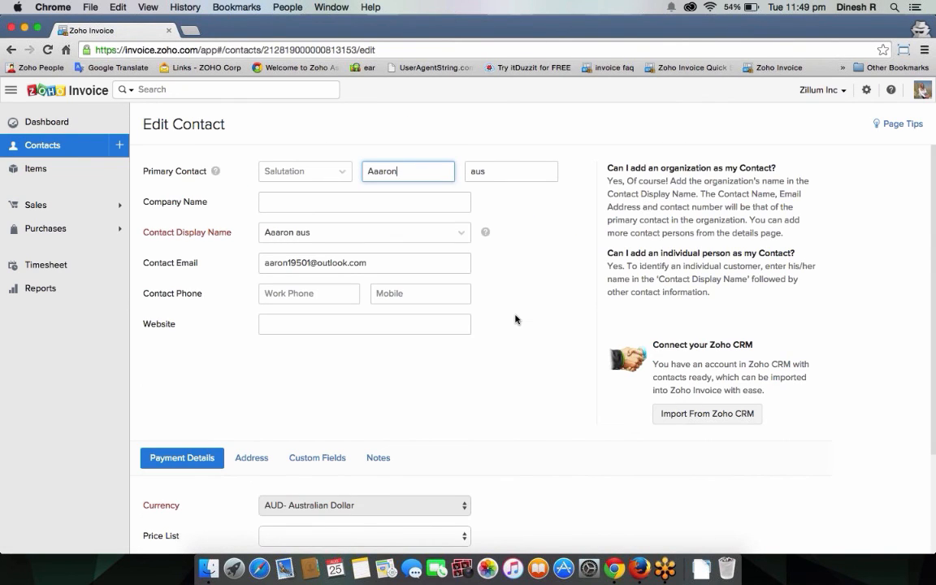
{"action": "scroll", "coordinate": [391, 382], "scroll_direction": "down", "scroll_amount": 3}
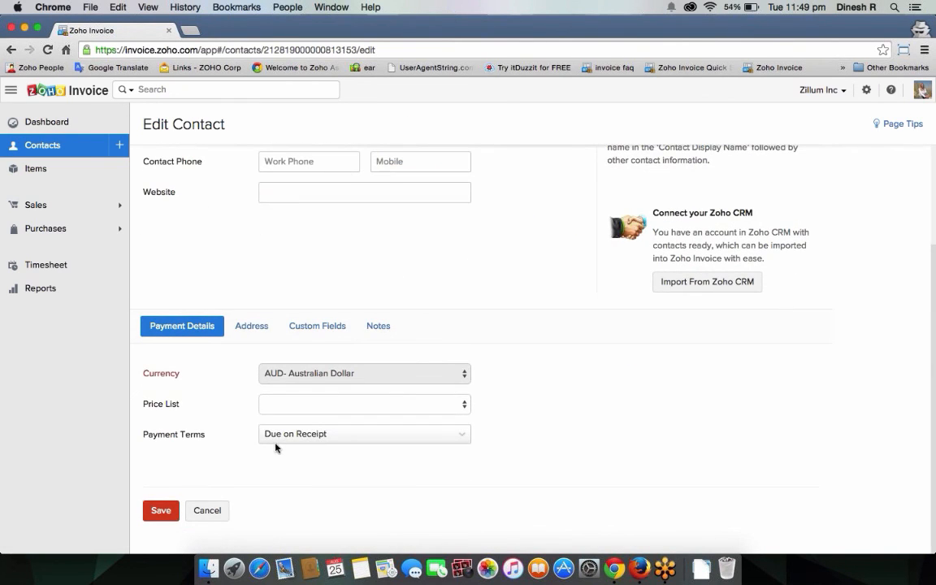
{"action": "left_click", "coordinate": [207, 510]}
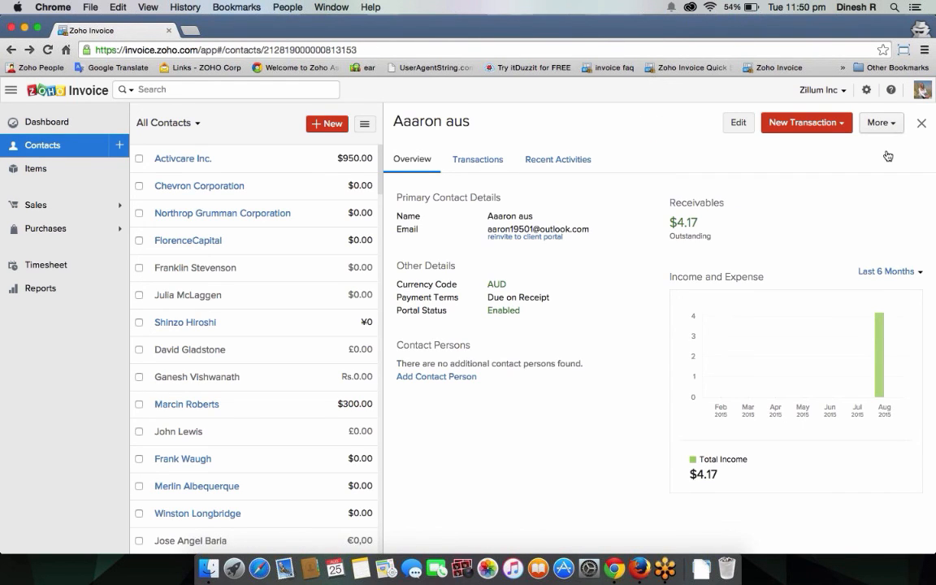
Step: Save client portal access for the primary contact through More > Configure Client Portal
{"action": "left_click", "coordinate": [884, 126]}
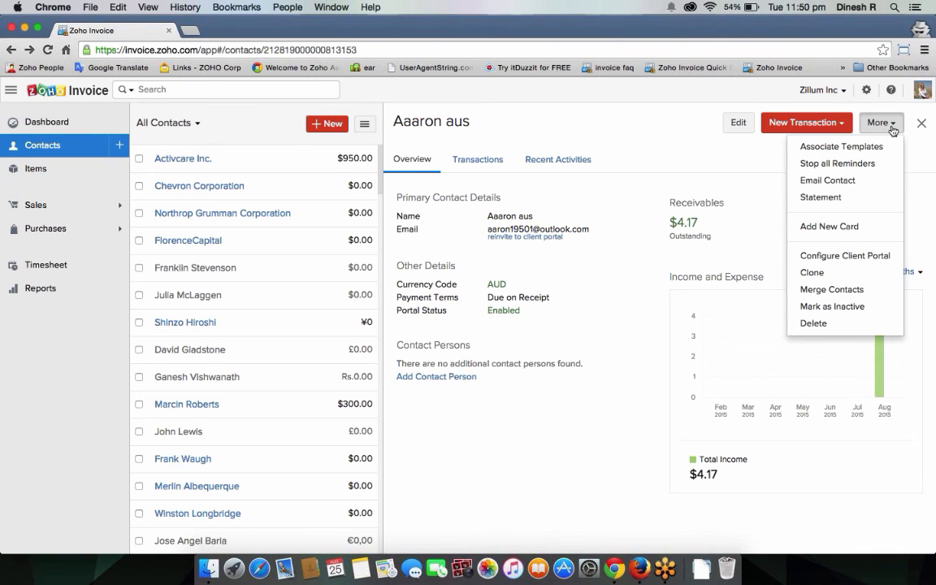
{"action": "left_click", "coordinate": [876, 255]}
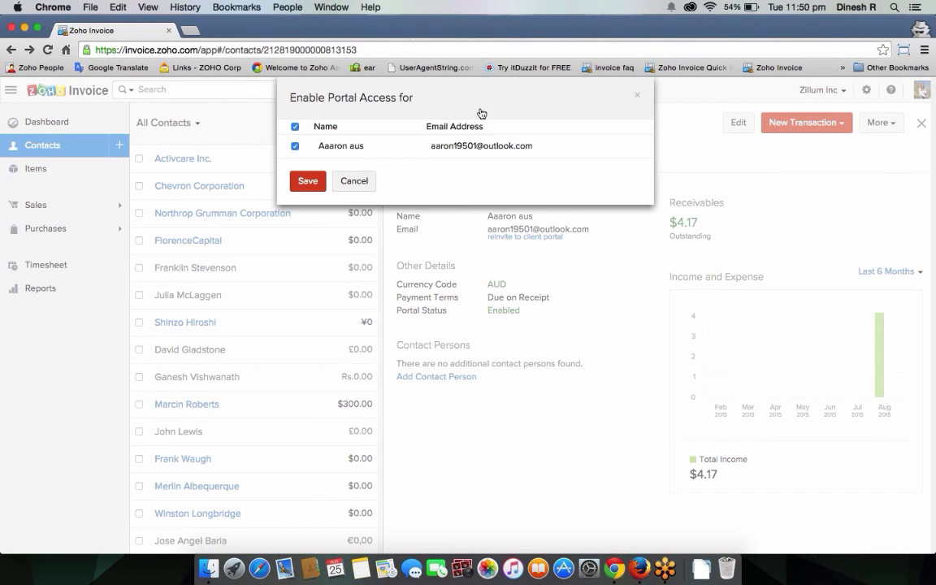
{"action": "left_click", "coordinate": [323, 188]}
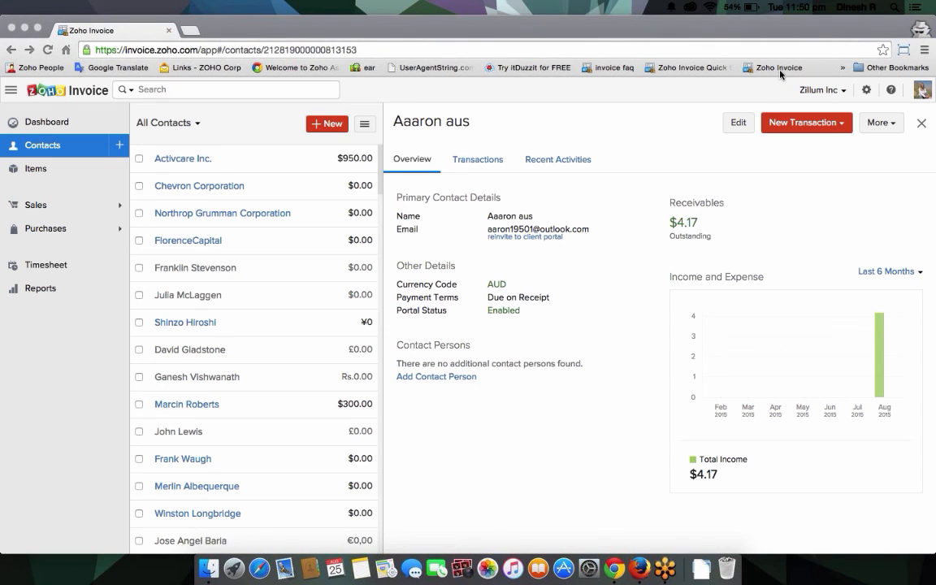
Step: Load outlook.com in a new tab and sign in with the customer's saved email address
{"action": "left_click", "coordinate": [188, 31]}
{"action": "type", "text": "o"}
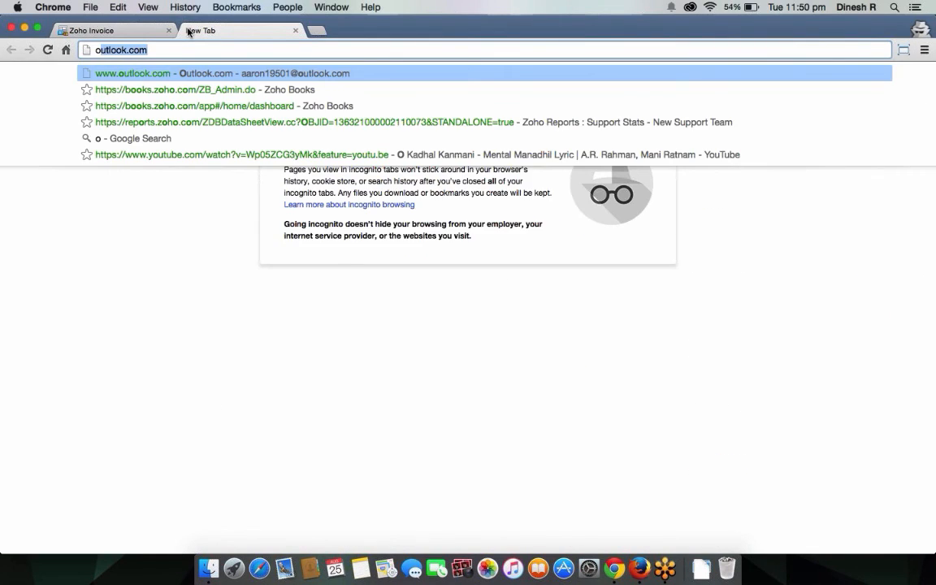
{"action": "type", "text": "ut"}
{"action": "key", "text": "Return"}
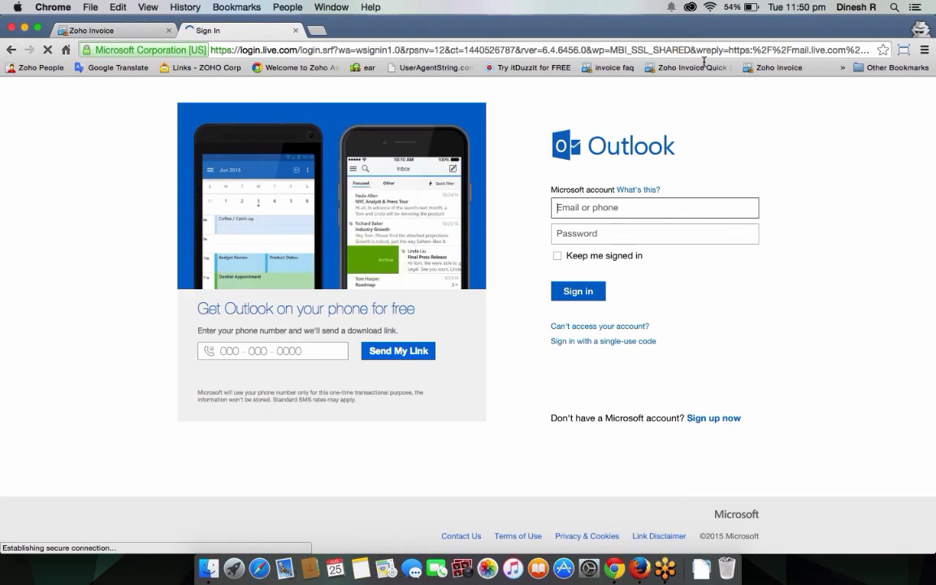
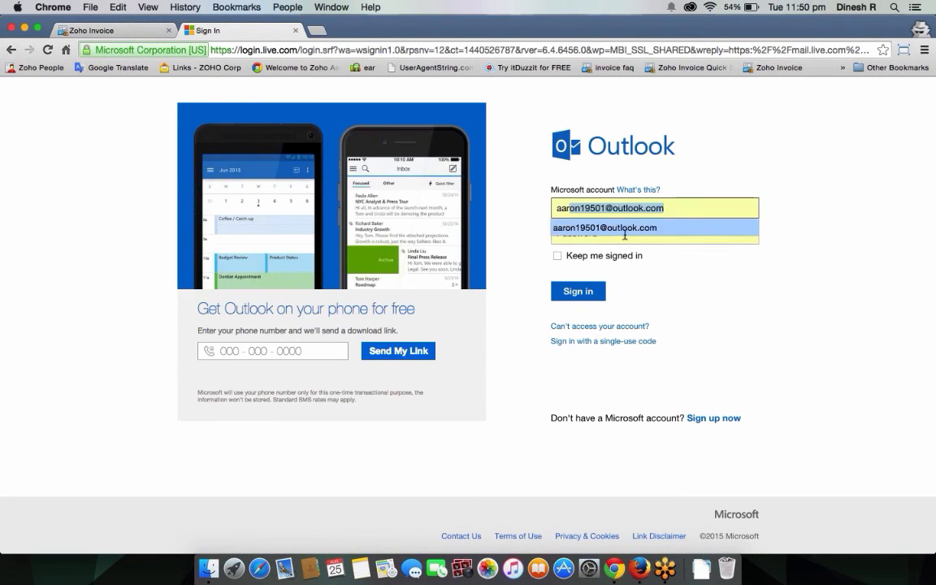
{"action": "left_click", "coordinate": [605, 228]}
{"action": "left_click", "coordinate": [583, 293]}
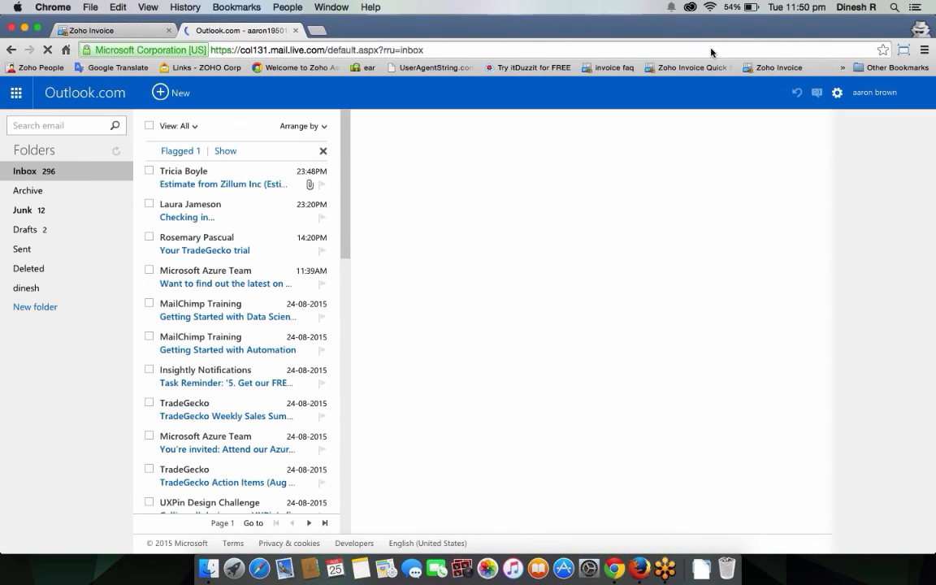
Step: Open the Zillum Inc estimate email and view its EST-70.pdf attachment online
{"action": "left_click", "coordinate": [237, 177]}
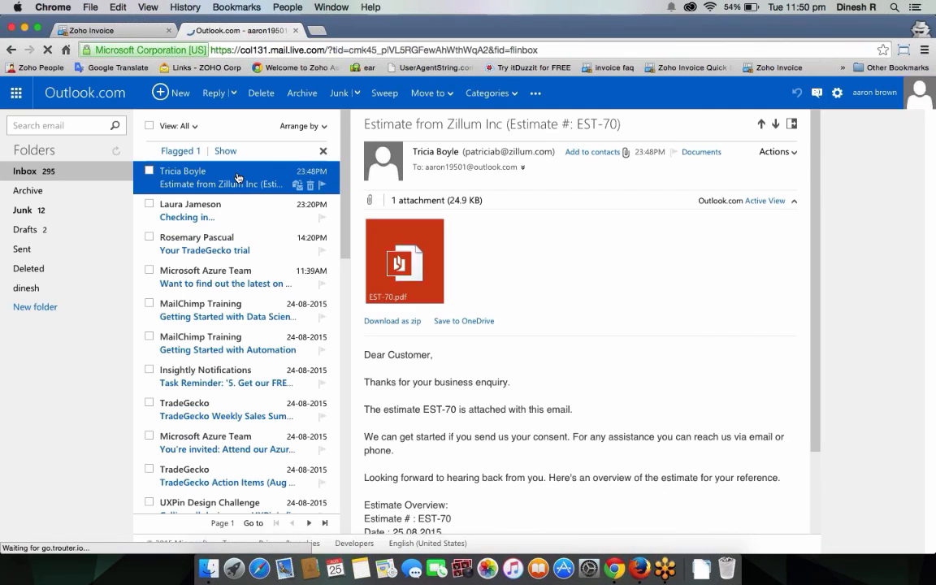
{"action": "left_click", "coordinate": [399, 258]}
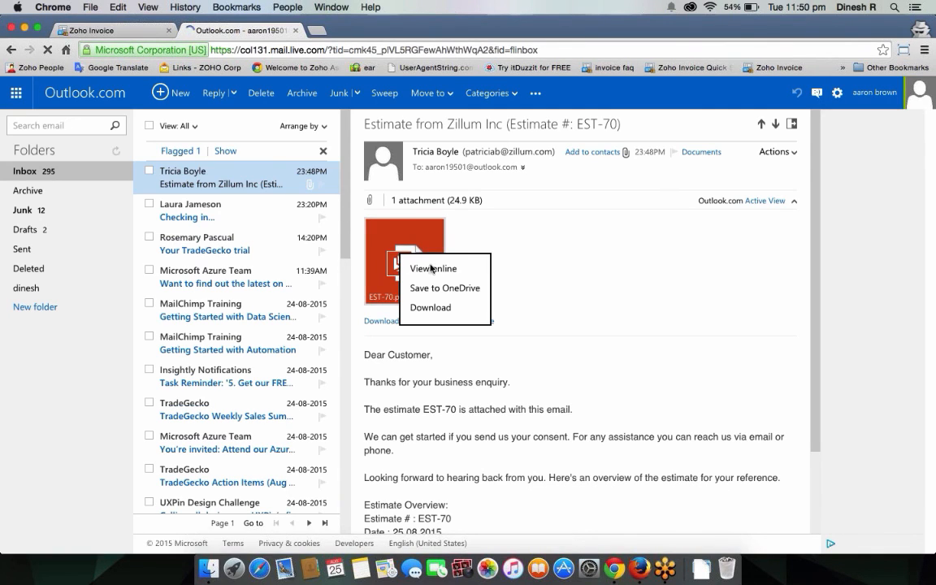
{"action": "left_click", "coordinate": [429, 268]}
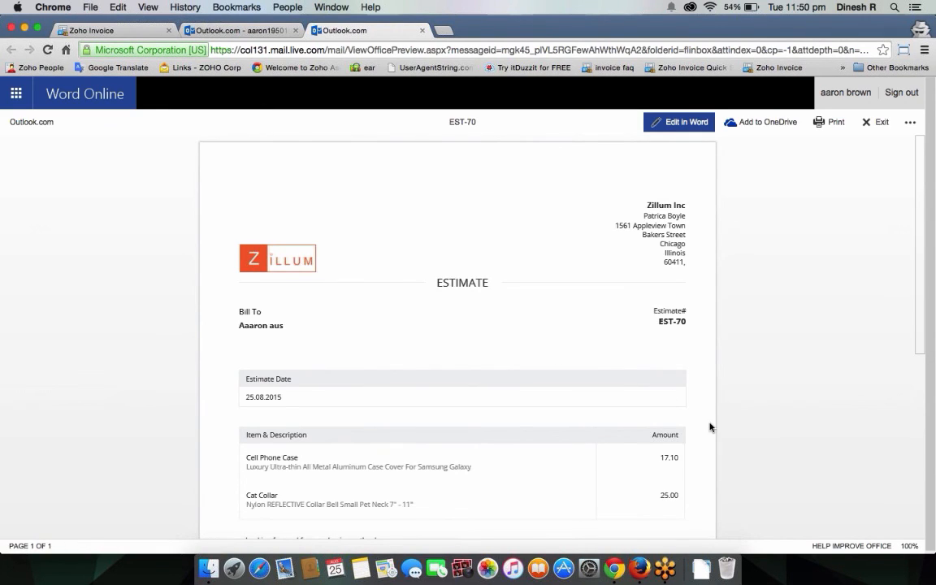
{"action": "scroll", "coordinate": [710, 427], "scroll_direction": "down", "scroll_amount": 5}
{"action": "scroll", "coordinate": [709, 426], "scroll_direction": "up", "scroll_amount": 5}
{"action": "scroll", "coordinate": [710, 427], "scroll_direction": "down", "scroll_amount": 5}
{"action": "scroll", "coordinate": [711, 428], "scroll_direction": "up", "scroll_amount": 5}
Step: Return to the estimate email and scroll through its $52.00 overview
{"action": "left_click", "coordinate": [237, 31]}
{"action": "scroll", "coordinate": [527, 318], "scroll_direction": "down", "scroll_amount": 2}
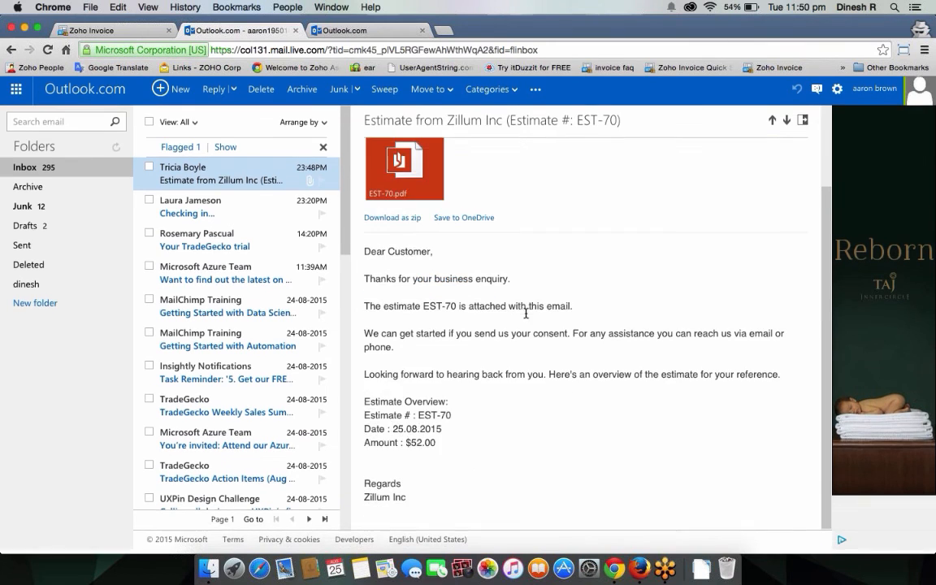
{"action": "scroll", "coordinate": [527, 318], "scroll_direction": "up", "scroll_amount": 3}
{"action": "scroll", "coordinate": [548, 364], "scroll_direction": "down", "scroll_amount": 3}
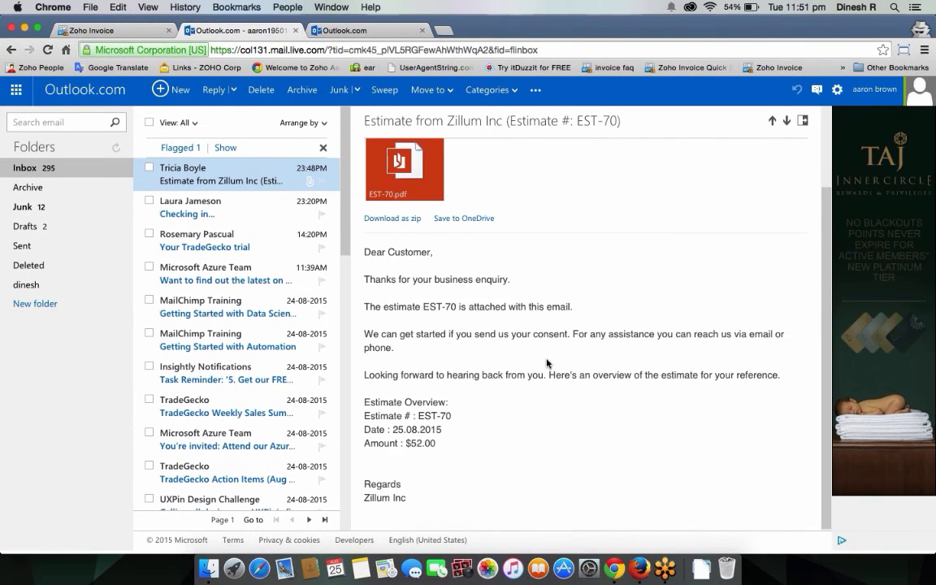
{"action": "scroll", "coordinate": [549, 364], "scroll_direction": "up", "scroll_amount": 2}
{"action": "scroll", "coordinate": [548, 365], "scroll_direction": "up", "scroll_amount": 1}
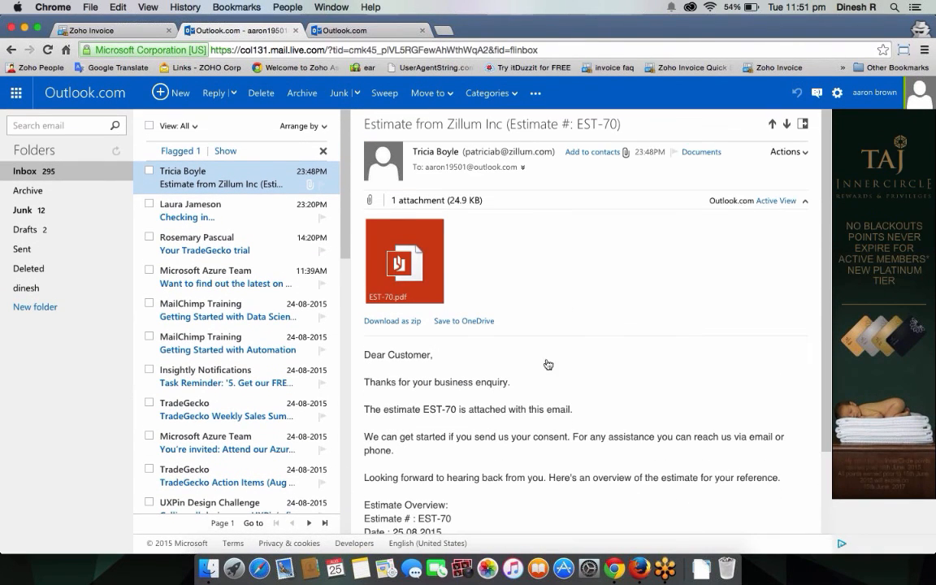
Step: Reinvite the customer to the portal, then follow the Portal URL in the Access Zillum Inc's portal email
{"action": "left_click", "coordinate": [87, 33]}
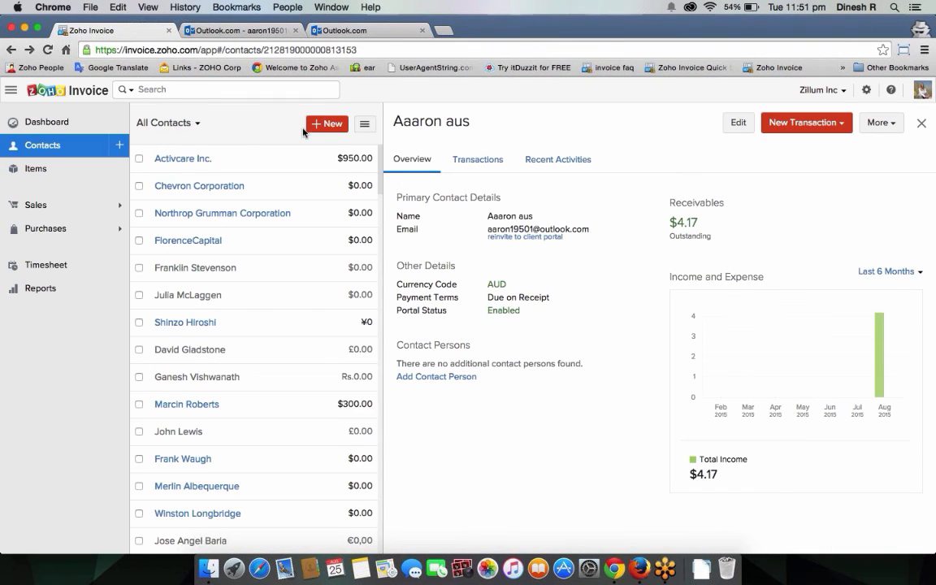
{"action": "left_click", "coordinate": [515, 237]}
{"action": "left_click", "coordinate": [205, 33]}
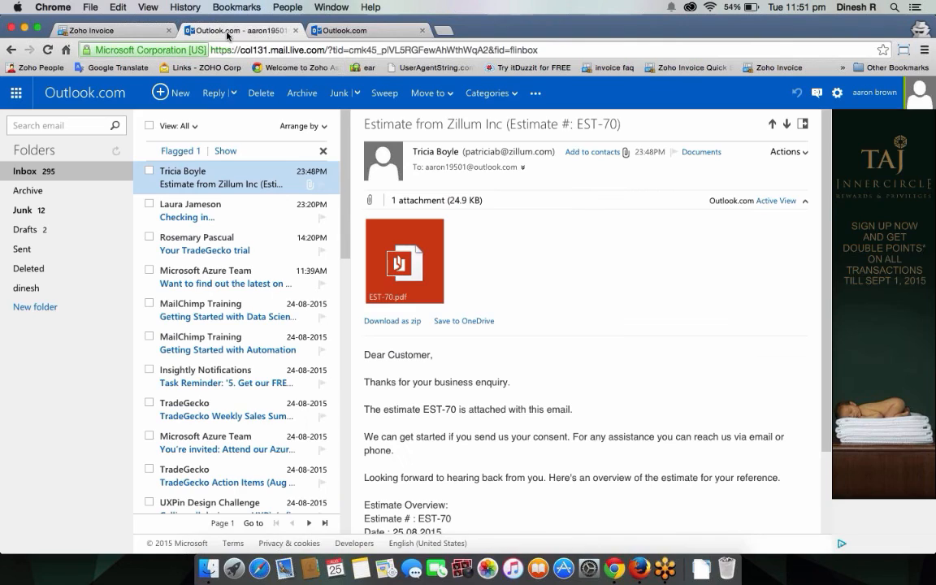
{"action": "left_click", "coordinate": [237, 184]}
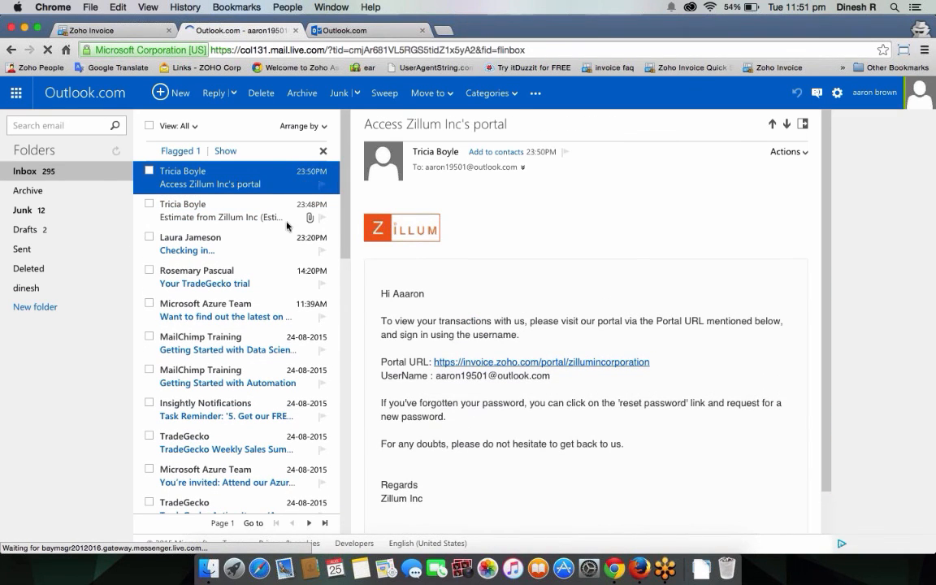
{"action": "left_click", "coordinate": [564, 362]}
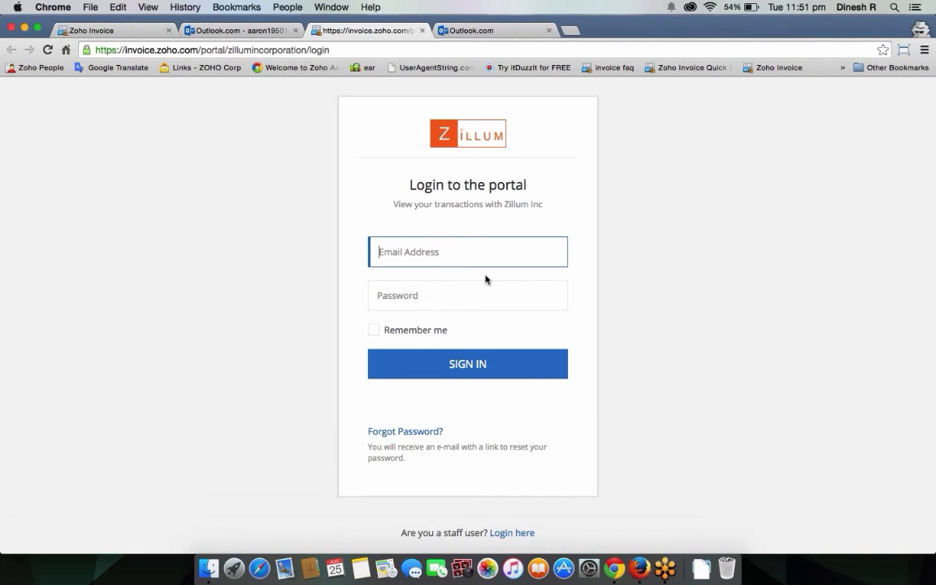
Step: Sign in to the Zillum Inc portal using the customer's email address and password
{"action": "left_click", "coordinate": [247, 34]}
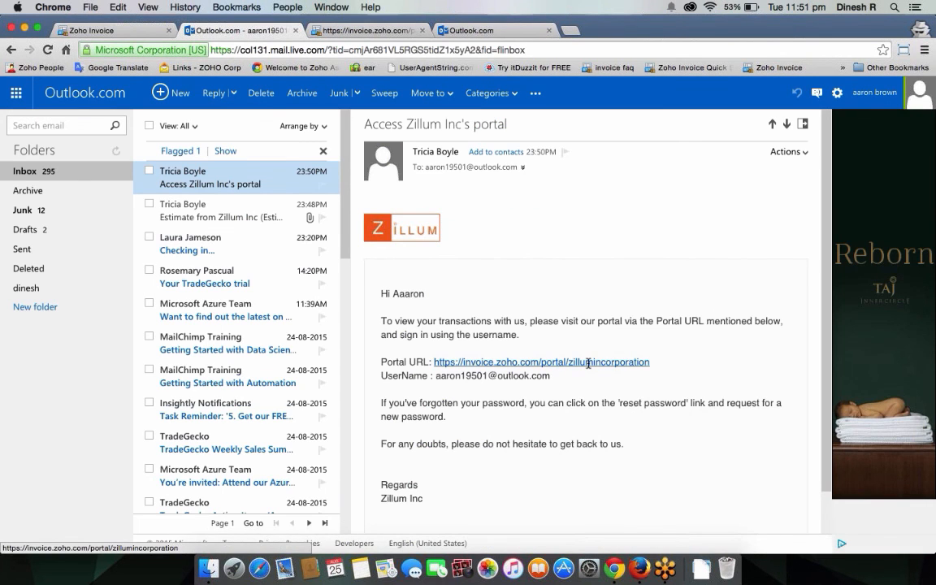
{"action": "left_click", "coordinate": [588, 362]}
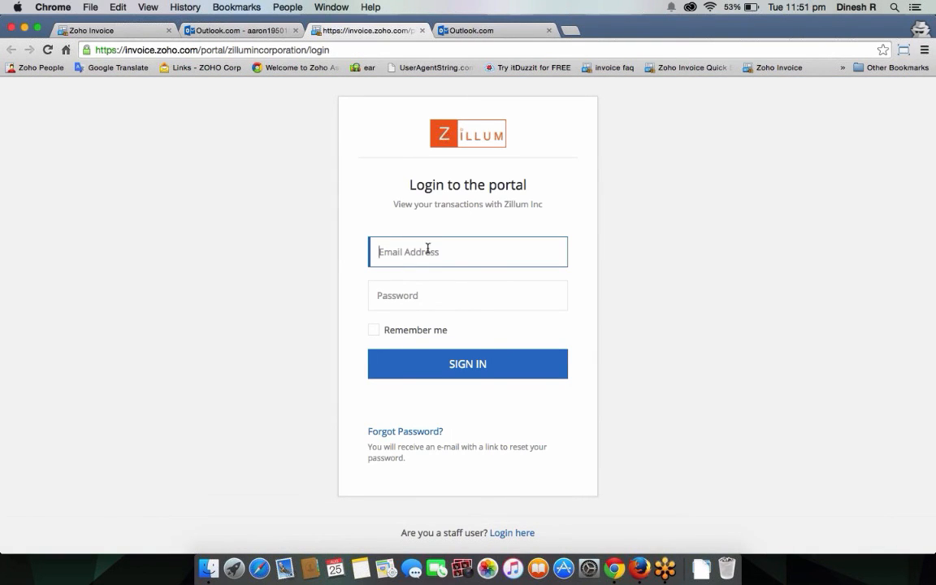
{"action": "left_click", "coordinate": [408, 296]}
{"action": "type", "text": "••"}
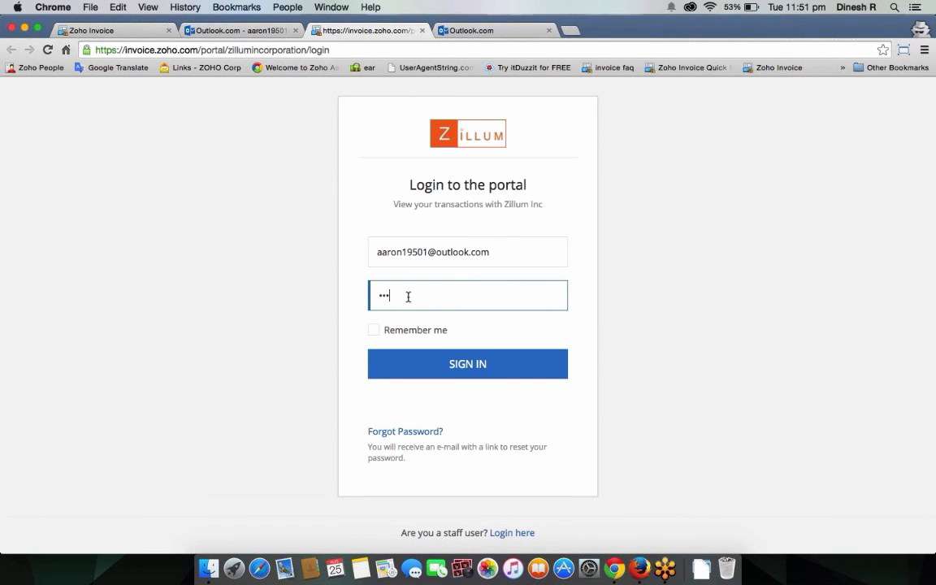
{"action": "type", "text": "•••••"}
{"action": "left_click", "coordinate": [434, 366]}
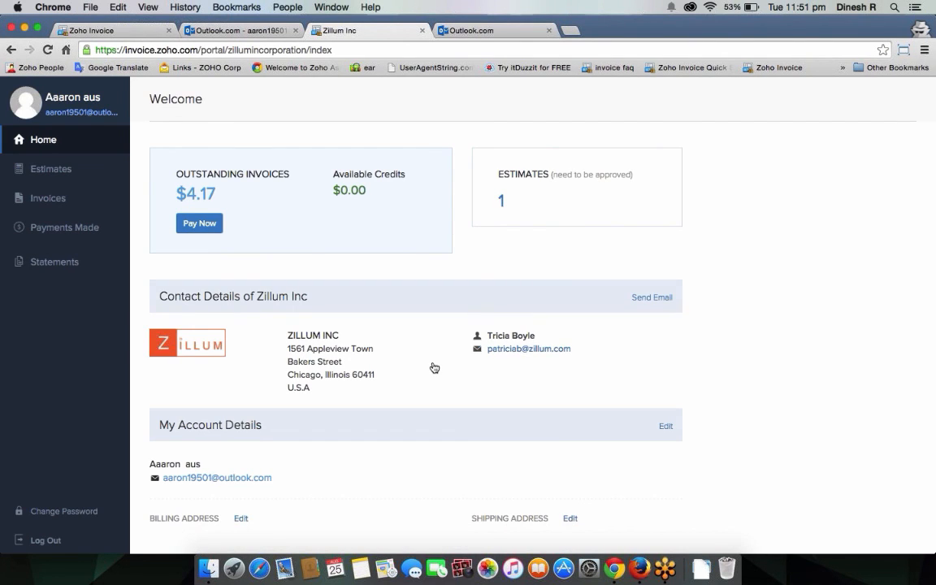
Step: Browse the portal's Estimates, Invoices, Payments Made and Statements pages
{"action": "left_click", "coordinate": [74, 171]}
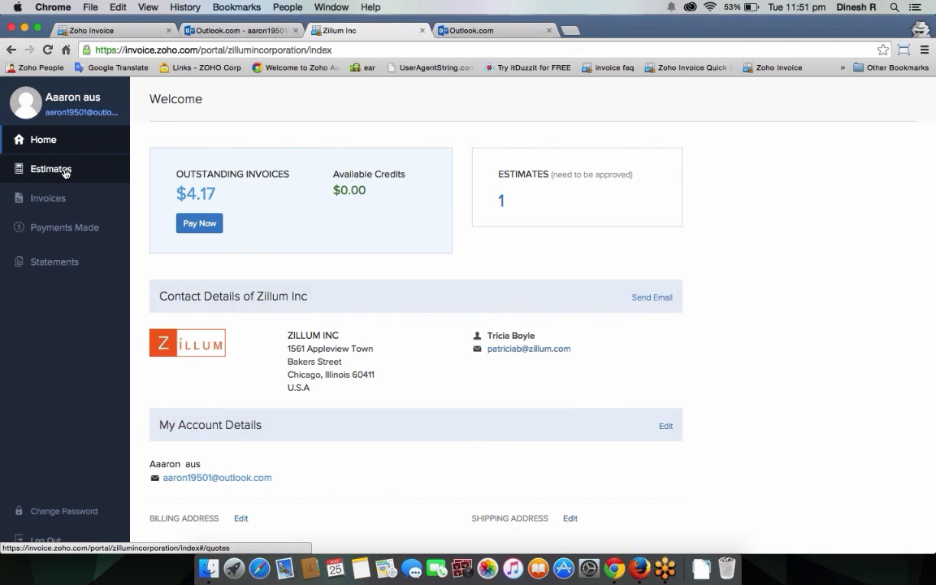
{"action": "left_click", "coordinate": [70, 201]}
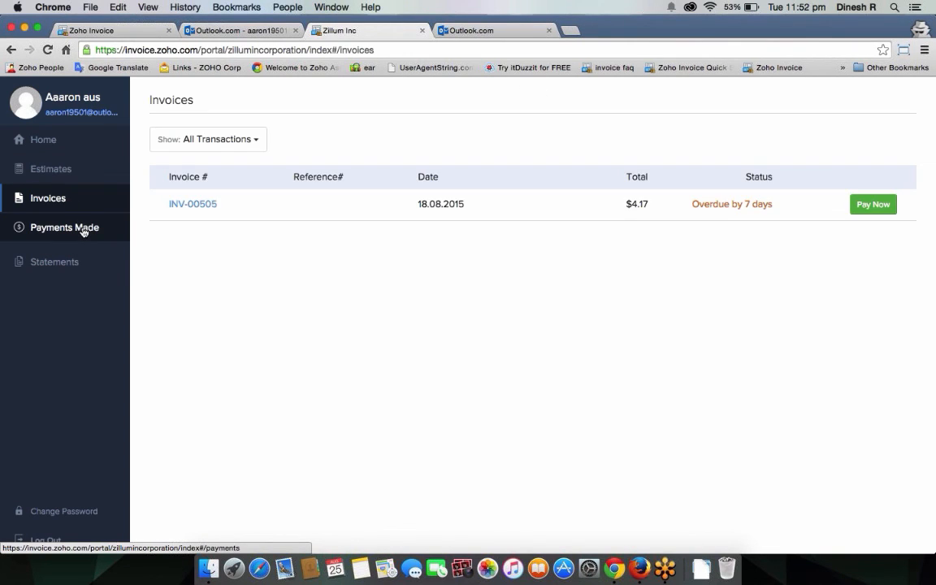
{"action": "left_click", "coordinate": [83, 233]}
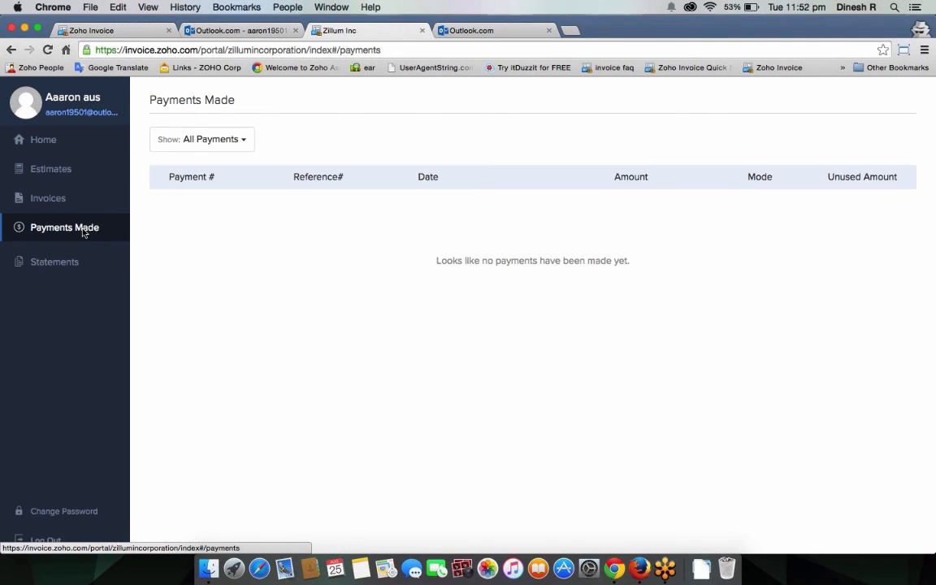
{"action": "left_click", "coordinate": [77, 268]}
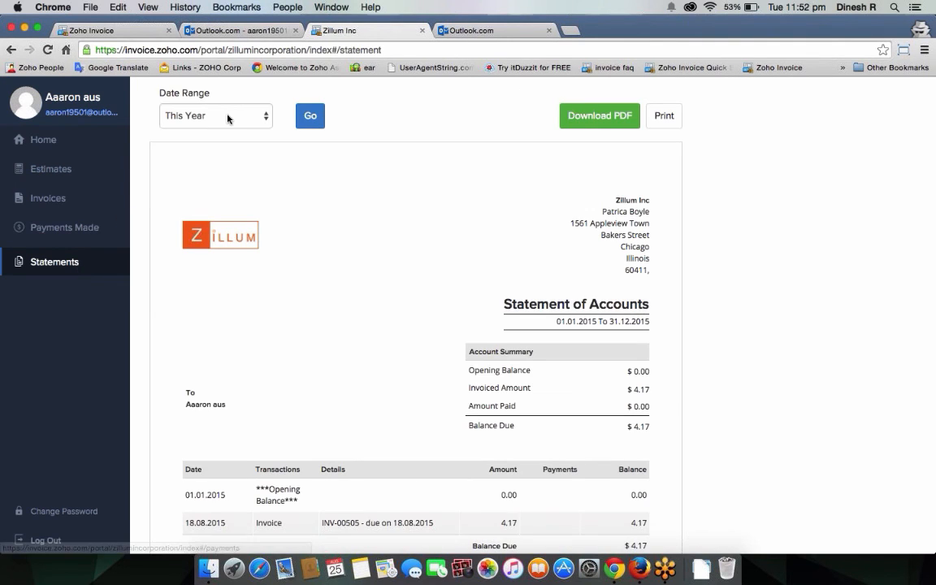
Step: Check the statement's Date Range options unchanged, then go back to the Estimates list
{"action": "left_click", "coordinate": [228, 119]}
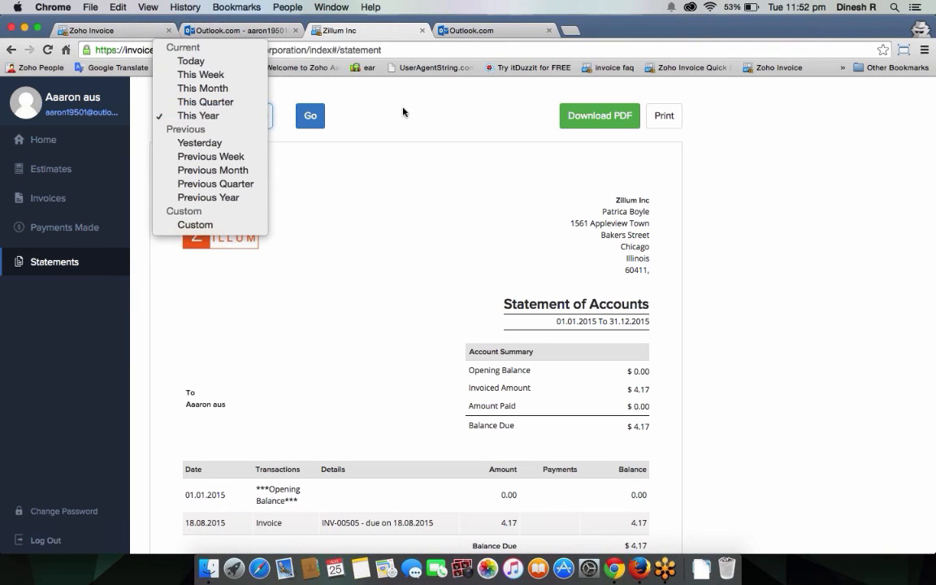
{"action": "left_click", "coordinate": [365, 103]}
{"action": "left_click", "coordinate": [61, 170]}
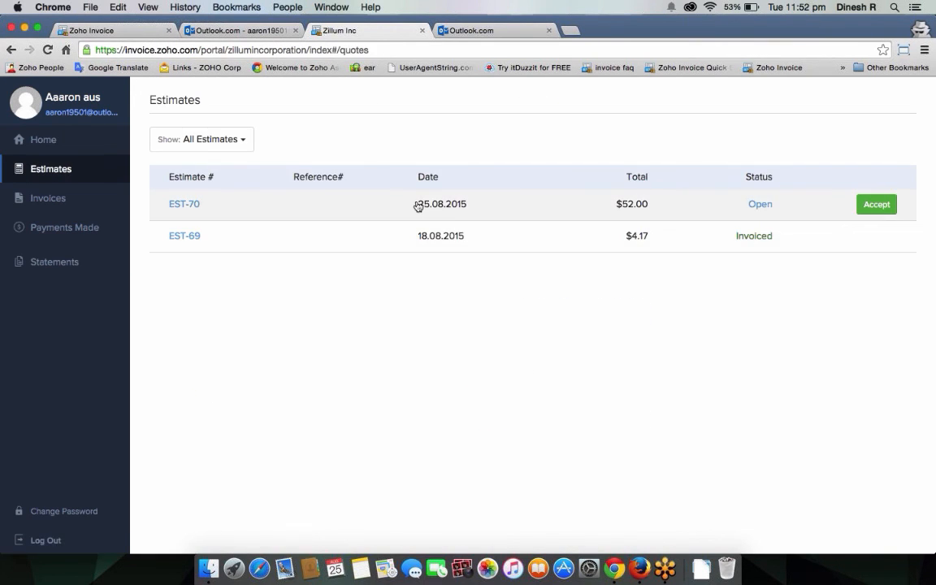
Step: Open estimate EST-70 and start forwarding it from More, then cancel
{"action": "left_click", "coordinate": [417, 206]}
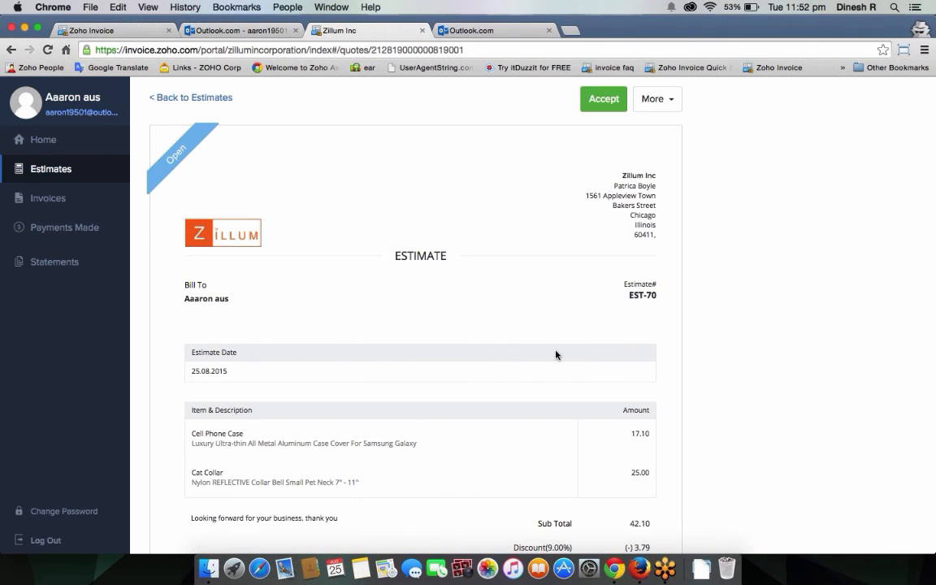
{"action": "scroll", "coordinate": [556, 355], "scroll_direction": "down", "scroll_amount": 3}
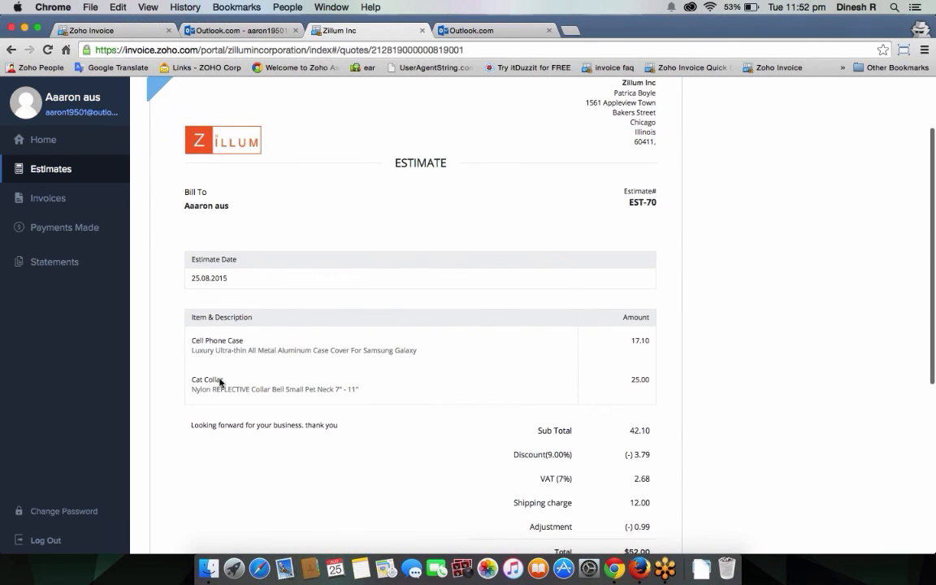
{"action": "scroll", "coordinate": [431, 359], "scroll_direction": "up", "scroll_amount": 3}
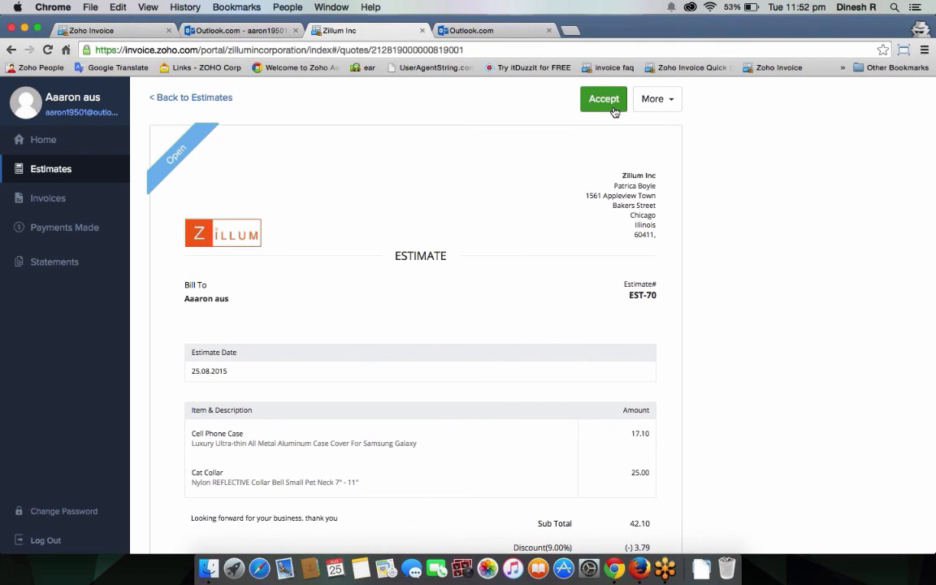
{"action": "left_click", "coordinate": [660, 98]}
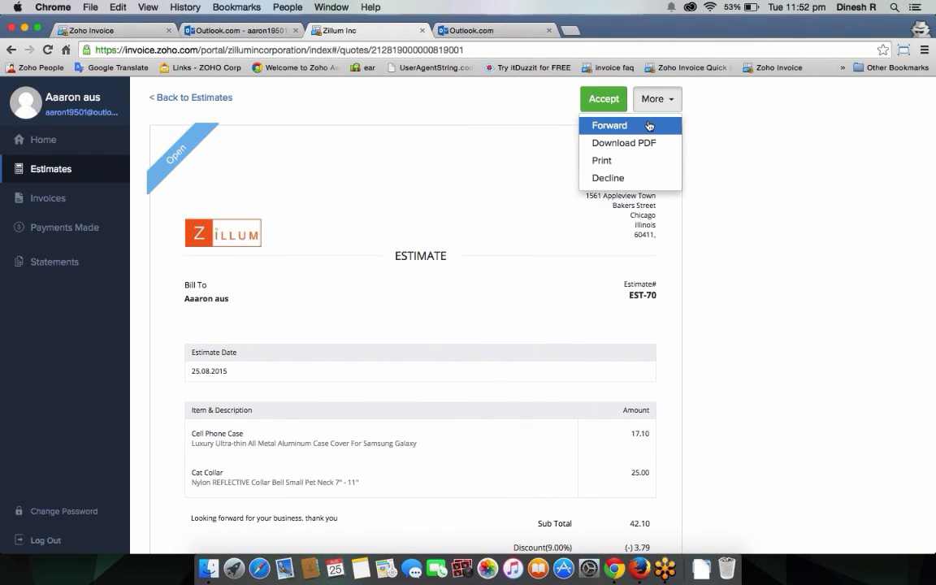
{"action": "left_click", "coordinate": [650, 126]}
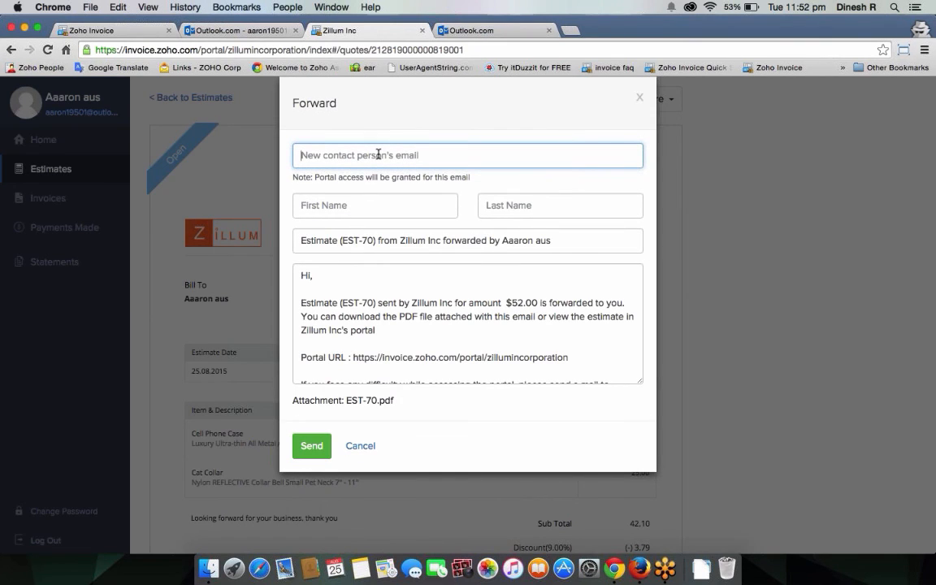
{"action": "left_click", "coordinate": [640, 100]}
Step: Accept EST-70, marking it Invoiced and requesting the $5.20 retainer RET-00006
{"action": "left_click", "coordinate": [660, 104]}
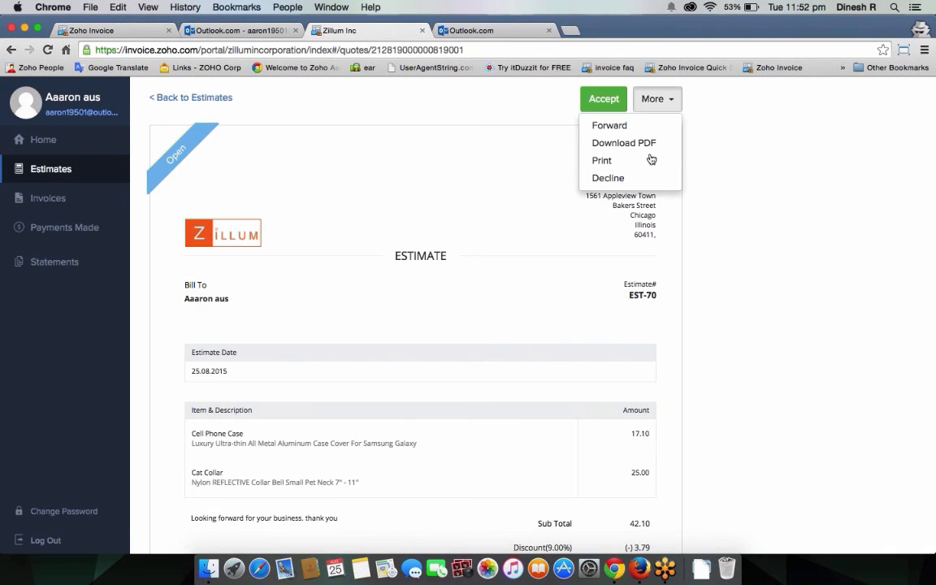
{"action": "left_click", "coordinate": [731, 168]}
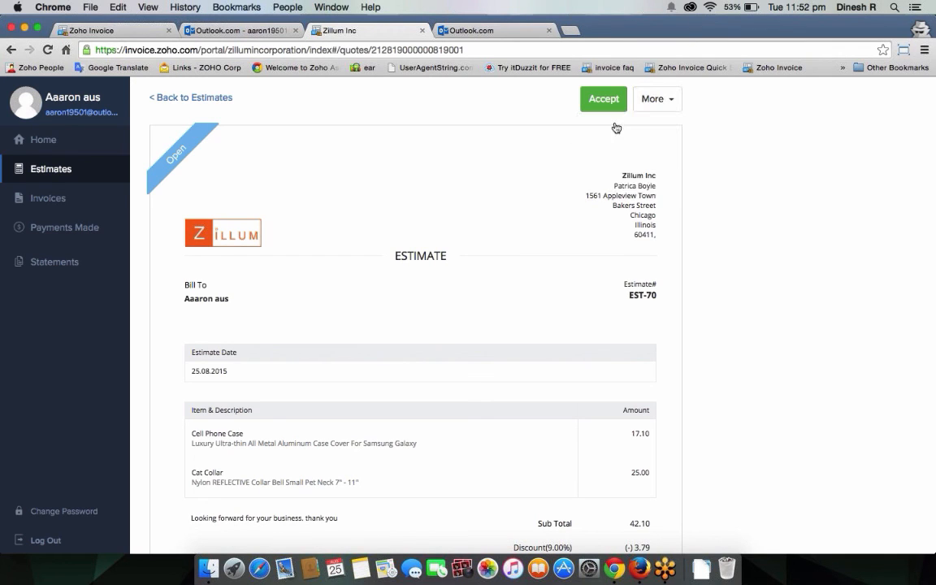
{"action": "left_click", "coordinate": [604, 100]}
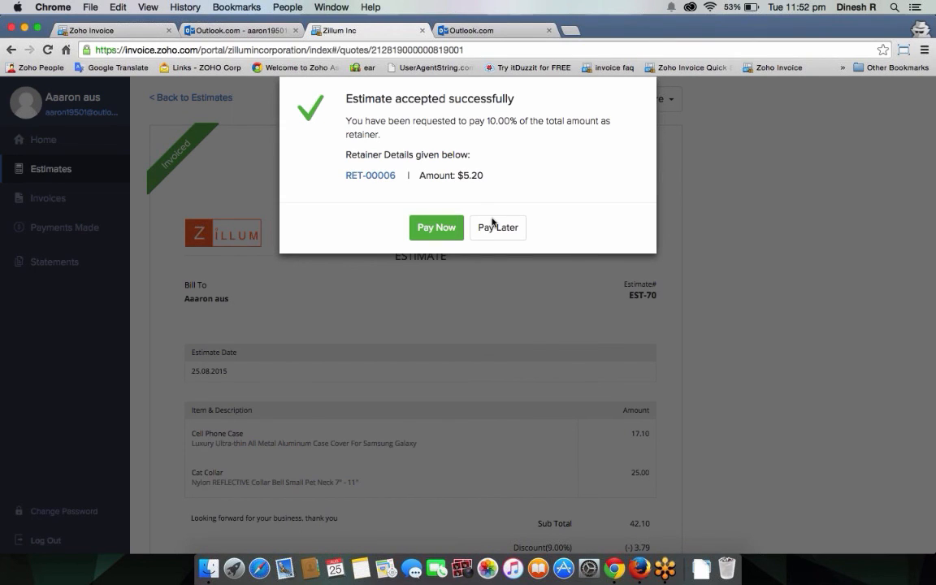
{"action": "left_click", "coordinate": [98, 30]}
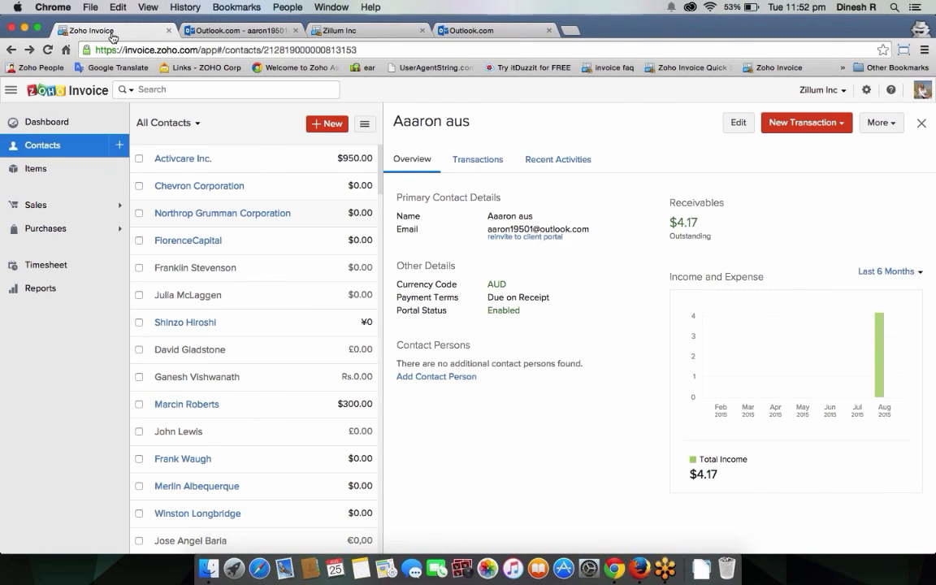
{"action": "left_click", "coordinate": [457, 161]}
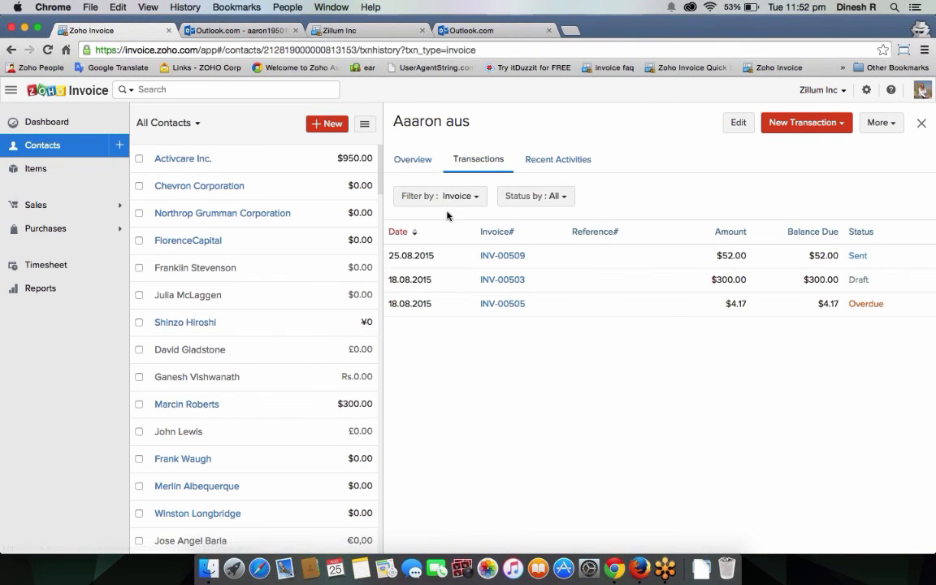
{"action": "left_click", "coordinate": [473, 196]}
{"action": "left_click", "coordinate": [466, 225]}
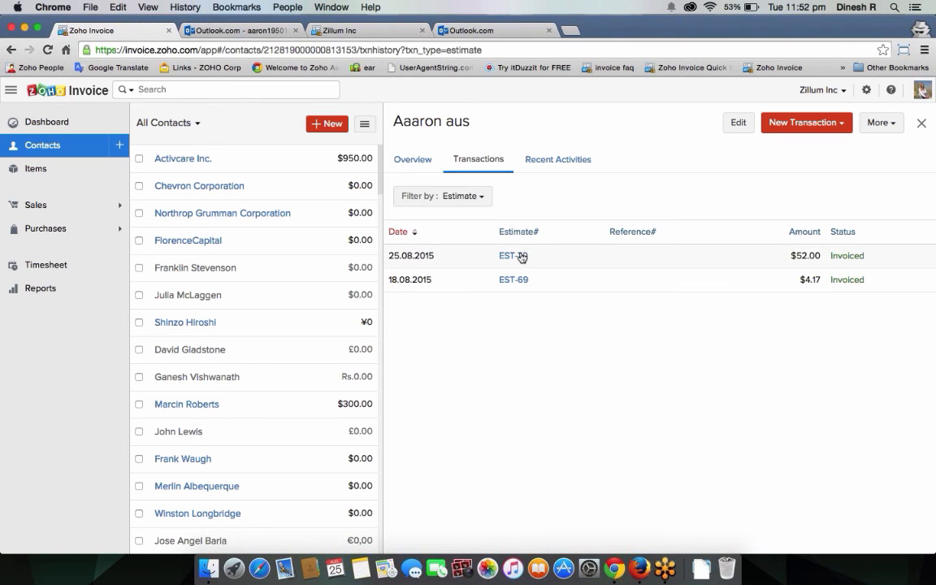
{"action": "left_click", "coordinate": [521, 256]}
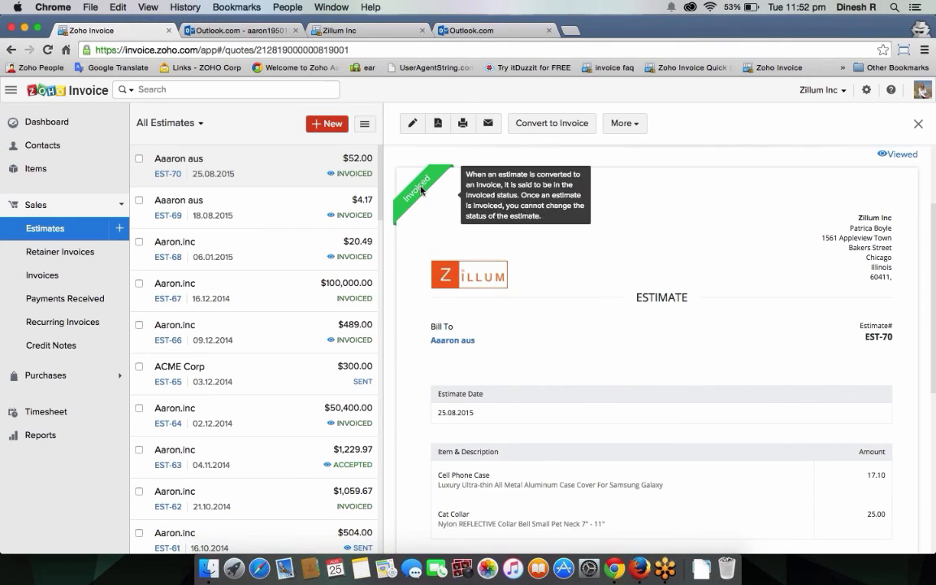
{"action": "scroll", "coordinate": [464, 272], "scroll_direction": "up", "scroll_amount": 1}
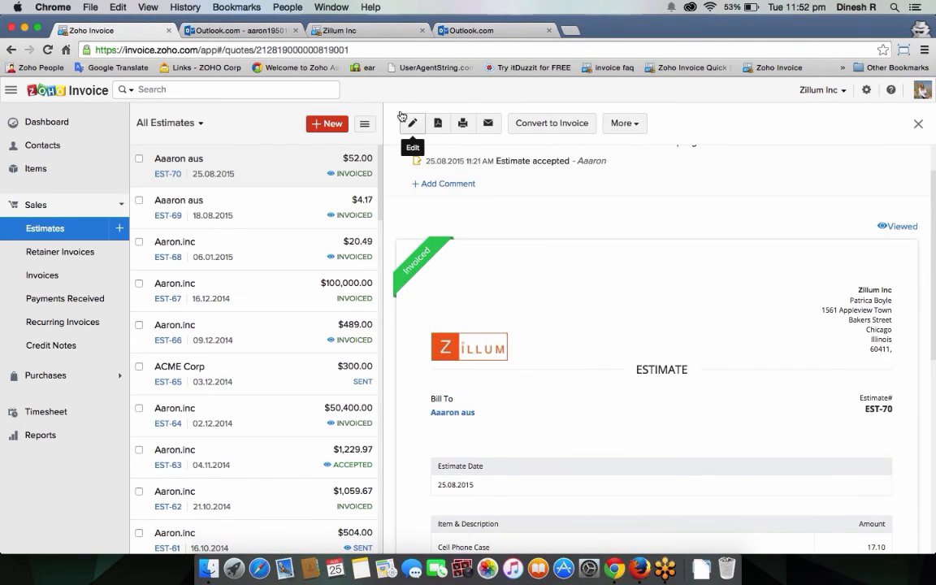
{"action": "left_click", "coordinate": [412, 123]}
{"action": "scroll", "coordinate": [502, 366], "scroll_direction": "down", "scroll_amount": 10}
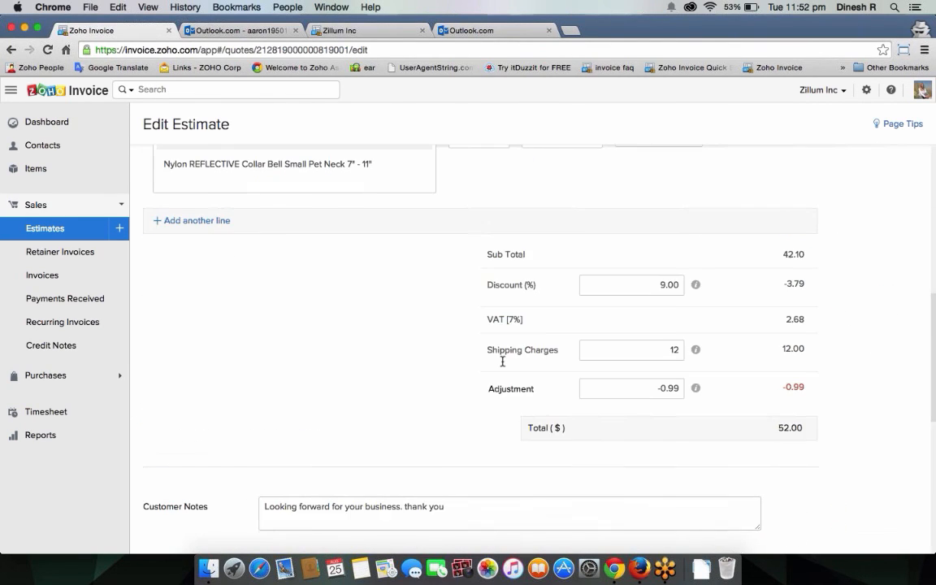
{"action": "scroll", "coordinate": [502, 362], "scroll_direction": "down", "scroll_amount": 5}
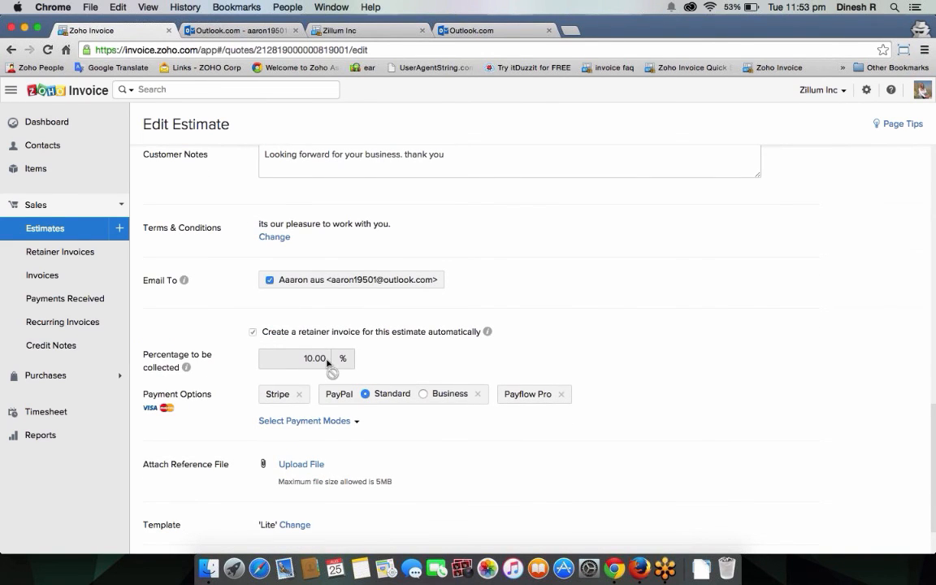
{"action": "left_click", "coordinate": [242, 33]}
{"action": "left_click", "coordinate": [341, 30]}
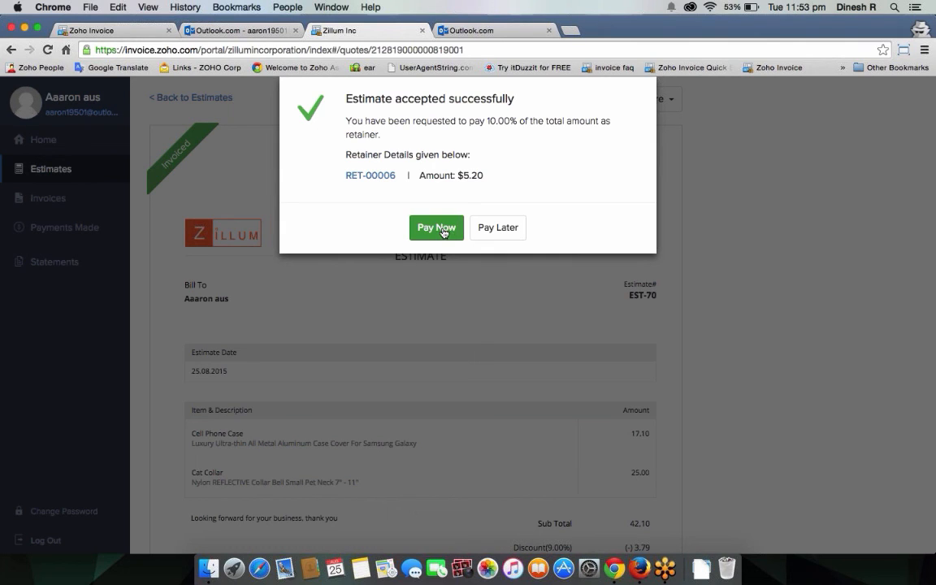
Step: Choose Pay Later, then open retainer invoice RET-00006 from the portal's invoices
{"action": "left_click", "coordinate": [497, 231]}
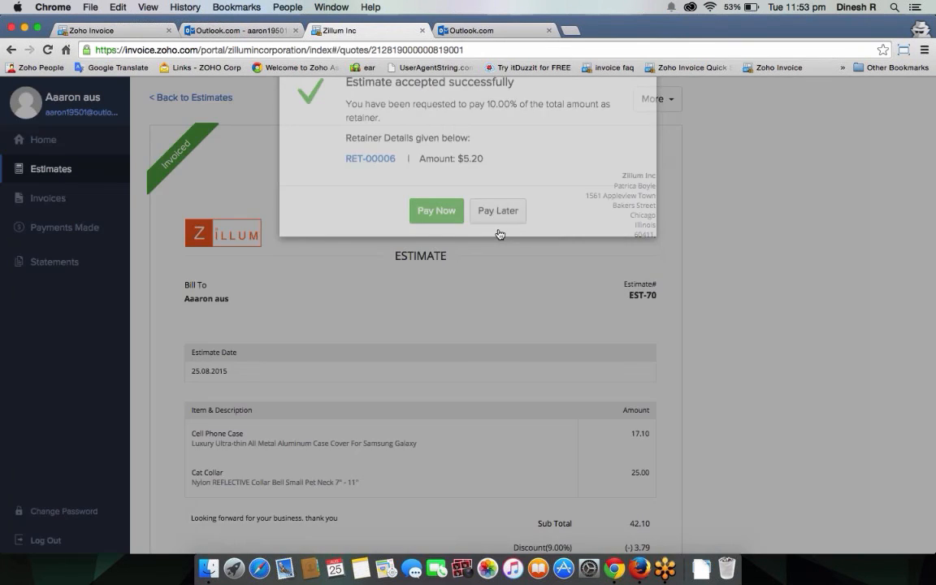
{"action": "left_click", "coordinate": [63, 201]}
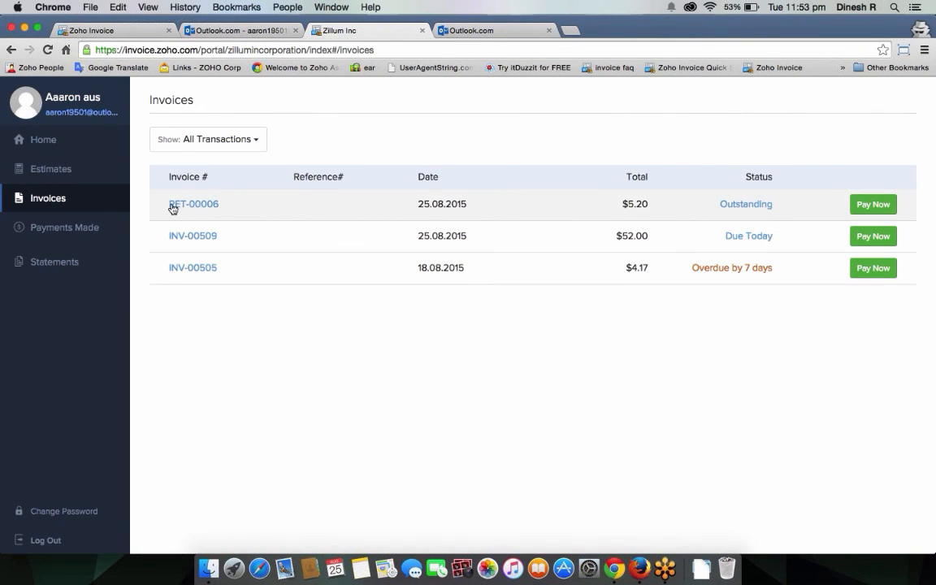
{"action": "left_click", "coordinate": [512, 208]}
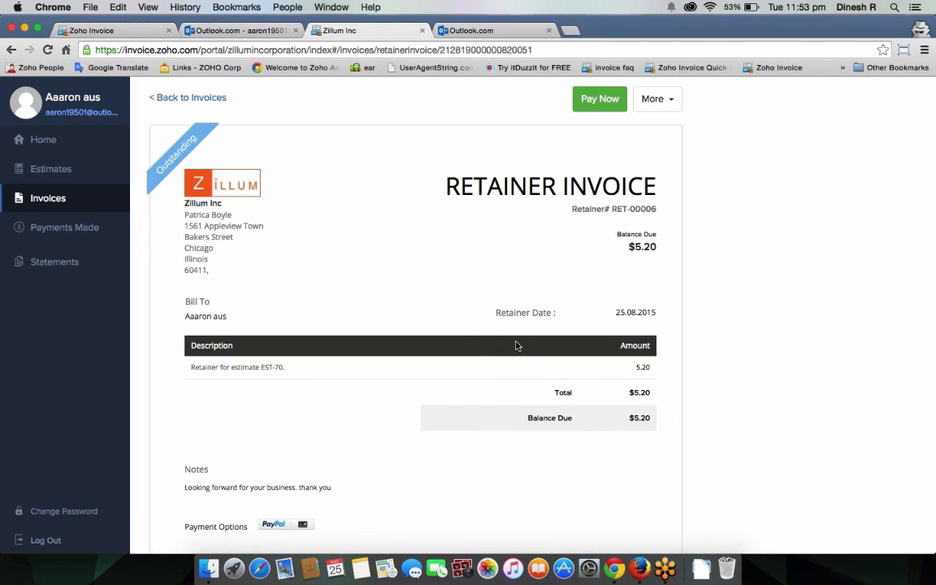
{"action": "scroll", "coordinate": [516, 346], "scroll_direction": "down", "scroll_amount": 5}
{"action": "scroll", "coordinate": [515, 346], "scroll_direction": "up", "scroll_amount": 5}
{"action": "left_click_drag", "start_coordinate": [231, 367], "coordinate": [287, 367]}
Step: Start paying RET-00006's $5.20 through PayPal, then back out of checkout, leaving it outstanding
{"action": "left_click", "coordinate": [585, 99]}
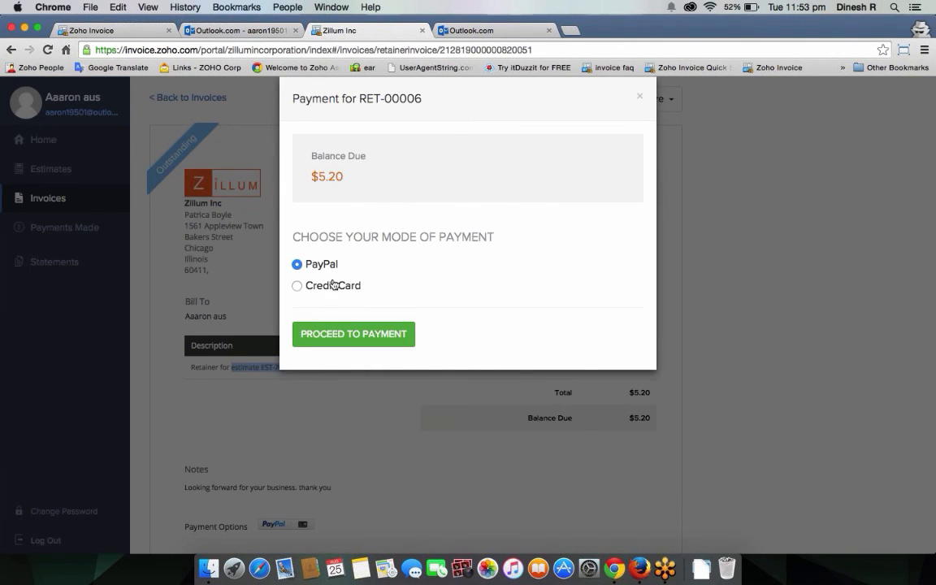
{"action": "left_click", "coordinate": [355, 334]}
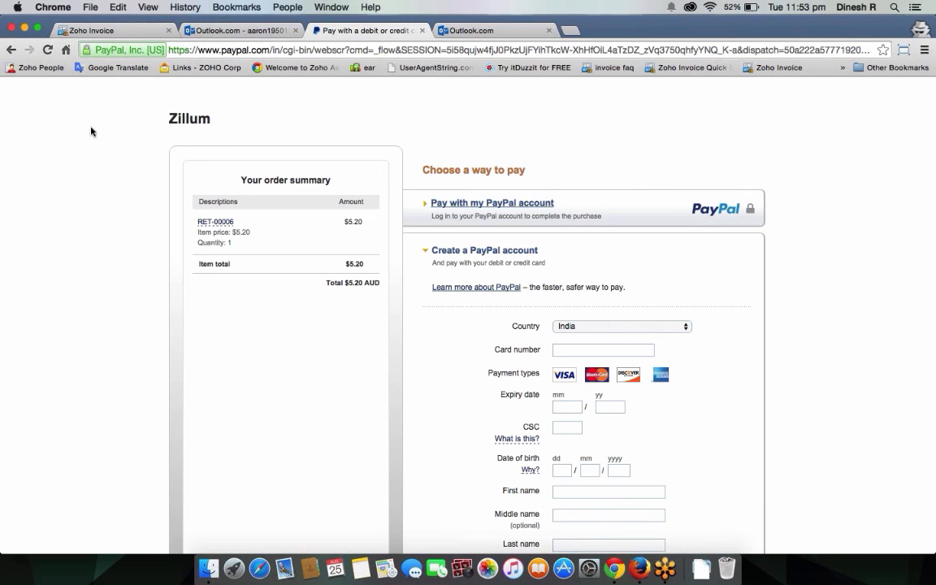
{"action": "left_click", "coordinate": [10, 50]}
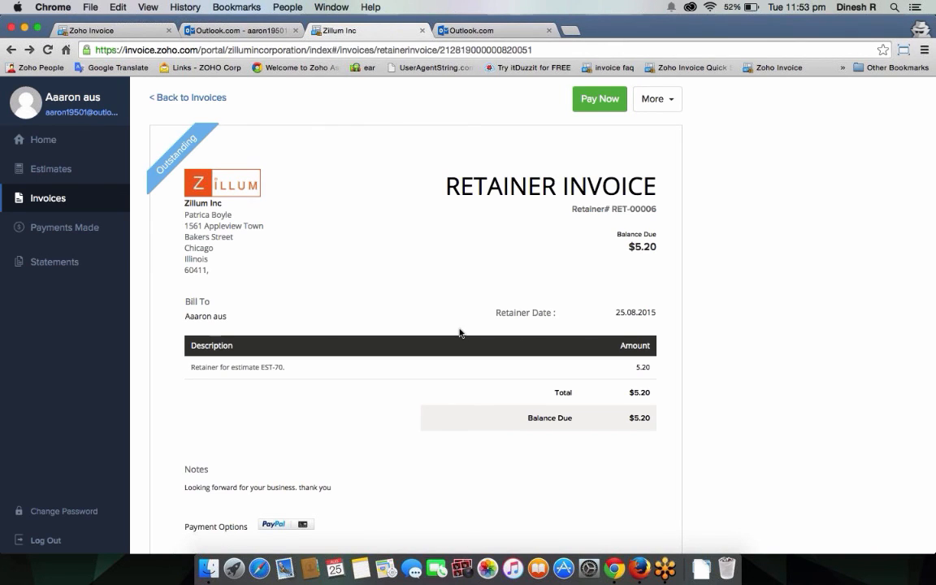
{"action": "scroll", "coordinate": [468, 331], "scroll_direction": "down", "scroll_amount": 5}
Step: Post the portal comment 'This is fine when will i recive the goods.' on EST-70
{"action": "left_click", "coordinate": [69, 172]}
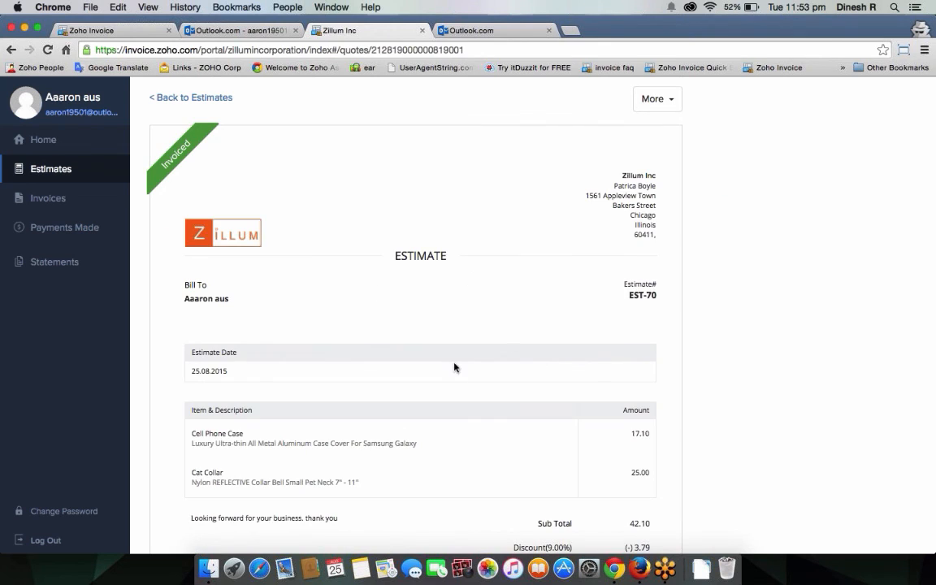
{"action": "scroll", "coordinate": [453, 350], "scroll_direction": "down", "scroll_amount": 10}
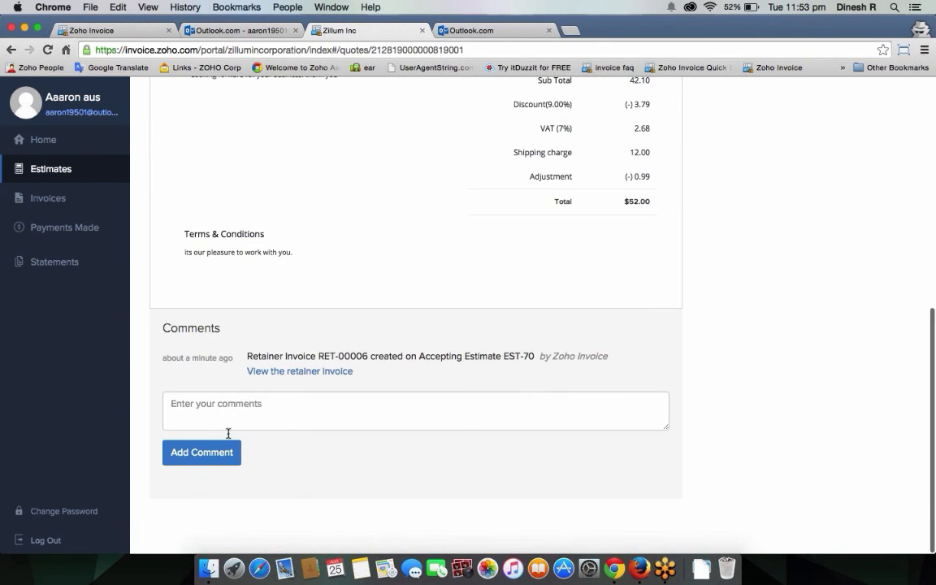
{"action": "left_click", "coordinate": [237, 414]}
{"action": "type", "text": "T"}
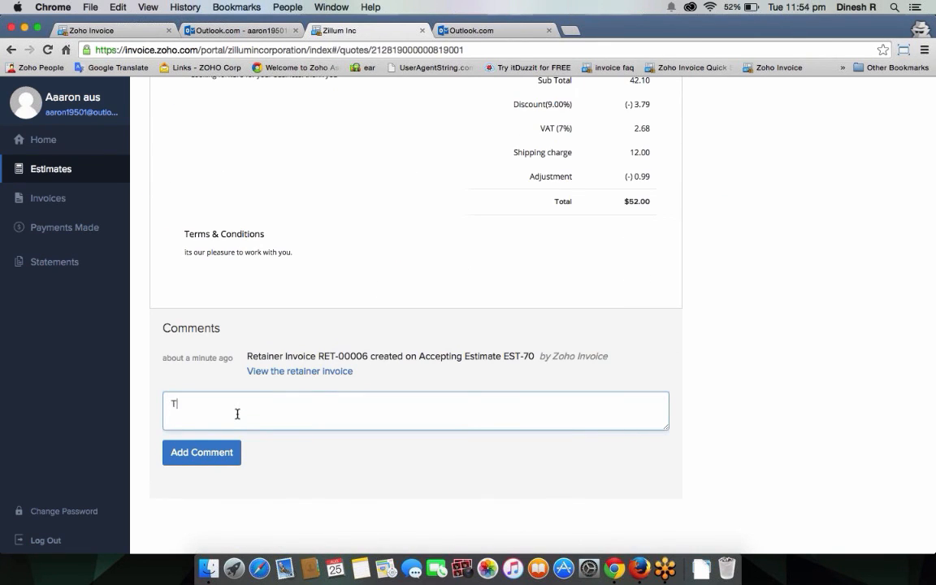
{"action": "type", "text": "his is fine when will i recive the"}
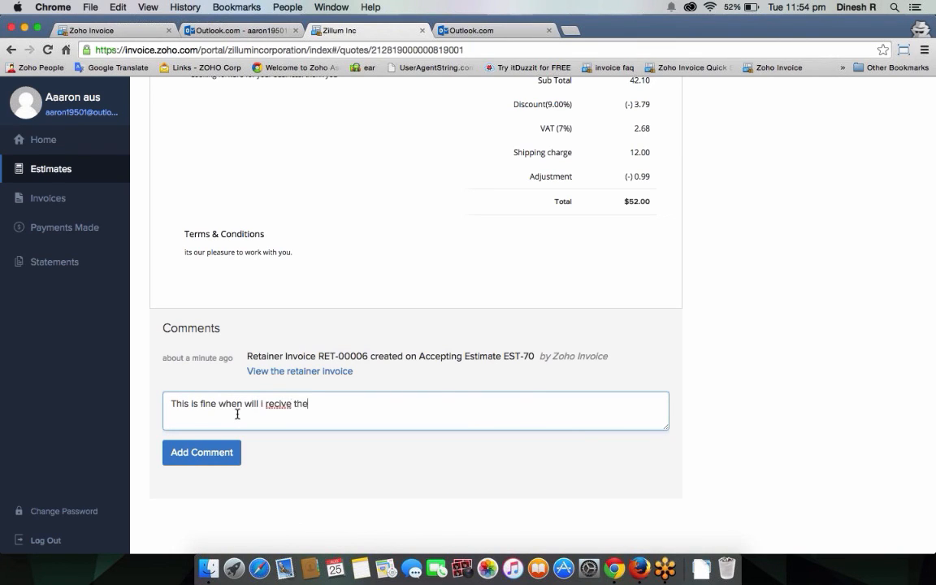
{"action": "type", "text": " goods."}
{"action": "left_click", "coordinate": [238, 451]}
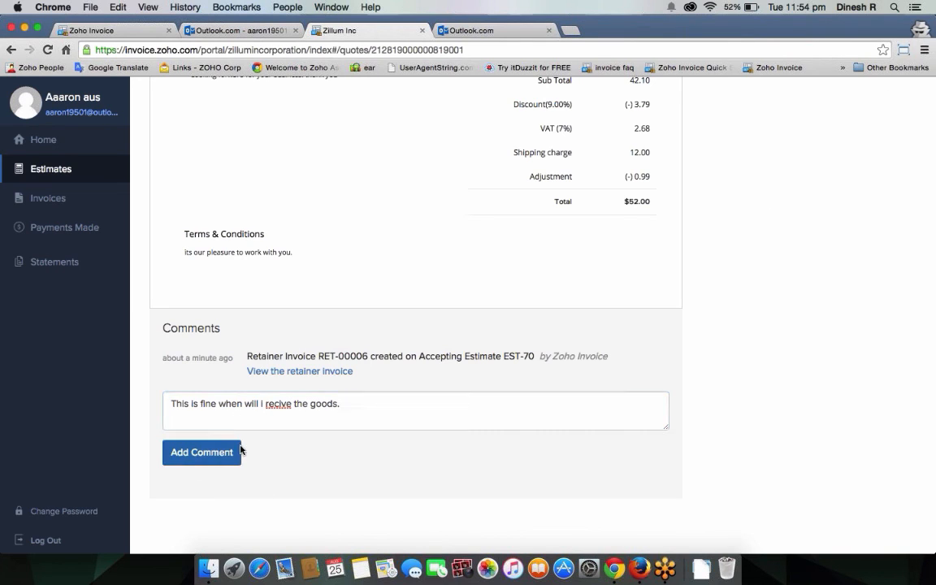
{"action": "left_click", "coordinate": [122, 31]}
Step: Reopen estimate EST-70 and select the customer's comment
{"action": "scroll", "coordinate": [336, 186], "scroll_direction": "up", "scroll_amount": 10}
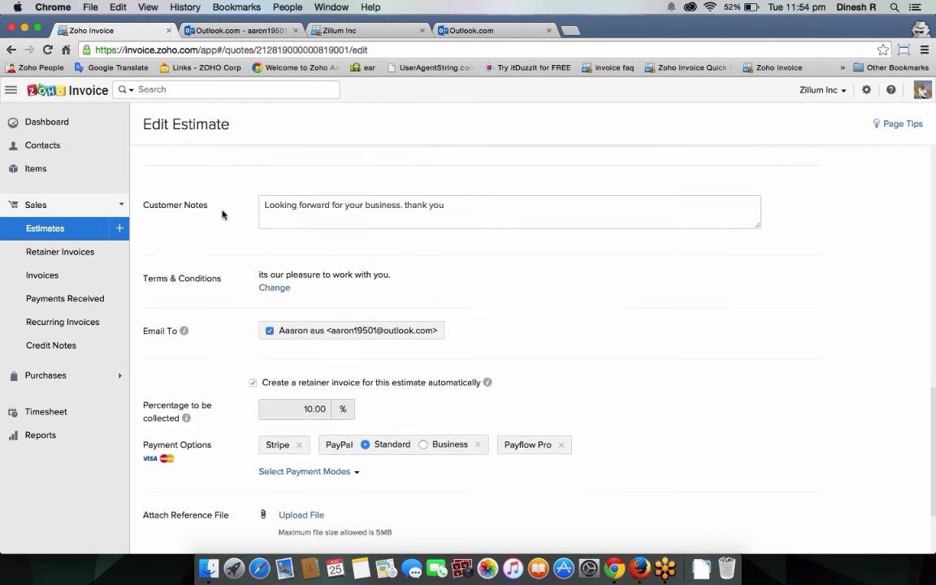
{"action": "left_click", "coordinate": [73, 229]}
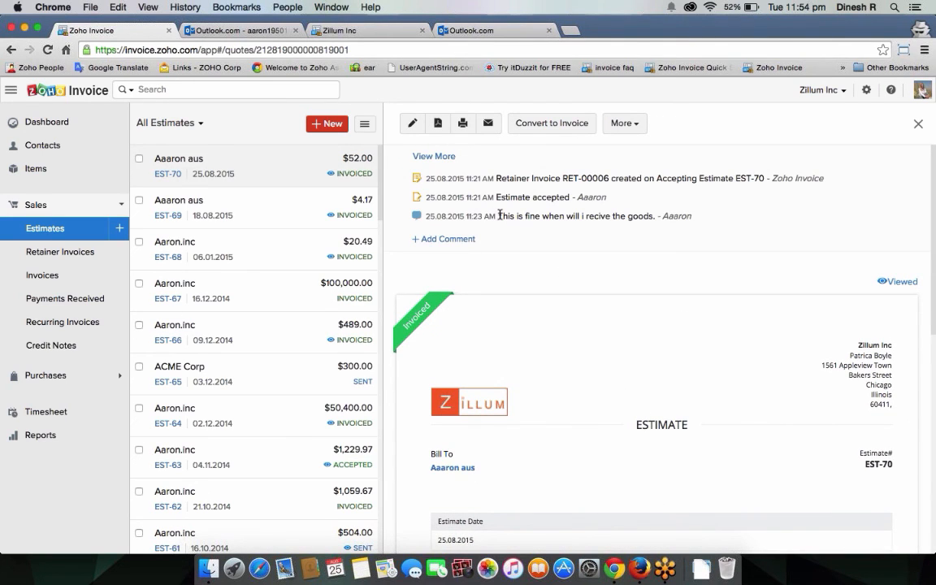
{"action": "left_click_drag", "start_coordinate": [498, 216], "coordinate": [633, 213]}
{"action": "left_click", "coordinate": [652, 211]}
{"action": "triple_click", "coordinate": [652, 212]}
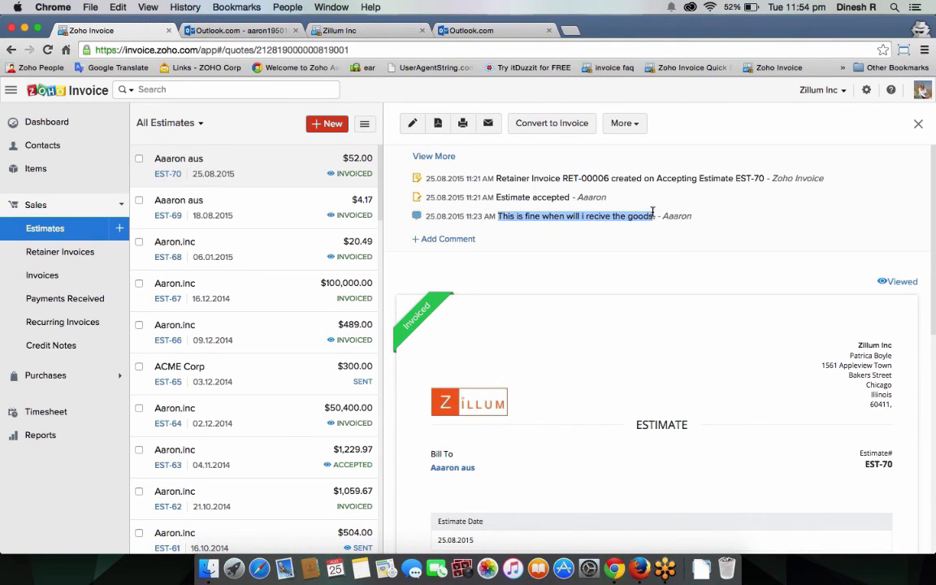
Step: Add the portal-visible reply 'I have sent an Invoice please check it.' to EST-70
{"action": "left_click", "coordinate": [445, 239]}
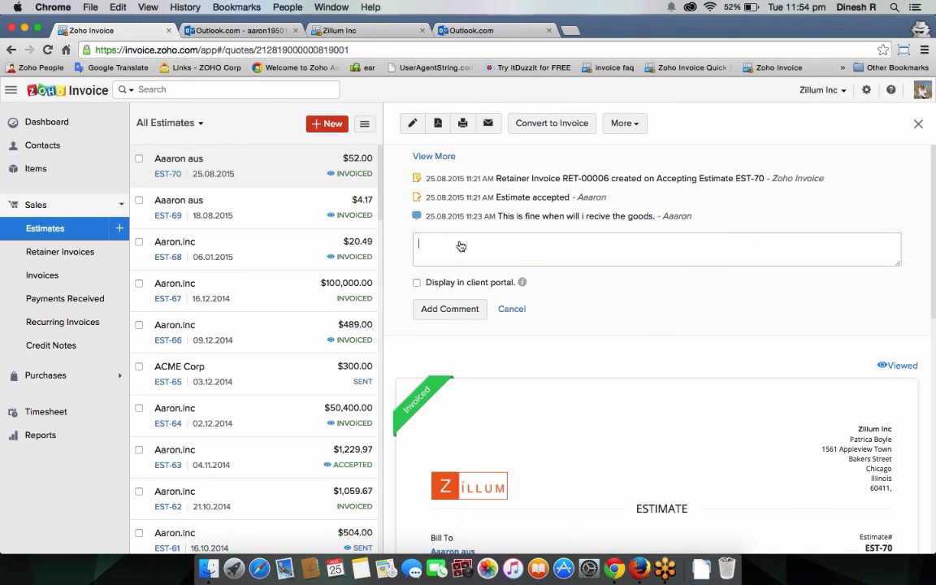
{"action": "left_click", "coordinate": [416, 282]}
{"action": "key", "text": "shift+Tab"}
{"action": "type", "text": "I hav"}
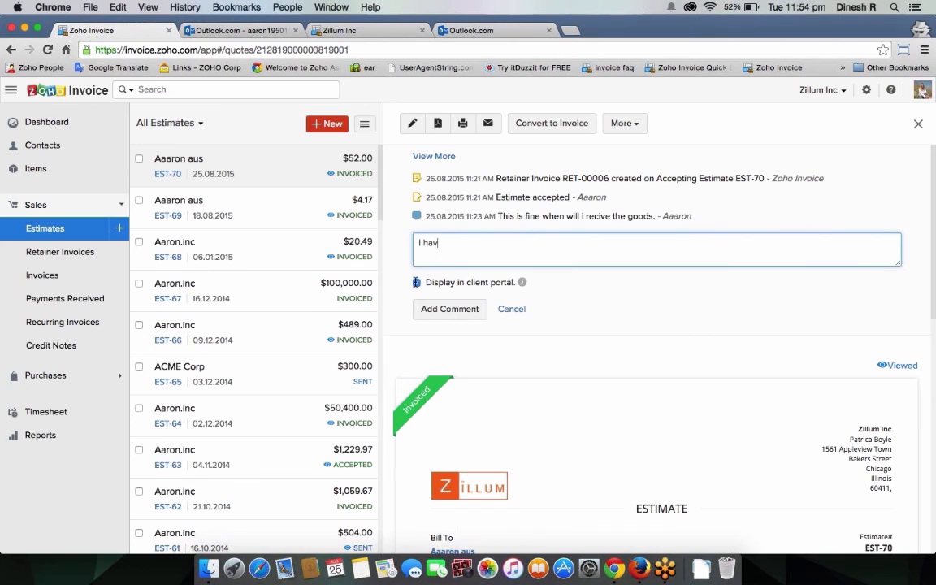
{"action": "type", "text": "e send an INvoice"}
{"action": "key", "text": "BackSpace"}
{"action": "key", "text": "BackSpace"}
{"action": "key", "text": "BackSpace"}
{"action": "key", "text": "BackSpace"}
{"action": "type", "text": "oice please"}
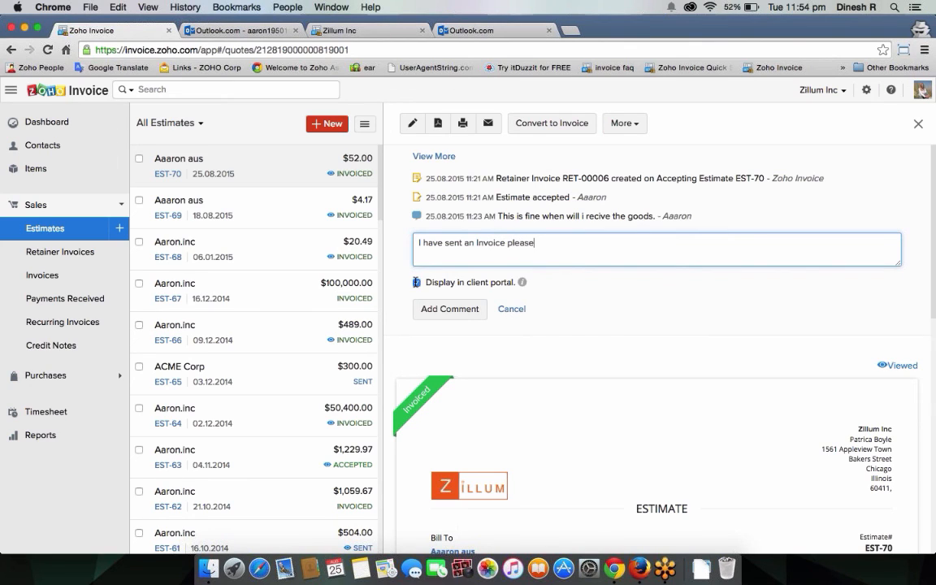
{"action": "type", "text": " check it."}
{"action": "left_click", "coordinate": [450, 315]}
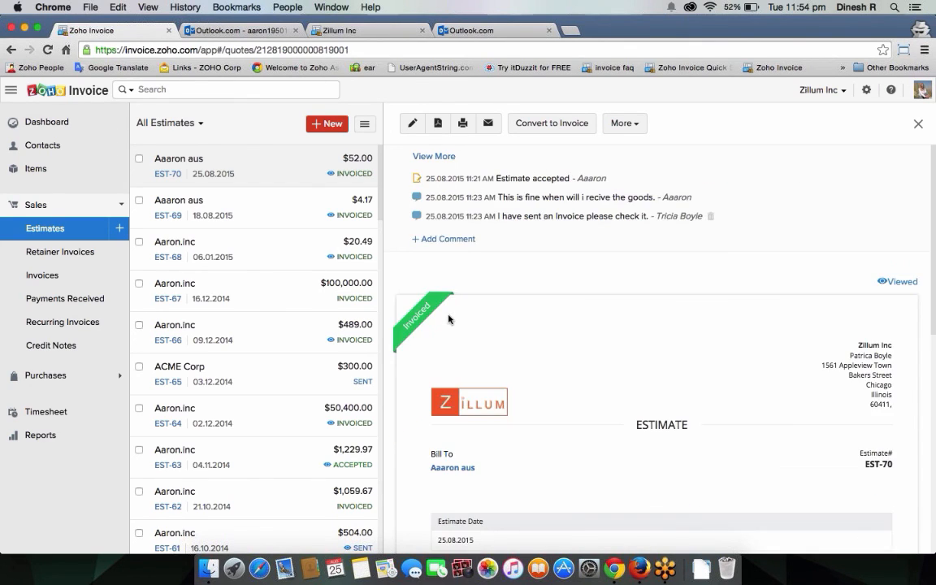
{"action": "left_click", "coordinate": [366, 30]}
{"action": "left_click", "coordinate": [47, 50]}
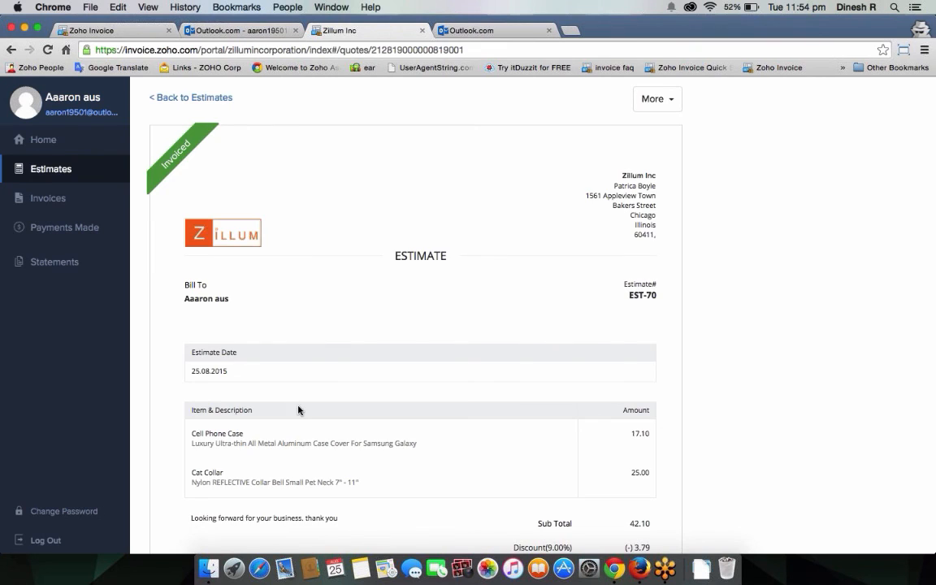
{"action": "scroll", "coordinate": [375, 394], "scroll_direction": "down", "scroll_amount": 5}
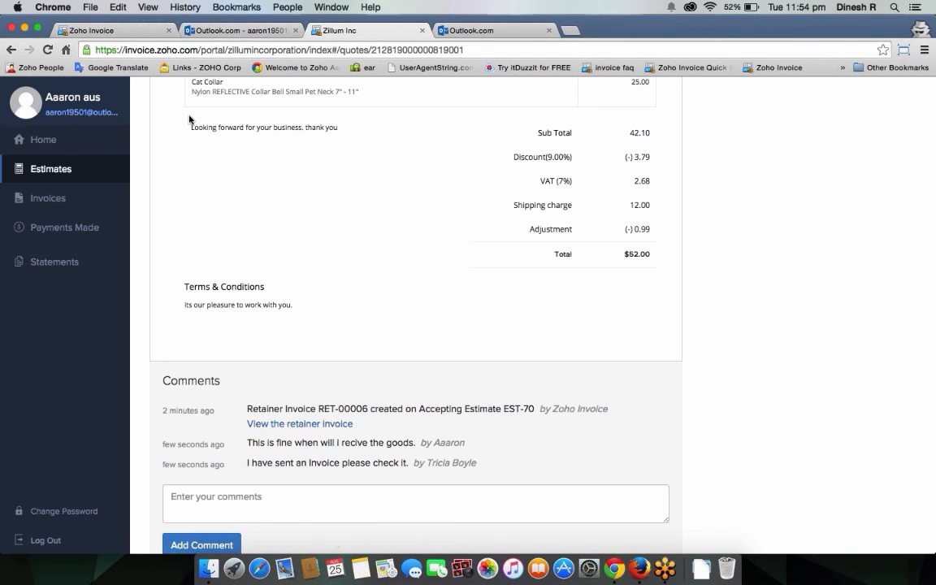
{"action": "left_click", "coordinate": [110, 30]}
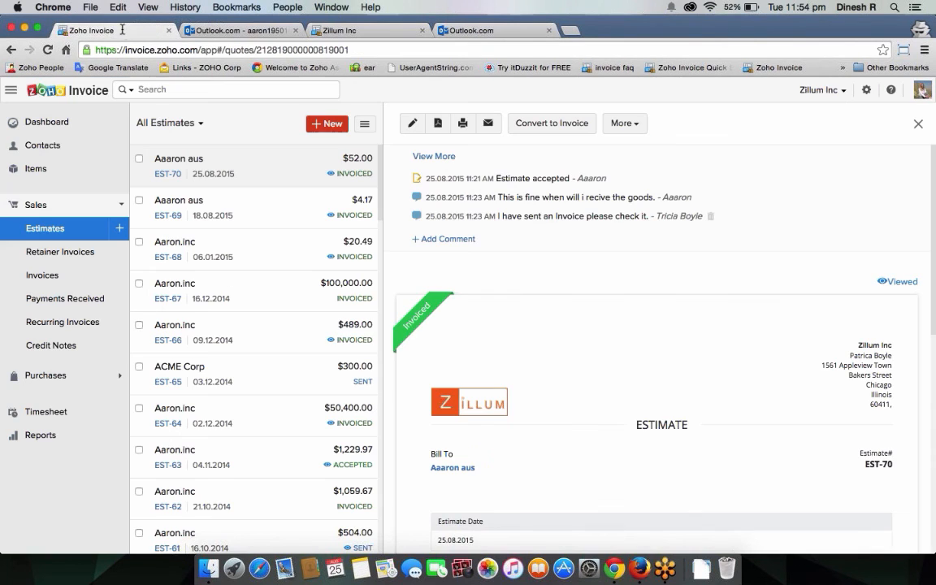
Step: Open the Estimates preferences and highlight 'Automatically convert accepted Estimate to Invoice'
{"action": "left_click", "coordinate": [864, 93]}
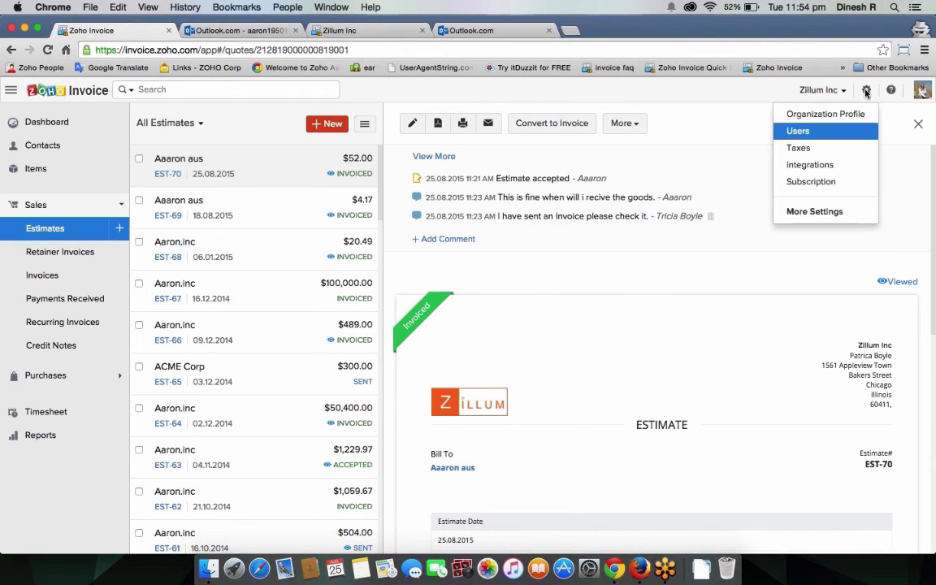
{"action": "left_click", "coordinate": [842, 213]}
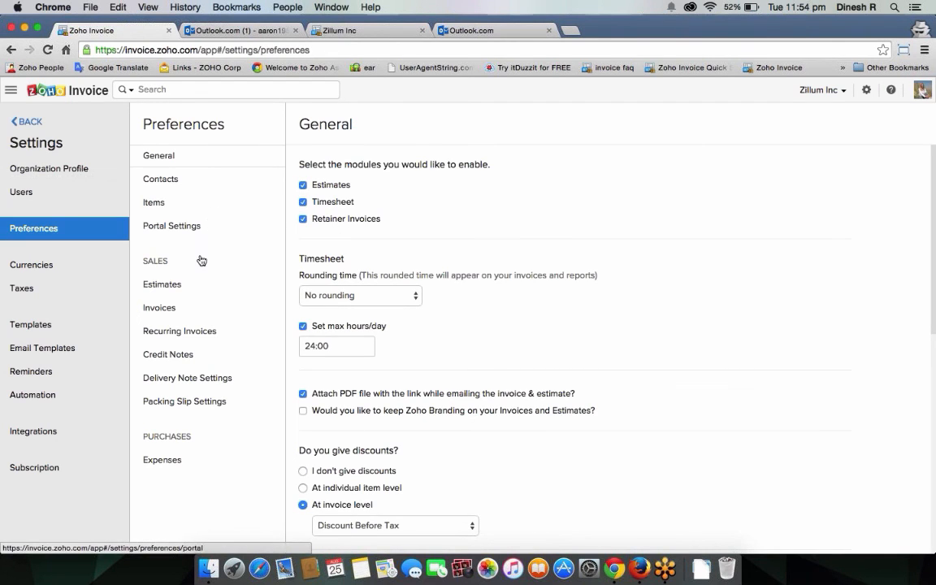
{"action": "left_click", "coordinate": [186, 289]}
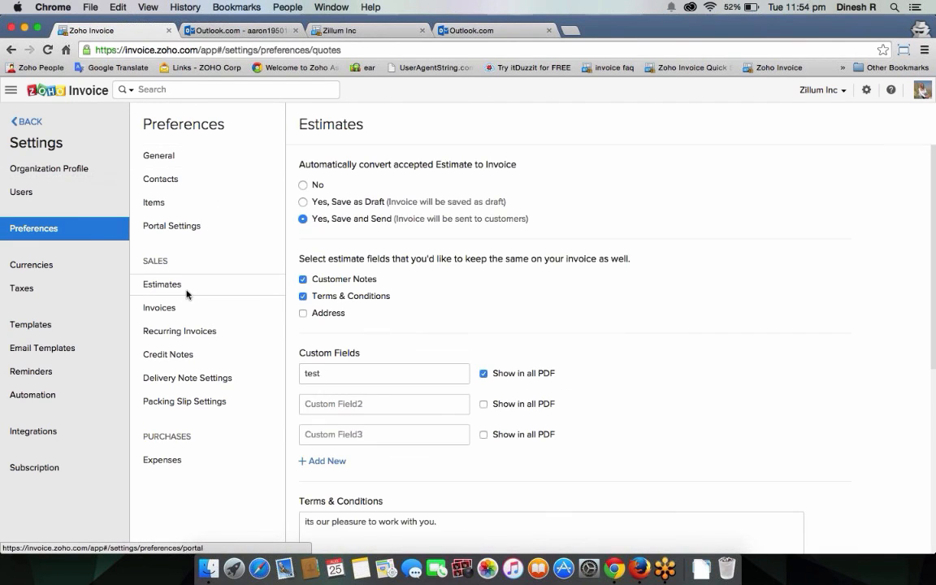
{"action": "left_click_drag", "start_coordinate": [302, 166], "coordinate": [518, 163]}
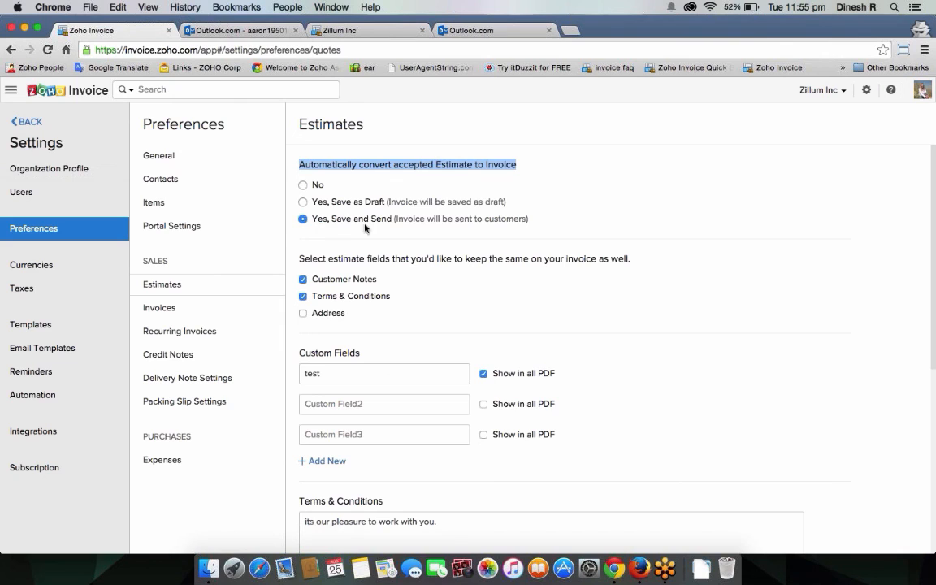
Step: Open invoice INV-00509 from the portal's invoices list
{"action": "left_click", "coordinate": [358, 30]}
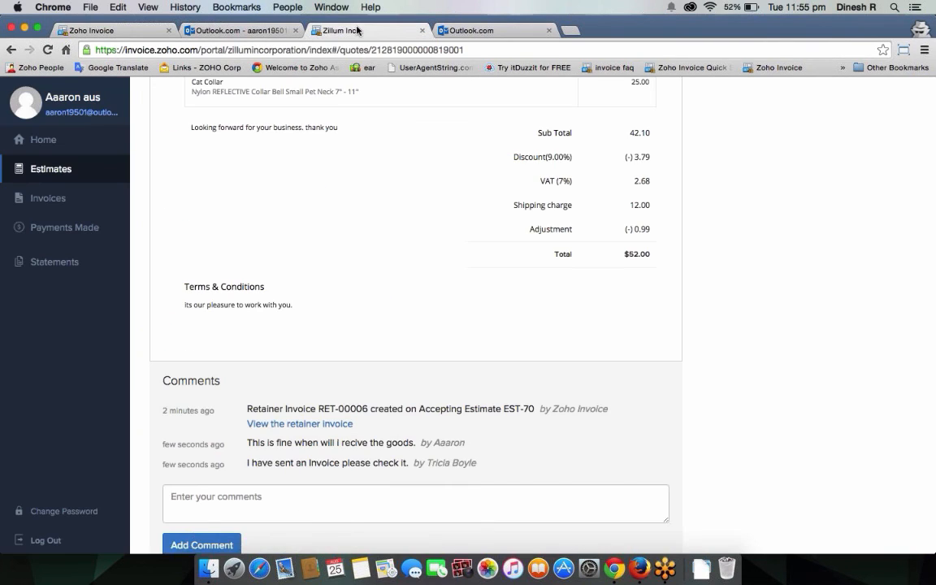
{"action": "left_click", "coordinate": [81, 197]}
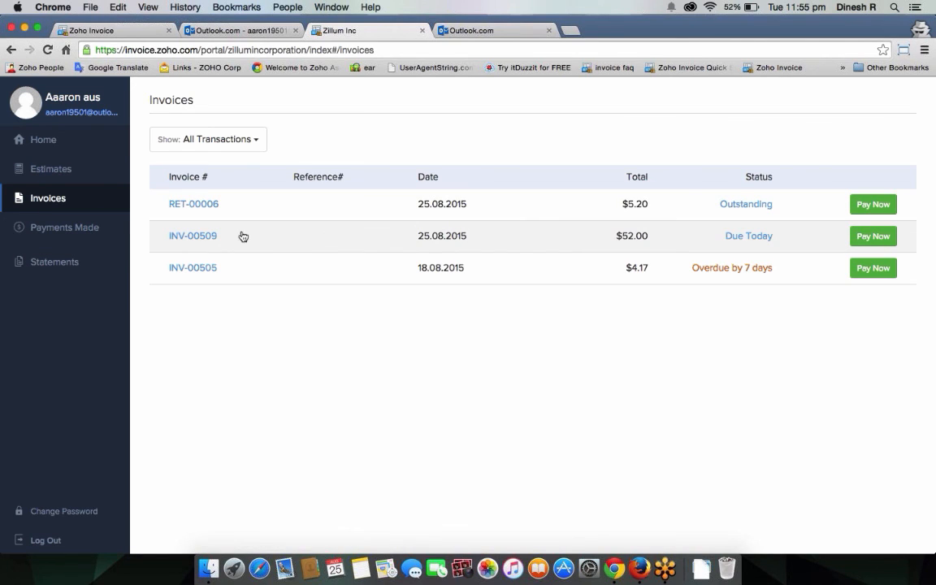
{"action": "left_click", "coordinate": [323, 237]}
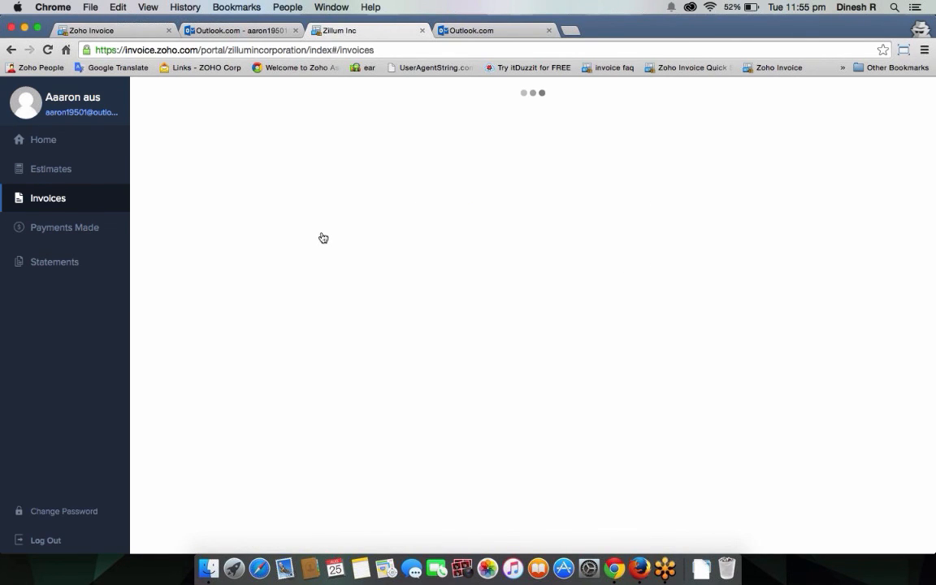
{"action": "scroll", "coordinate": [321, 236], "scroll_direction": "down", "scroll_amount": 5}
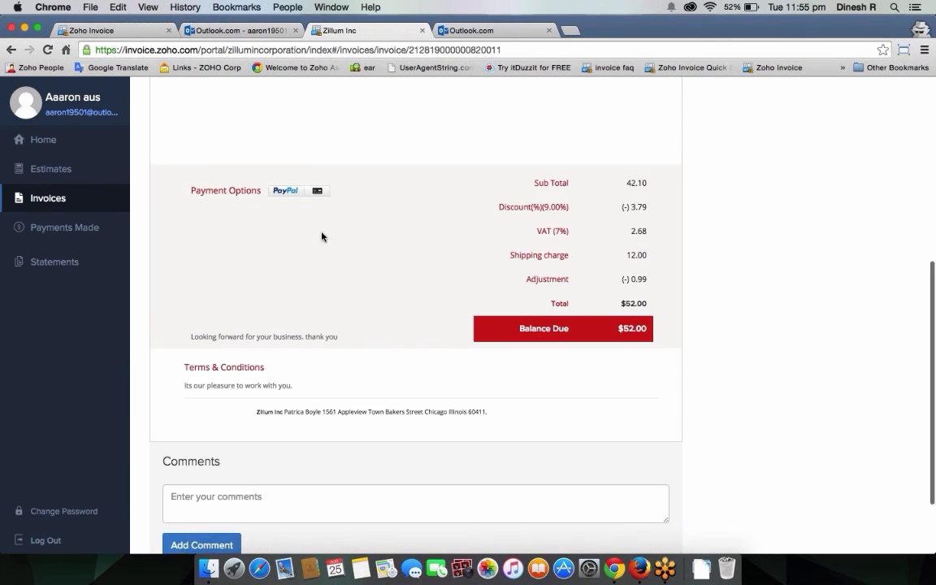
{"action": "scroll", "coordinate": [322, 236], "scroll_direction": "up", "scroll_amount": 5}
{"action": "scroll", "coordinate": [322, 236], "scroll_direction": "up", "scroll_amount": 2}
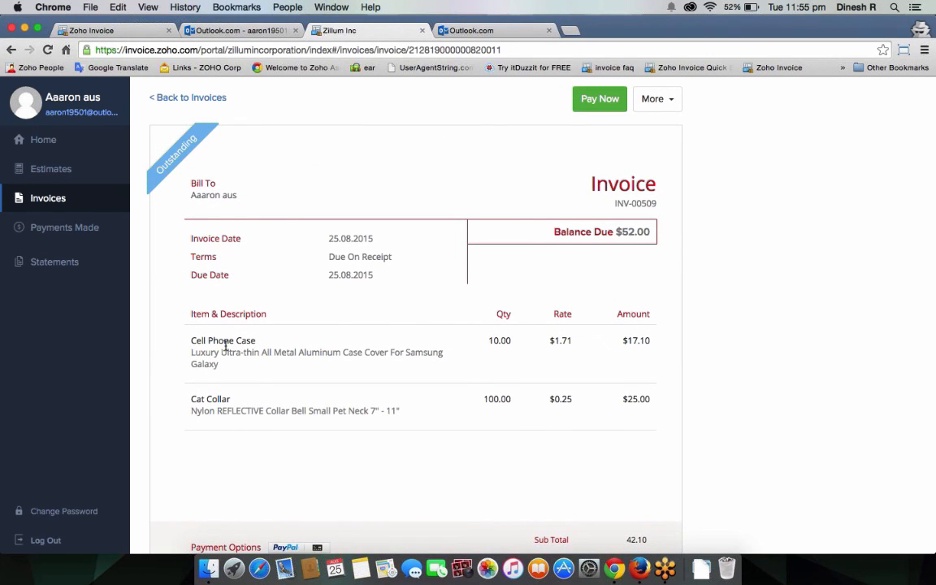
Step: Review the Cell Phone Case item, then check the $52.00 Pay Now options without paying
{"action": "left_click_drag", "start_coordinate": [192, 340], "coordinate": [246, 341]}
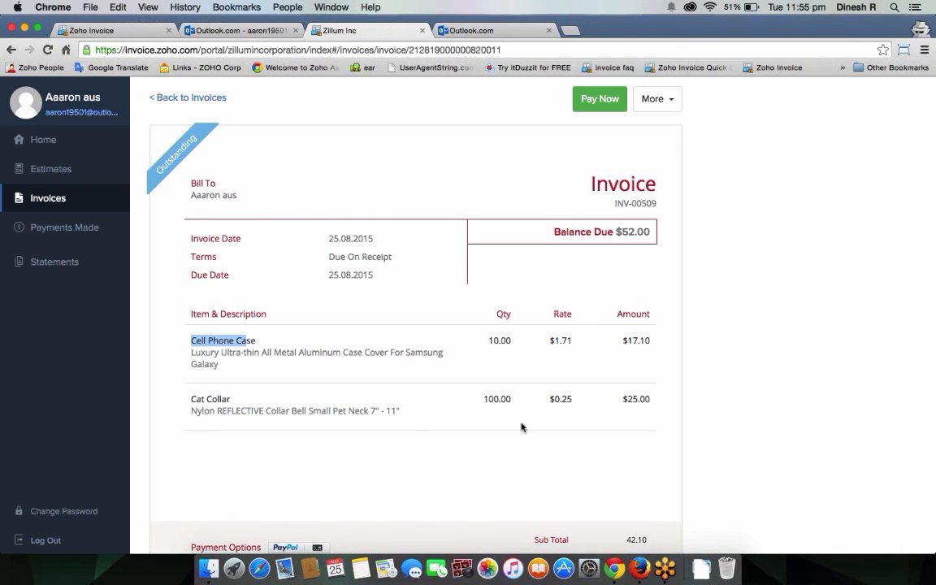
{"action": "scroll", "coordinate": [698, 404], "scroll_direction": "down", "scroll_amount": 5}
{"action": "scroll", "coordinate": [722, 481], "scroll_direction": "up", "scroll_amount": 3}
{"action": "scroll", "coordinate": [722, 481], "scroll_direction": "up", "scroll_amount": 5}
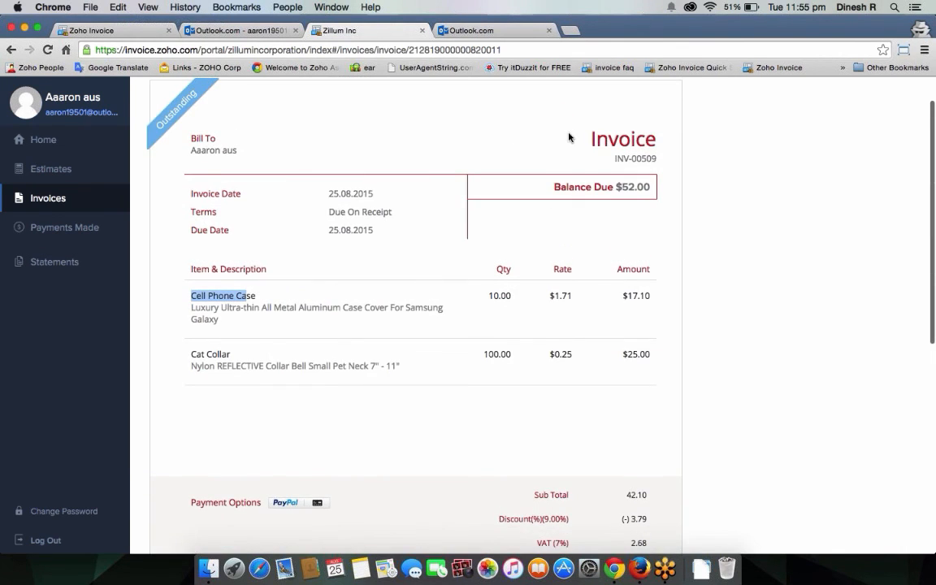
{"action": "left_click", "coordinate": [596, 100]}
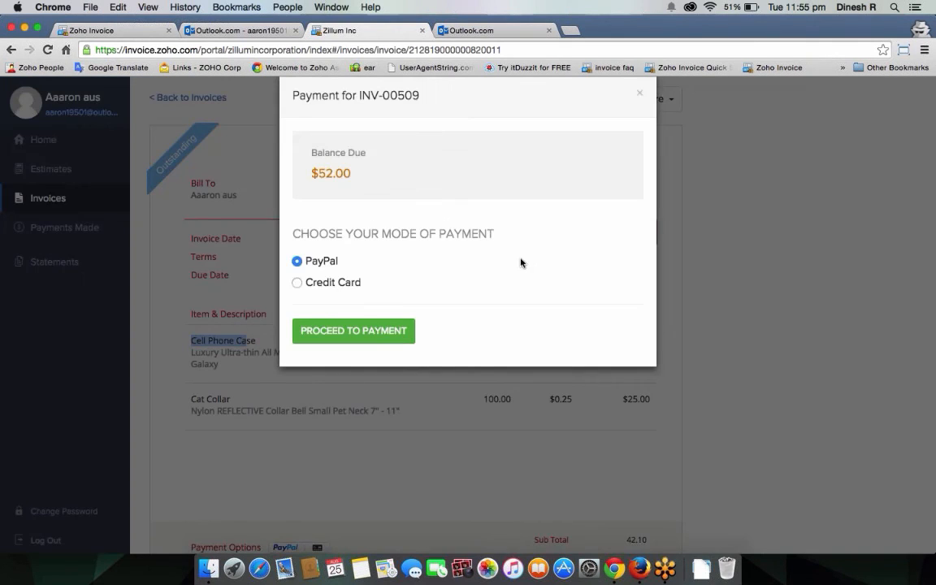
{"action": "left_click", "coordinate": [639, 97]}
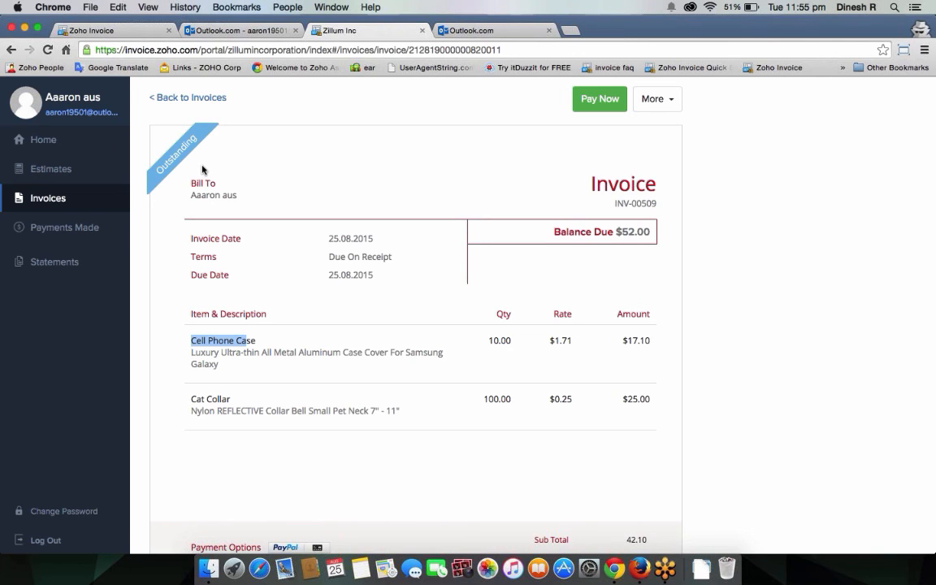
Step: Convert EST-70 into invoice INV-00510 and save it as a $52.00 draft
{"action": "left_click", "coordinate": [91, 32]}
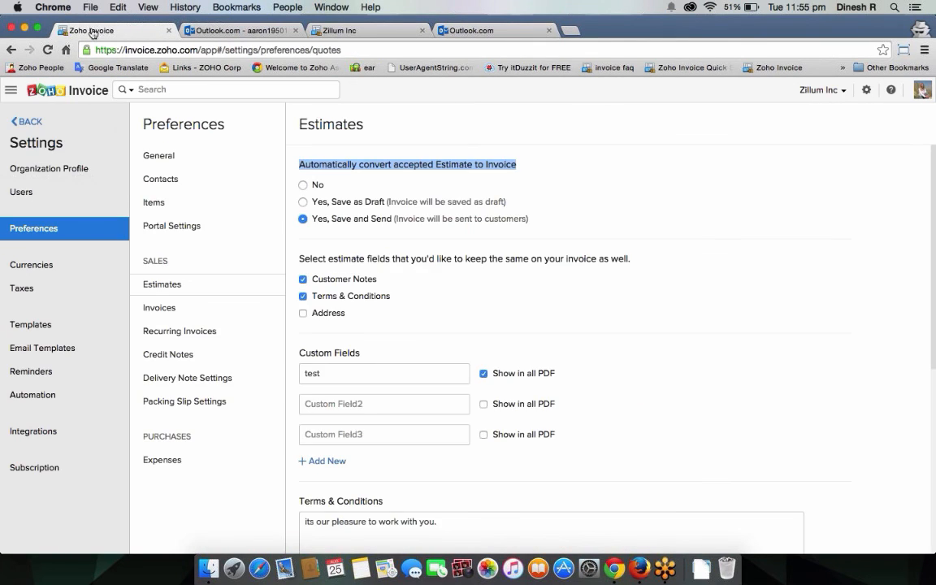
{"action": "left_click", "coordinate": [26, 129]}
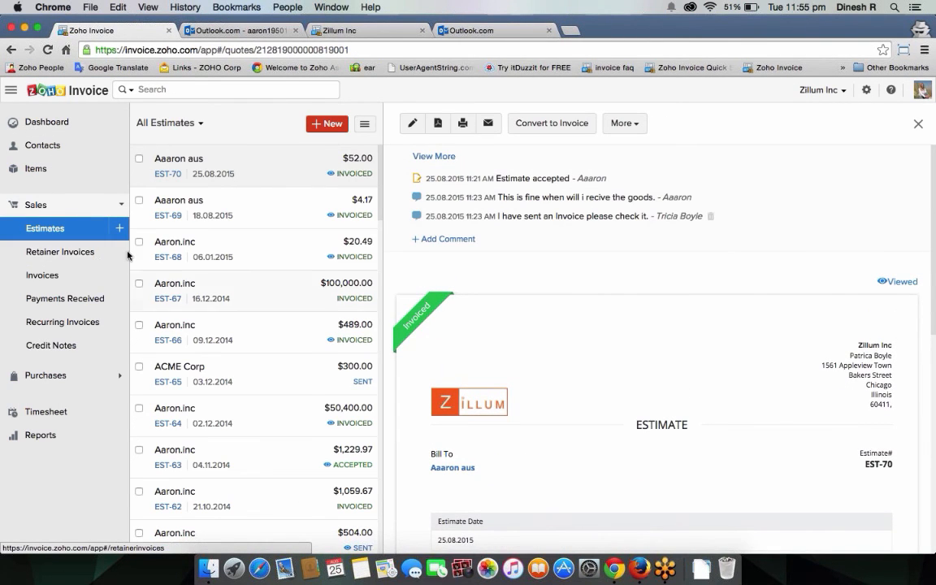
{"action": "left_click", "coordinate": [569, 130]}
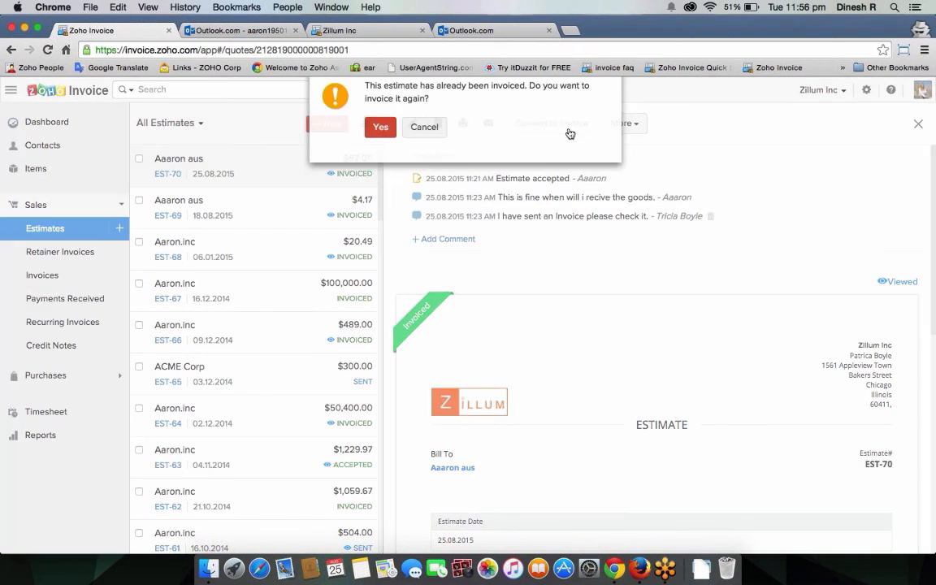
{"action": "left_click", "coordinate": [381, 140]}
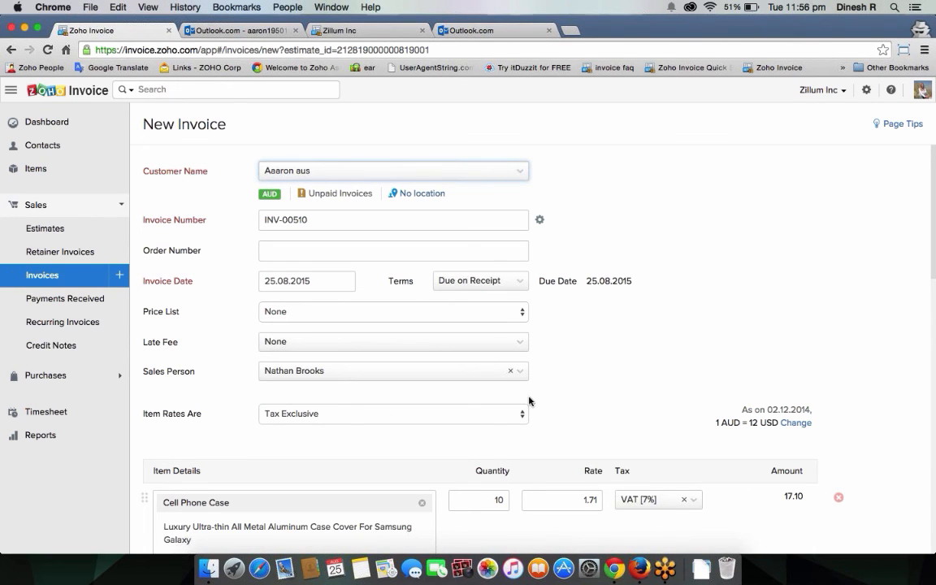
{"action": "scroll", "coordinate": [529, 401], "scroll_direction": "down", "scroll_amount": 10}
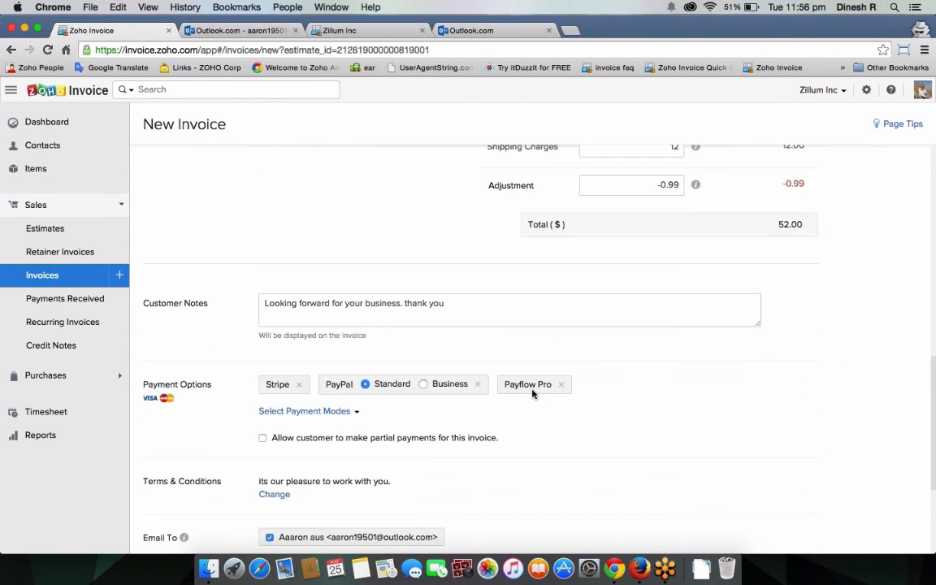
{"action": "scroll", "coordinate": [532, 393], "scroll_direction": "down", "scroll_amount": 2}
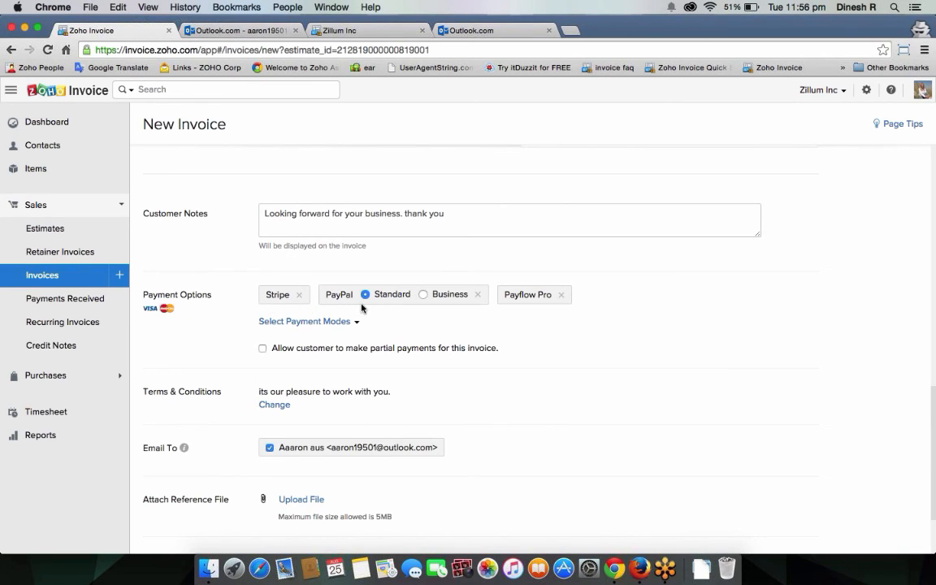
{"action": "scroll", "coordinate": [357, 309], "scroll_direction": "down", "scroll_amount": 2}
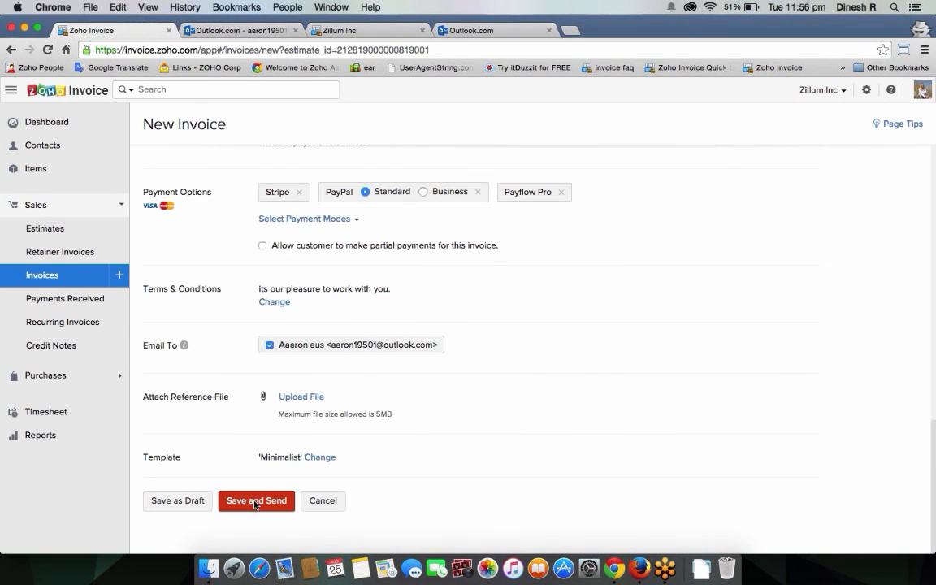
{"action": "left_click", "coordinate": [202, 508]}
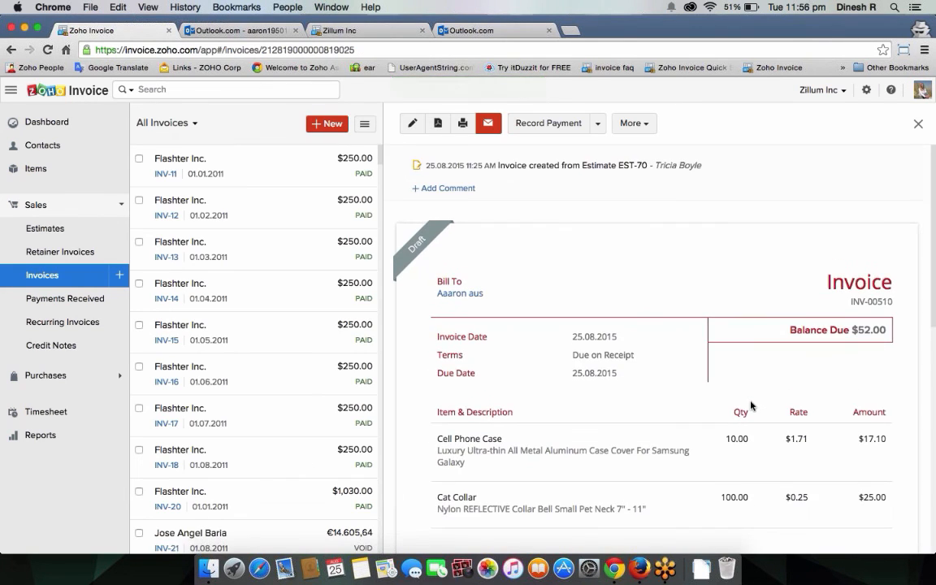
Step: Record a 52 AUD cash payment dated 25.08.2015 on INV-00510, leaving tax deducted off
{"action": "scroll", "coordinate": [751, 405], "scroll_direction": "down", "scroll_amount": 3}
{"action": "scroll", "coordinate": [751, 405], "scroll_direction": "up", "scroll_amount": 3}
{"action": "left_click", "coordinate": [543, 126]}
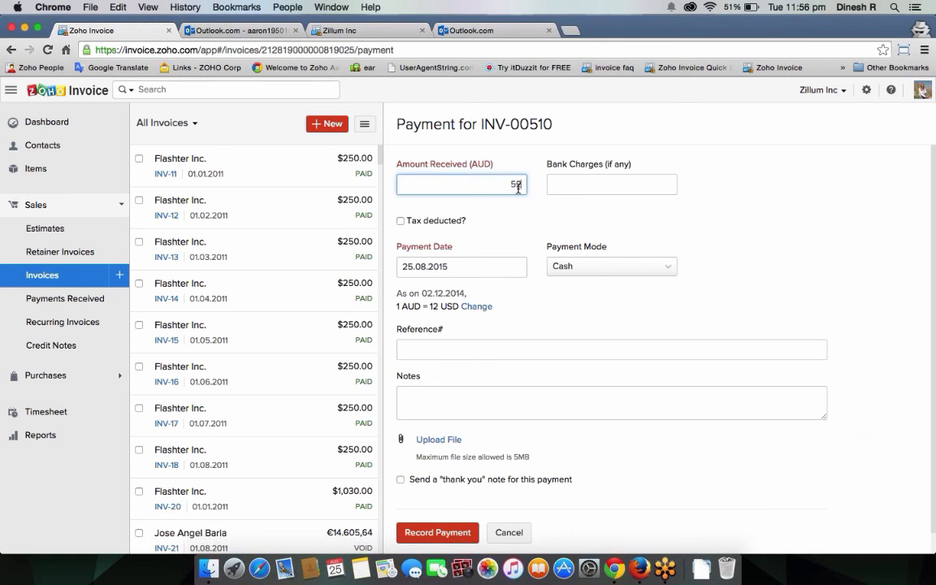
{"action": "left_click", "coordinate": [579, 187]}
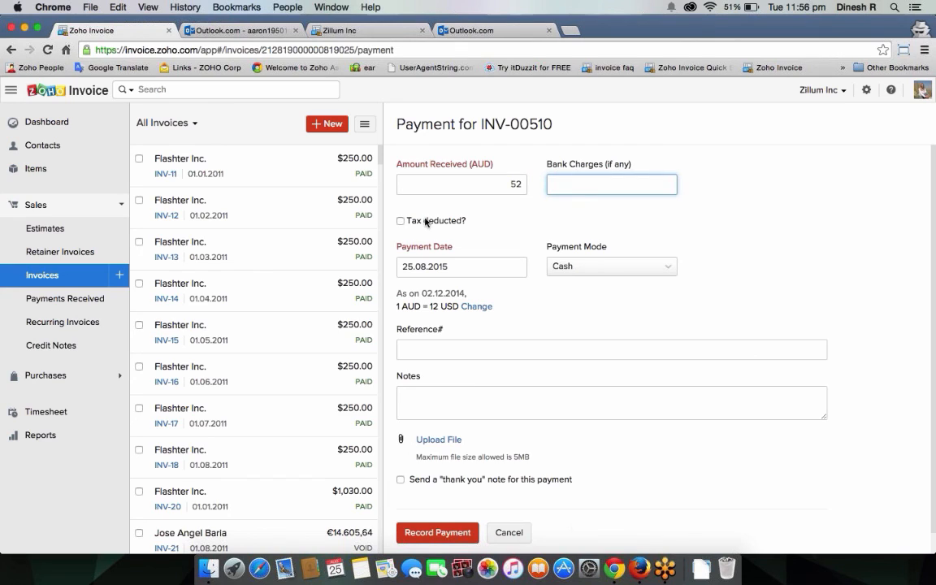
{"action": "left_click", "coordinate": [401, 221]}
{"action": "left_click", "coordinate": [431, 266]}
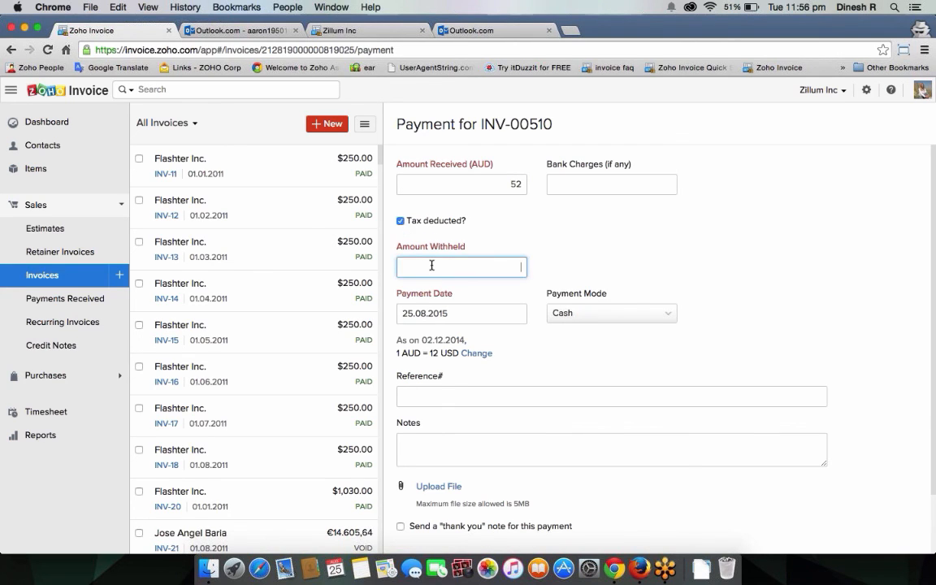
{"action": "left_click", "coordinate": [401, 221]}
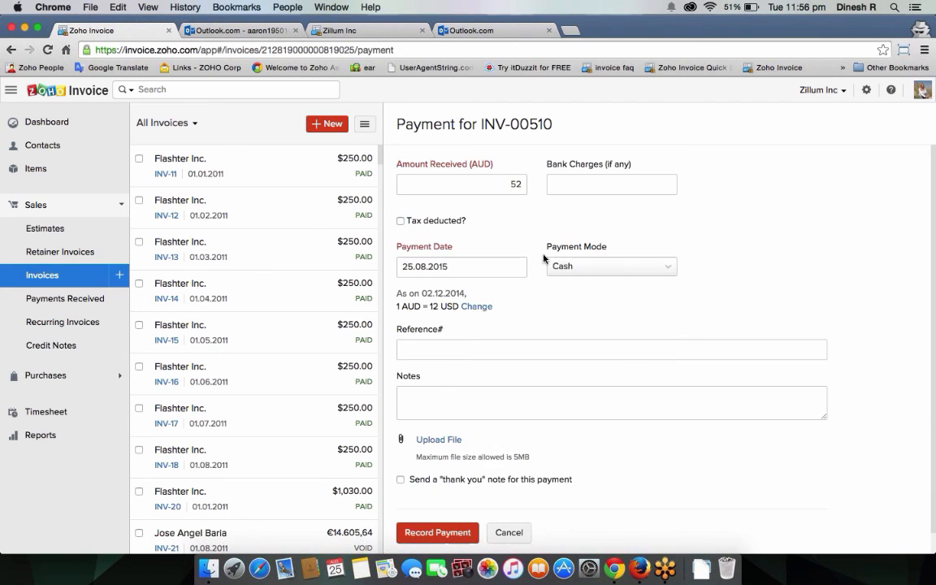
{"action": "left_click", "coordinate": [497, 351]}
{"action": "left_click", "coordinate": [508, 396]}
{"action": "scroll", "coordinate": [536, 430], "scroll_direction": "down", "scroll_amount": 1}
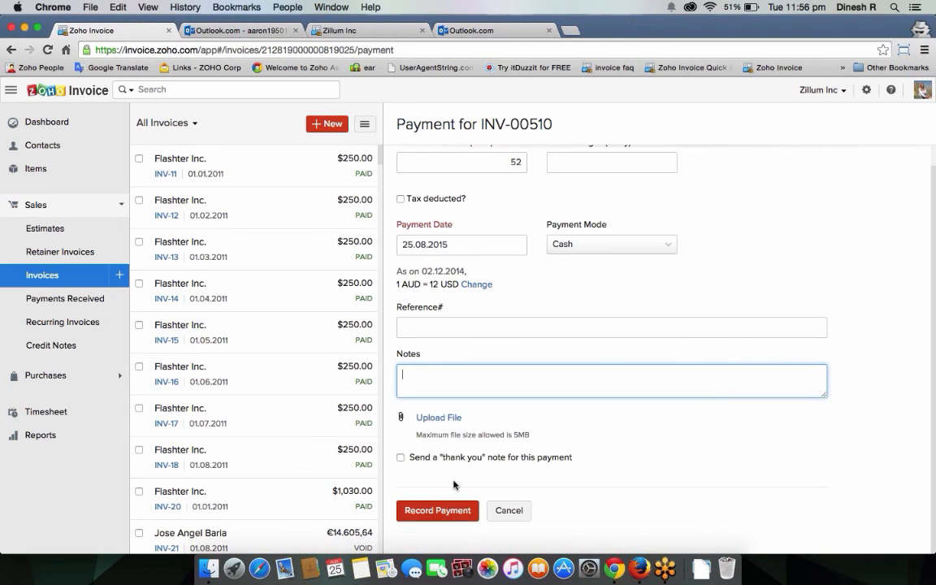
{"action": "left_click", "coordinate": [439, 513]}
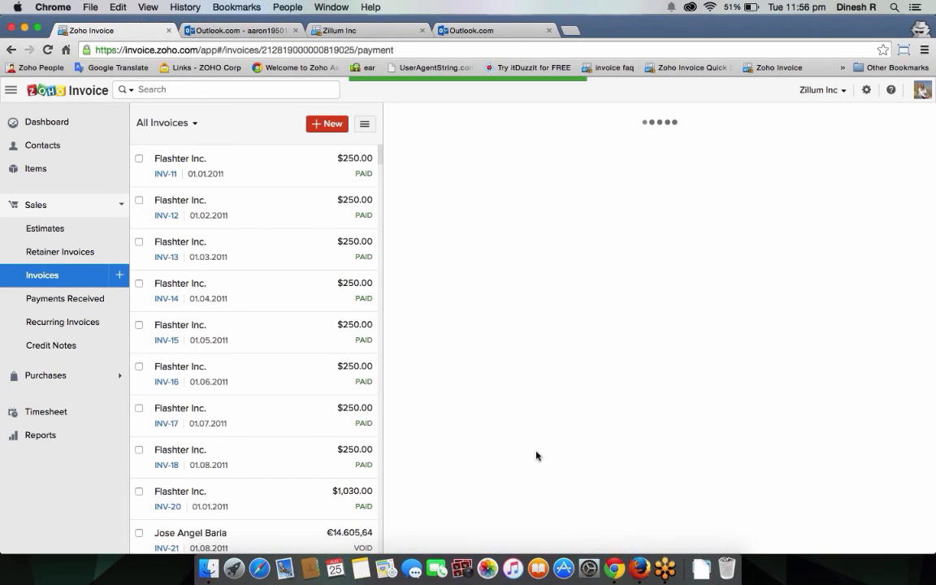
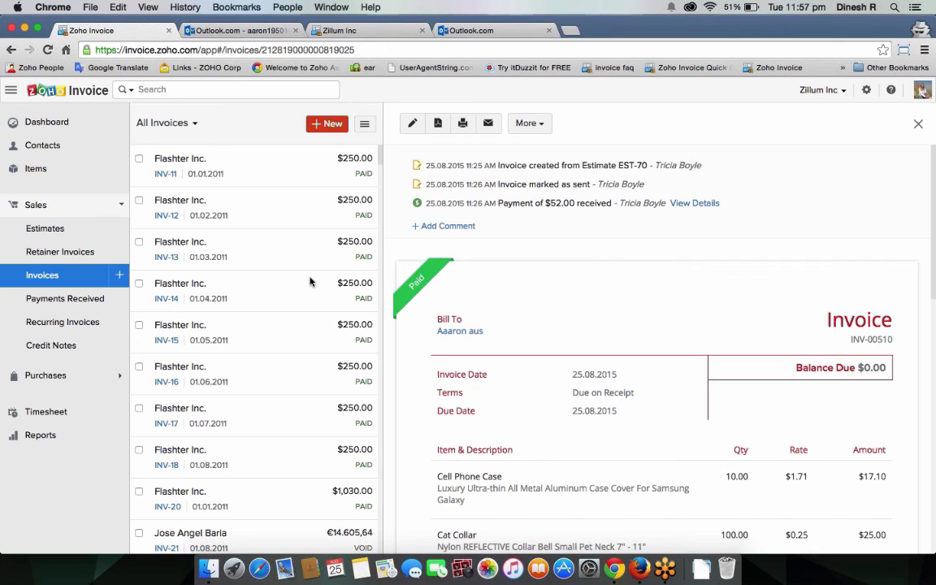
Step: Open new invoice INV-00511 and add three blank rows to its item table
{"action": "left_click", "coordinate": [119, 276]}
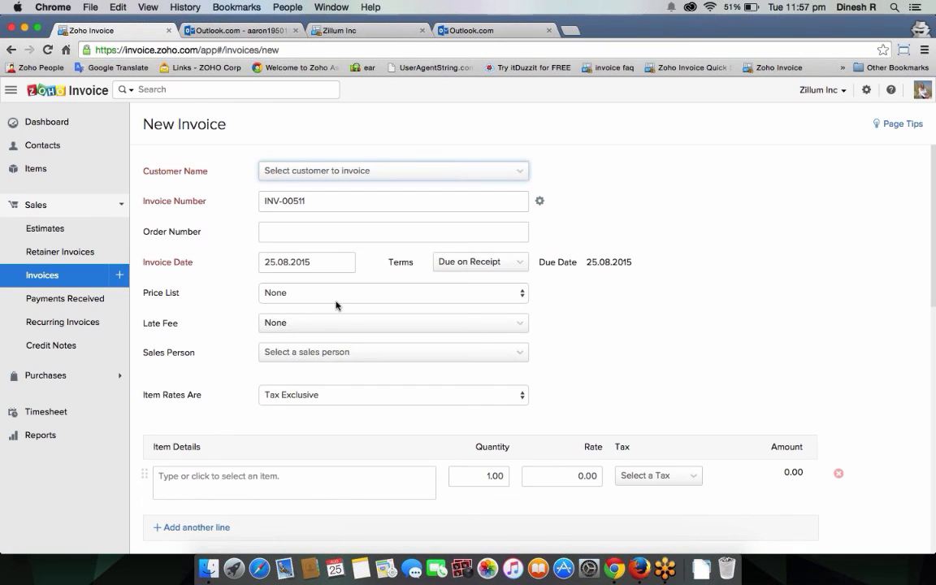
{"action": "scroll", "coordinate": [407, 390], "scroll_direction": "down", "scroll_amount": 3}
{"action": "scroll", "coordinate": [407, 391], "scroll_direction": "up", "scroll_amount": 3}
{"action": "scroll", "coordinate": [319, 465], "scroll_direction": "down", "scroll_amount": 5}
{"action": "scroll", "coordinate": [240, 330], "scroll_direction": "up", "scroll_amount": 2}
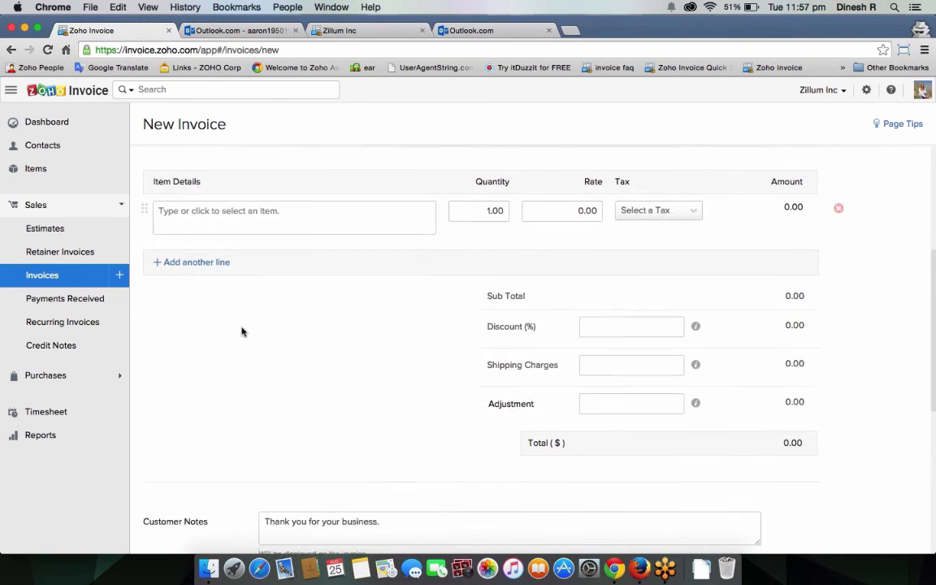
{"action": "left_click", "coordinate": [202, 280]}
{"action": "left_click", "coordinate": [204, 325]}
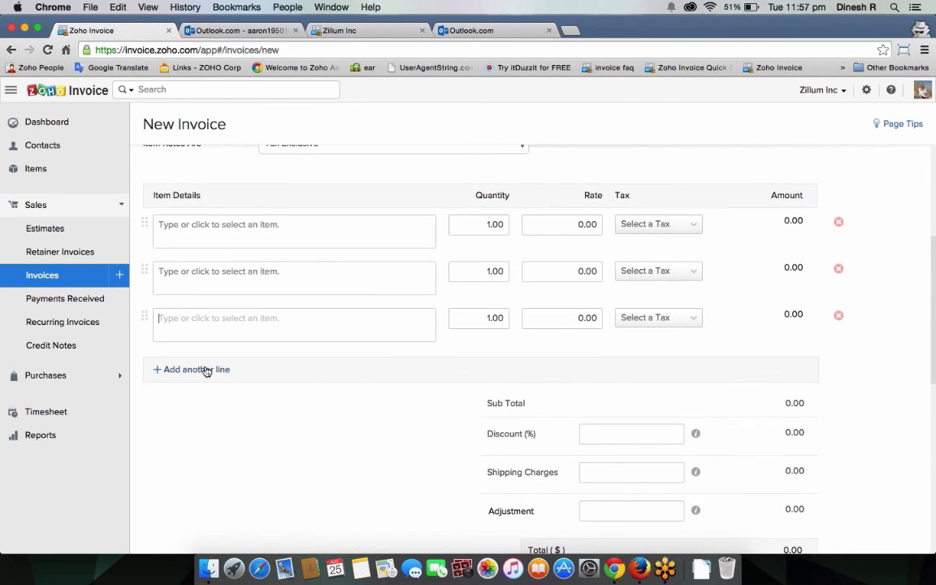
{"action": "left_click", "coordinate": [204, 367]}
{"action": "scroll", "coordinate": [338, 376], "scroll_direction": "down", "scroll_amount": 6}
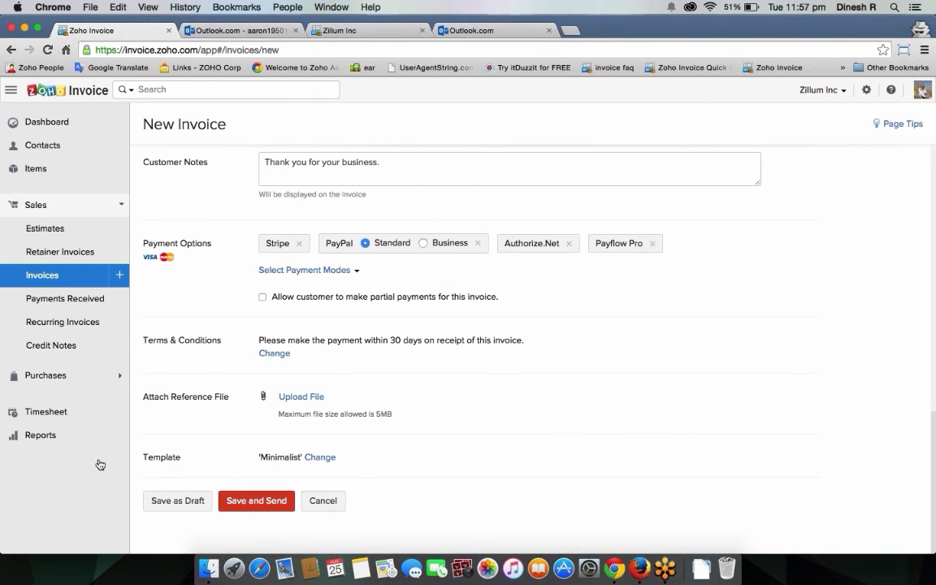
Step: Discard the unsaved invoice and open the Bowman Furnitures payment receipt
{"action": "left_click", "coordinate": [68, 304]}
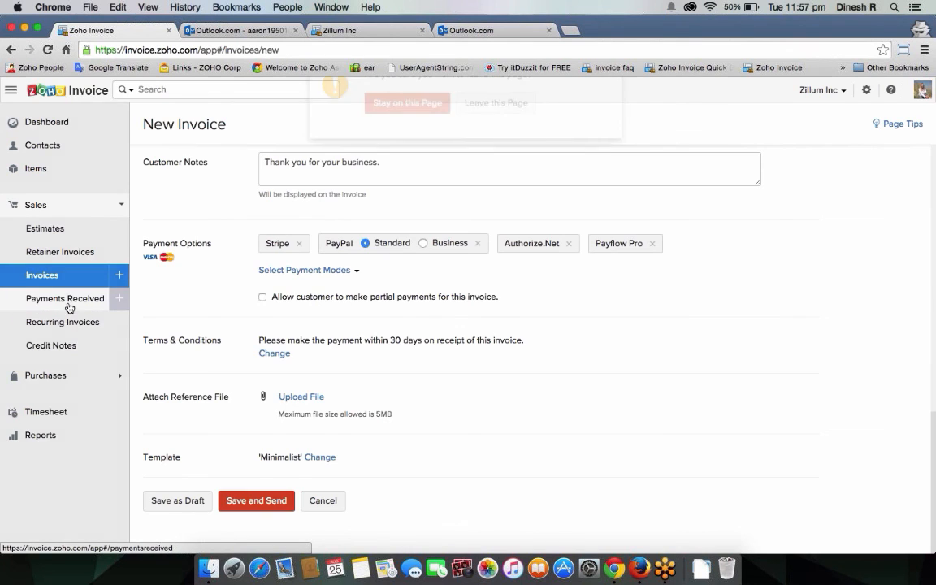
{"action": "left_click", "coordinate": [496, 124]}
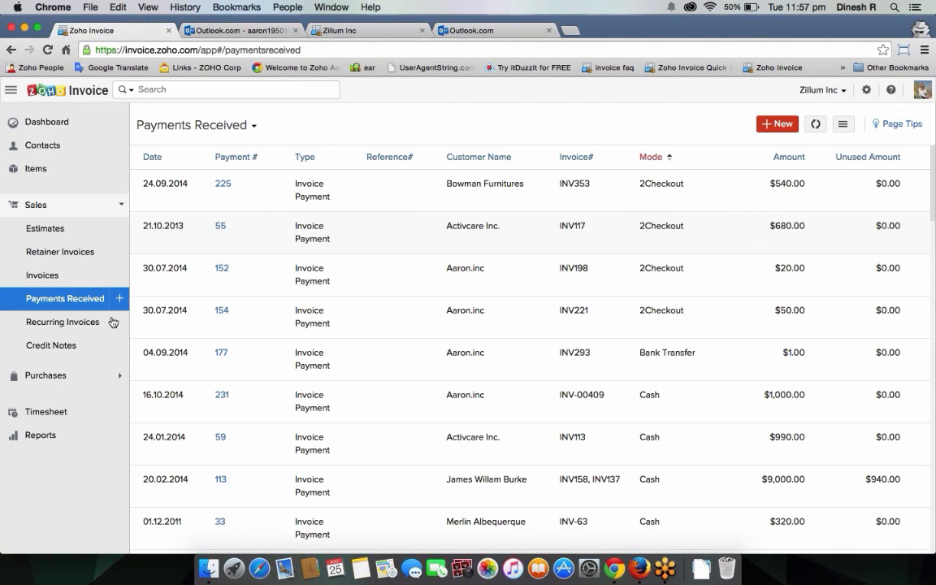
{"action": "left_click", "coordinate": [400, 183]}
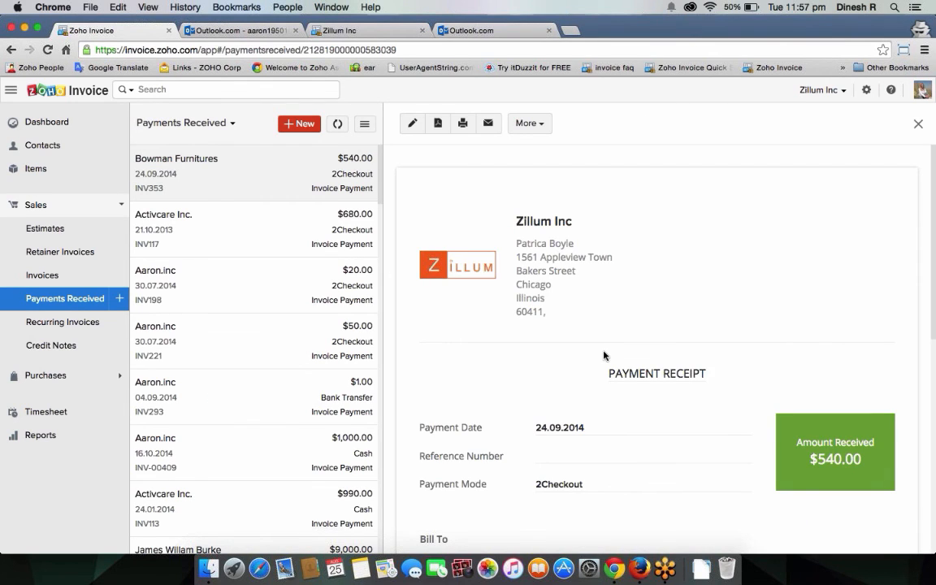
{"action": "scroll", "coordinate": [604, 355], "scroll_direction": "down", "scroll_amount": 5}
{"action": "scroll", "coordinate": [604, 355], "scroll_direction": "up", "scroll_amount": 4}
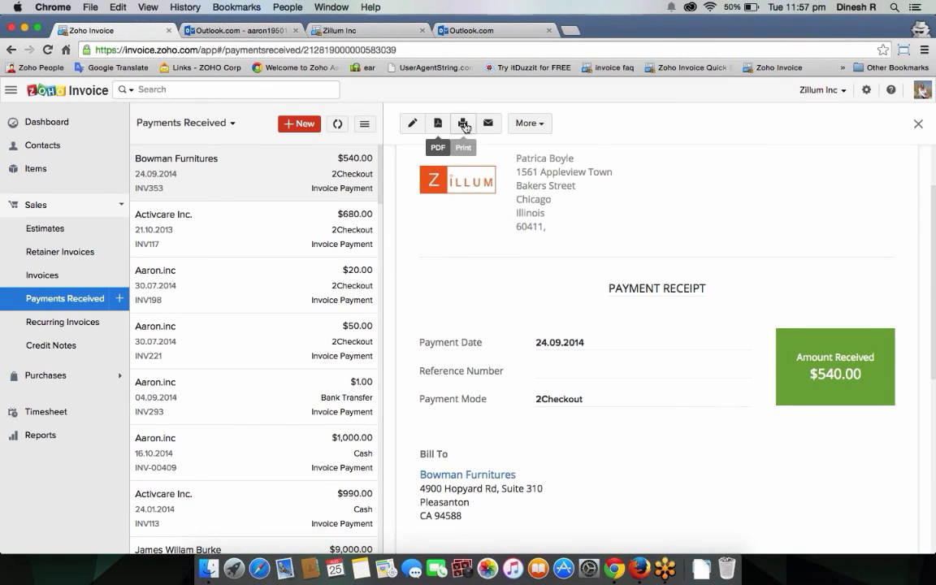
Step: Glance at the payment's More actions, then go to Recurring Invoices
{"action": "left_click", "coordinate": [527, 126]}
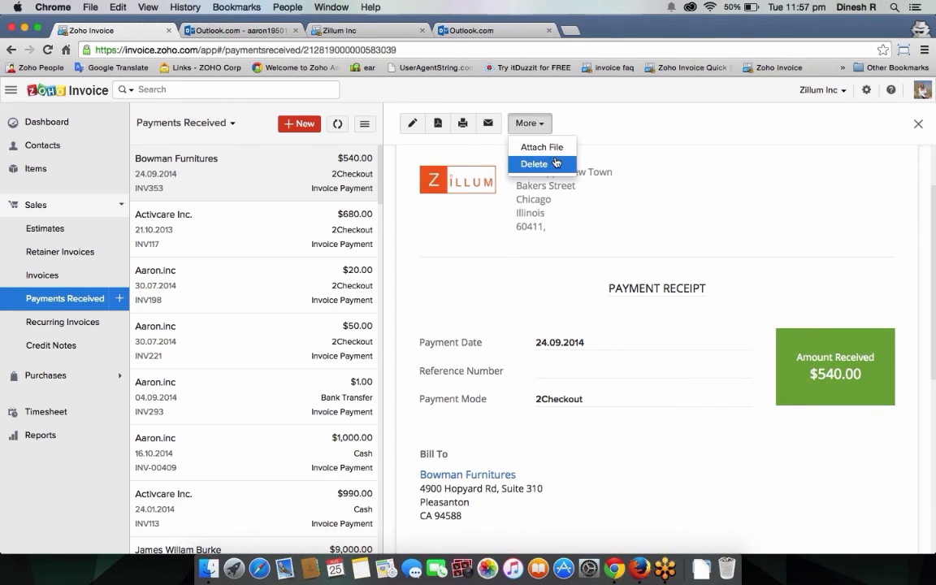
{"action": "left_click", "coordinate": [600, 143]}
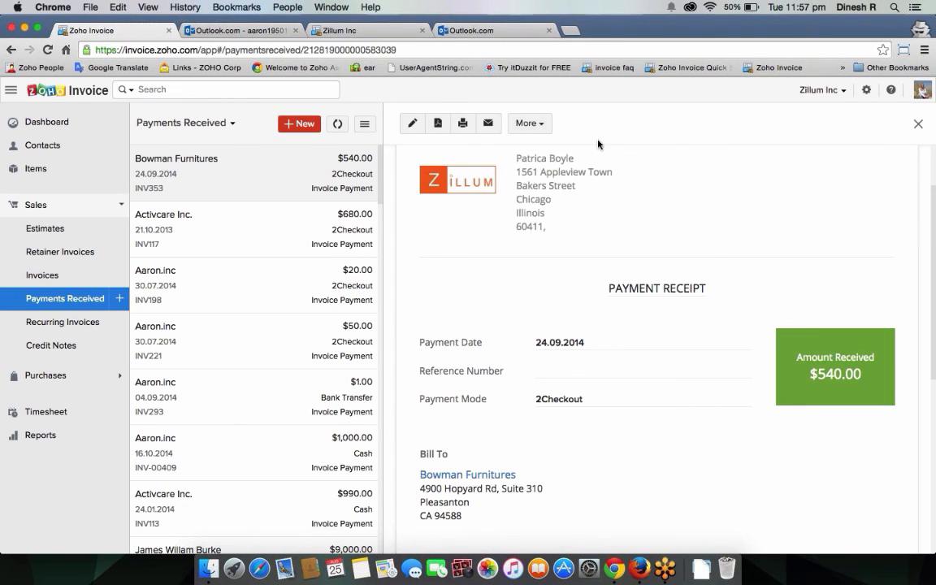
{"action": "left_click", "coordinate": [88, 328]}
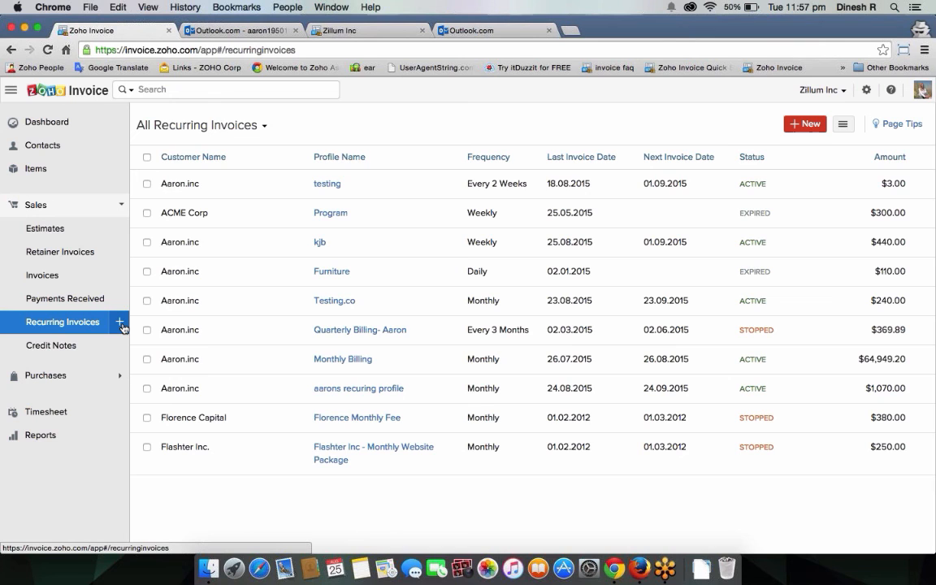
Step: Start a recurring invoice repeating every Month, then expand Purchases in the sidebar
{"action": "left_click", "coordinate": [121, 324]}
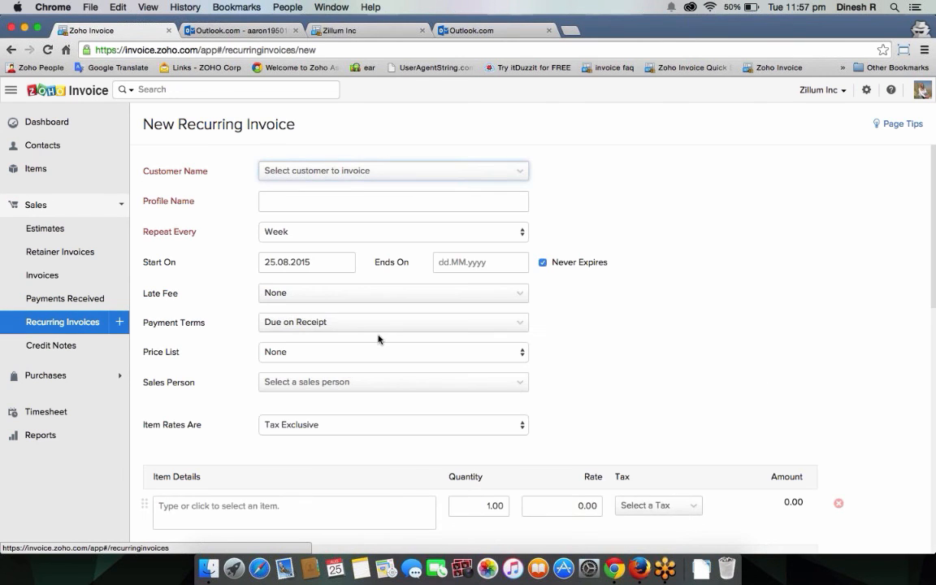
{"action": "scroll", "coordinate": [378, 338], "scroll_direction": "down", "scroll_amount": 5}
{"action": "scroll", "coordinate": [380, 336], "scroll_direction": "up", "scroll_amount": 5}
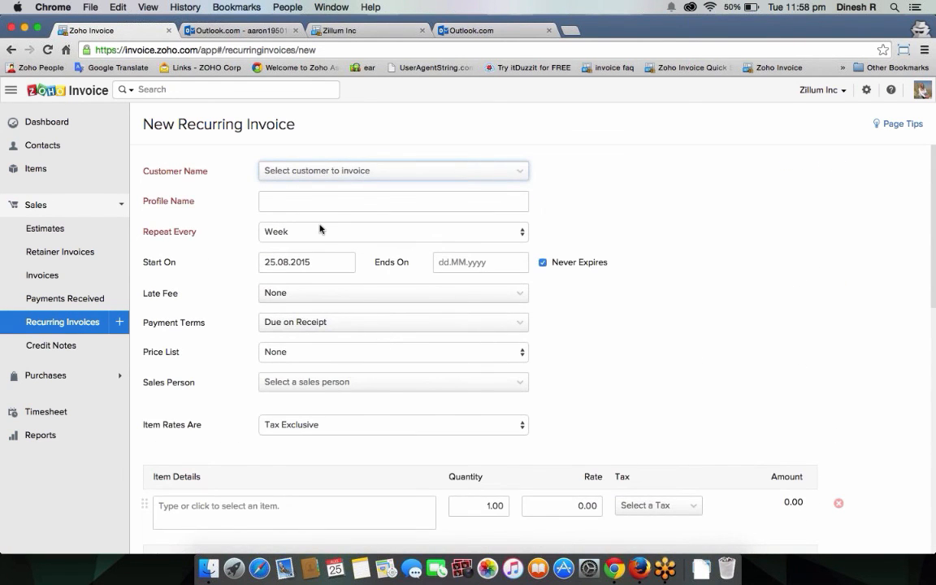
{"action": "left_click", "coordinate": [321, 230]}
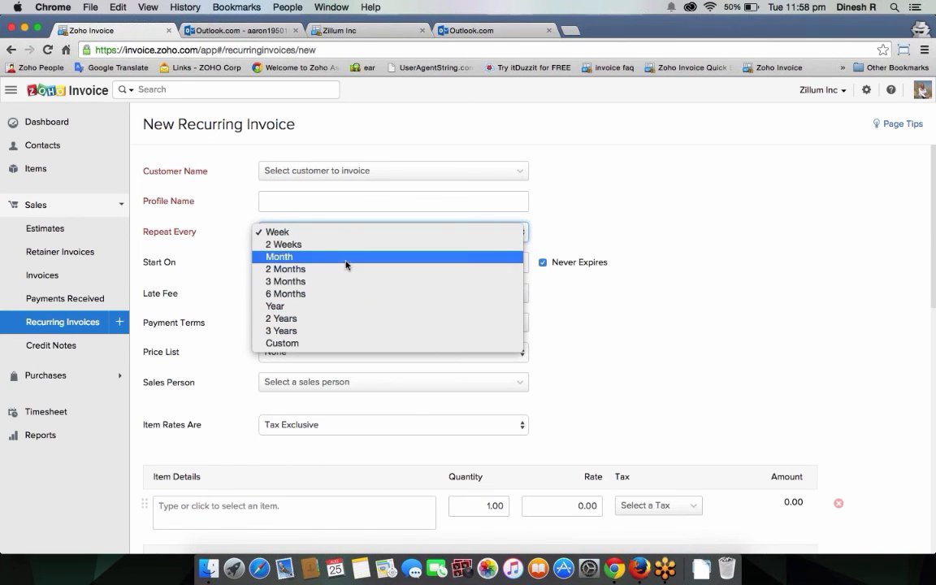
{"action": "left_click", "coordinate": [347, 258]}
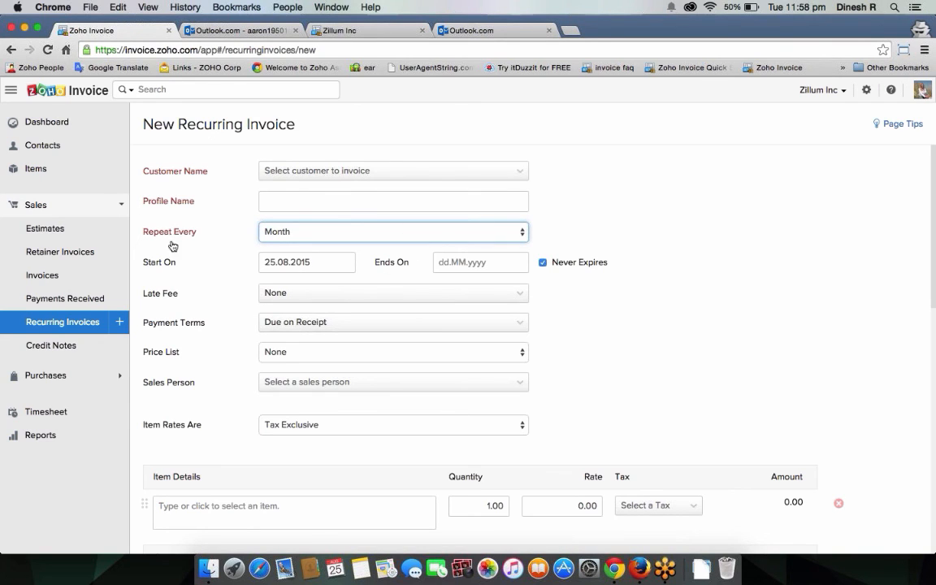
{"action": "left_click", "coordinate": [52, 206]}
{"action": "left_click", "coordinate": [69, 234]}
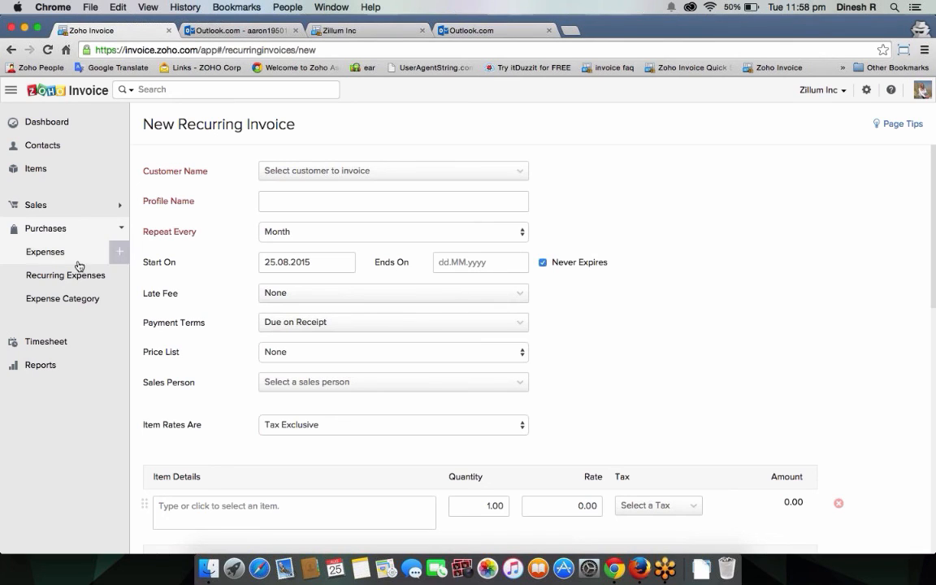
Step: Leave the recurring draft for All Expenses and open the 25.08.2015 $20.00 Marketing expense
{"action": "left_click", "coordinate": [61, 257]}
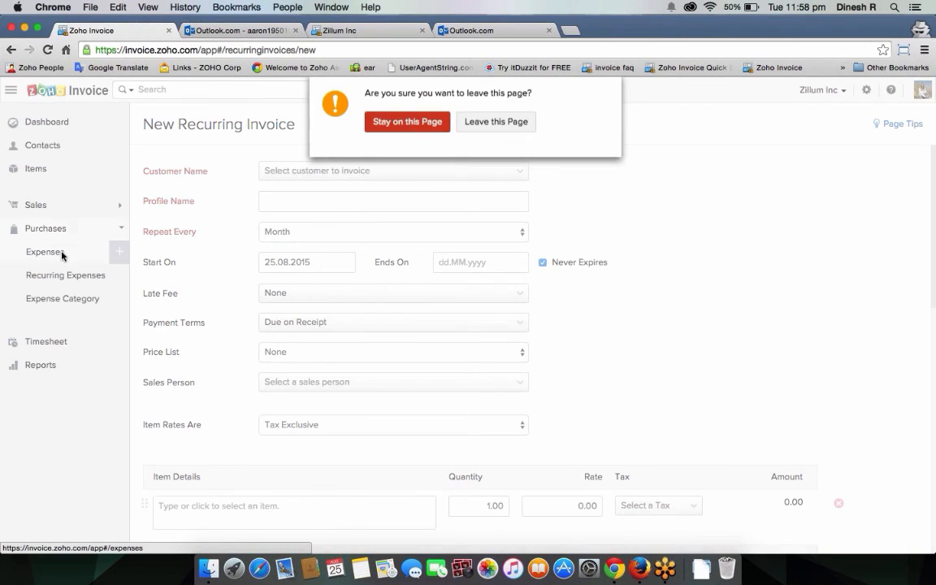
{"action": "left_click", "coordinate": [495, 121]}
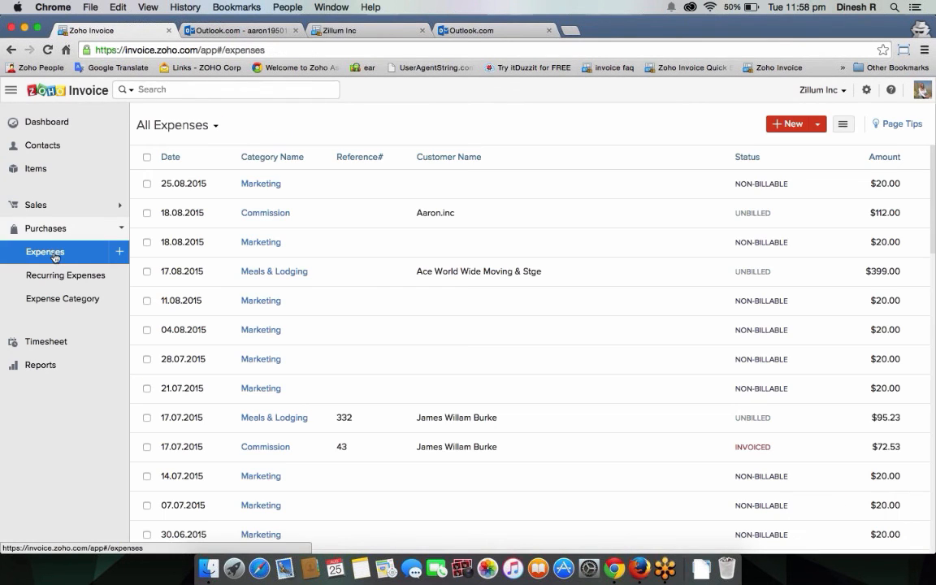
{"action": "scroll", "coordinate": [314, 222], "scroll_direction": "down", "scroll_amount": 5}
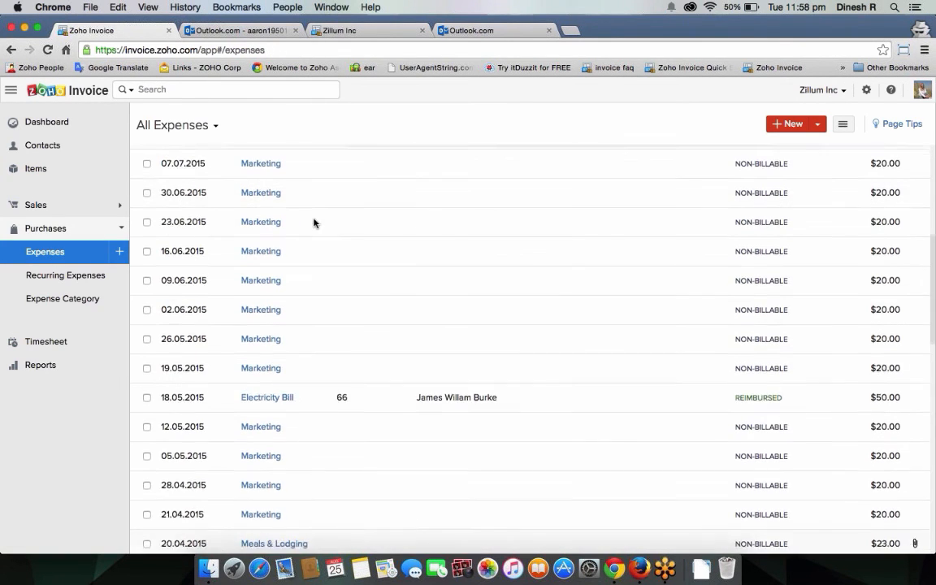
{"action": "scroll", "coordinate": [305, 162], "scroll_direction": "up", "scroll_amount": 5}
{"action": "left_click", "coordinate": [370, 184]}
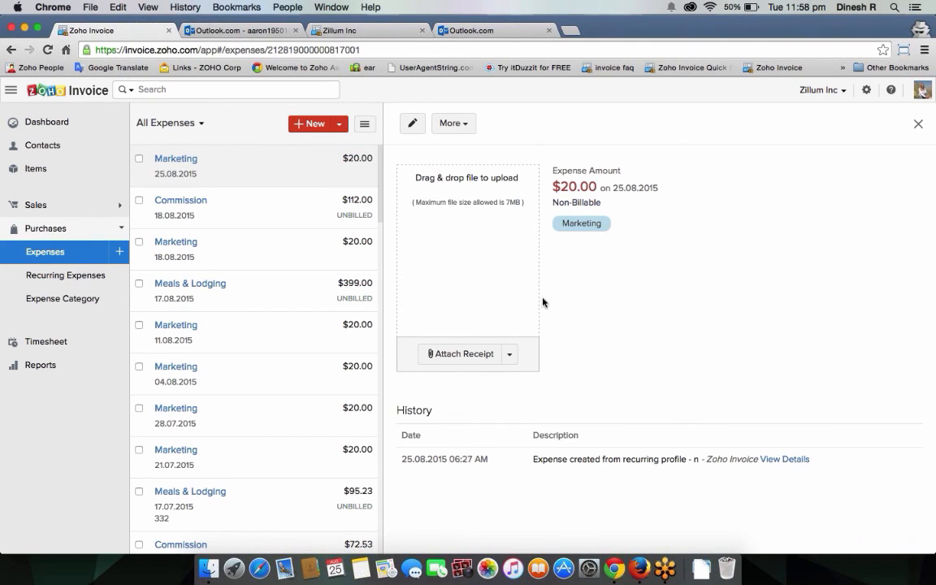
Step: Start a new expense under a newly created Shipping category
{"action": "left_click", "coordinate": [309, 123]}
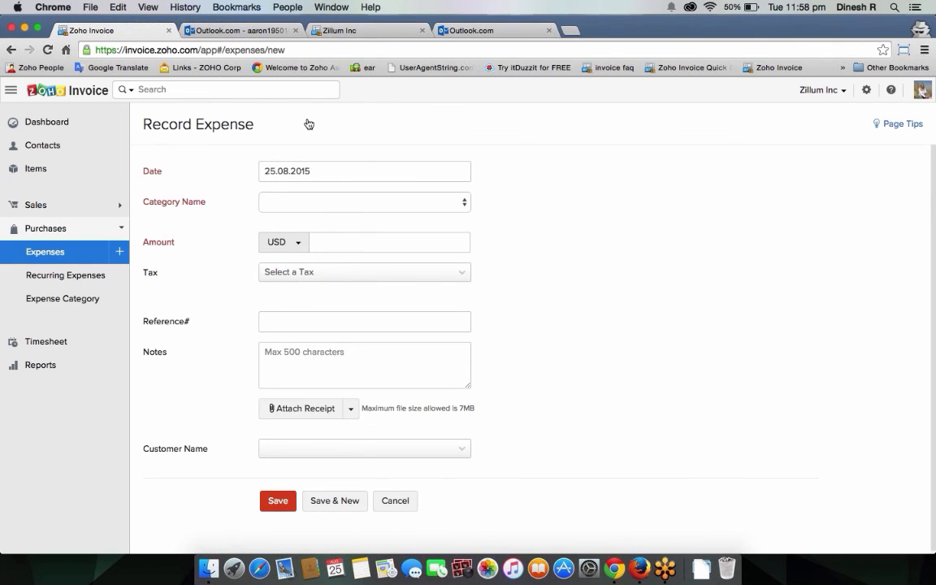
{"action": "left_click", "coordinate": [352, 205]}
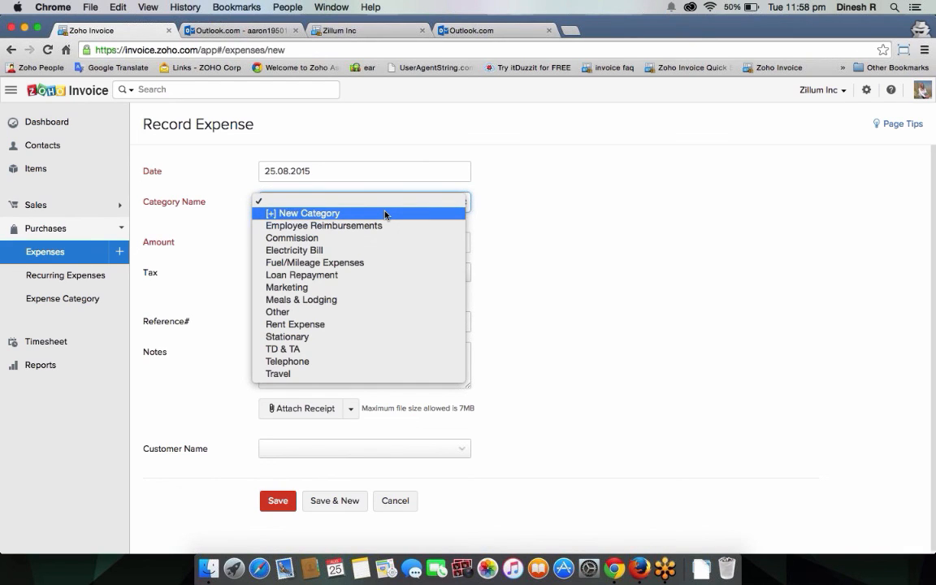
{"action": "left_click", "coordinate": [385, 213]}
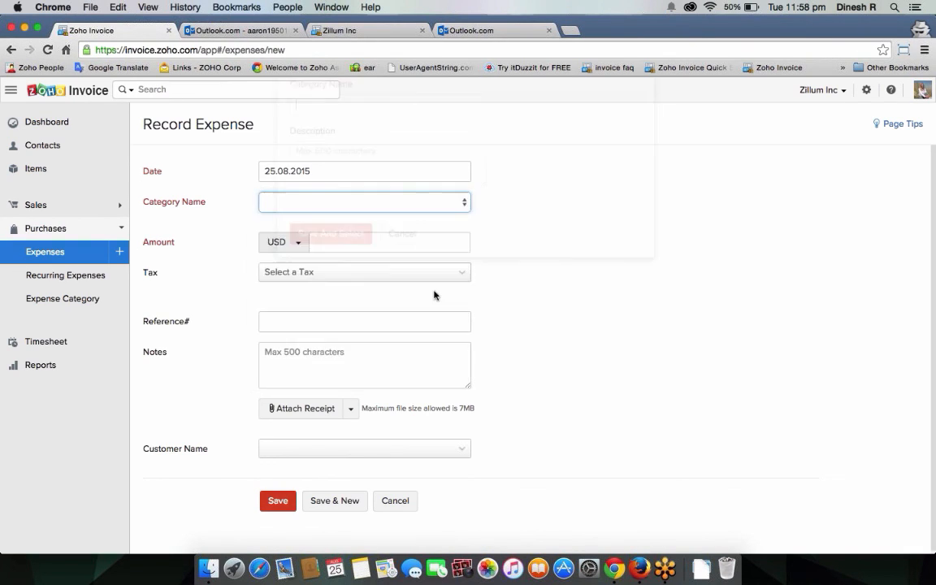
{"action": "type", "text": "Shipping"}
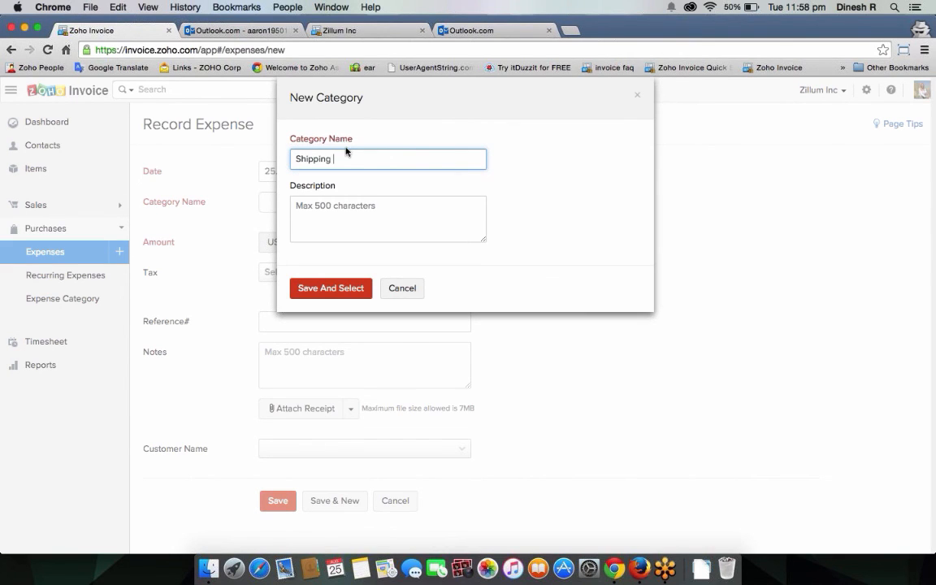
{"action": "left_click", "coordinate": [357, 289]}
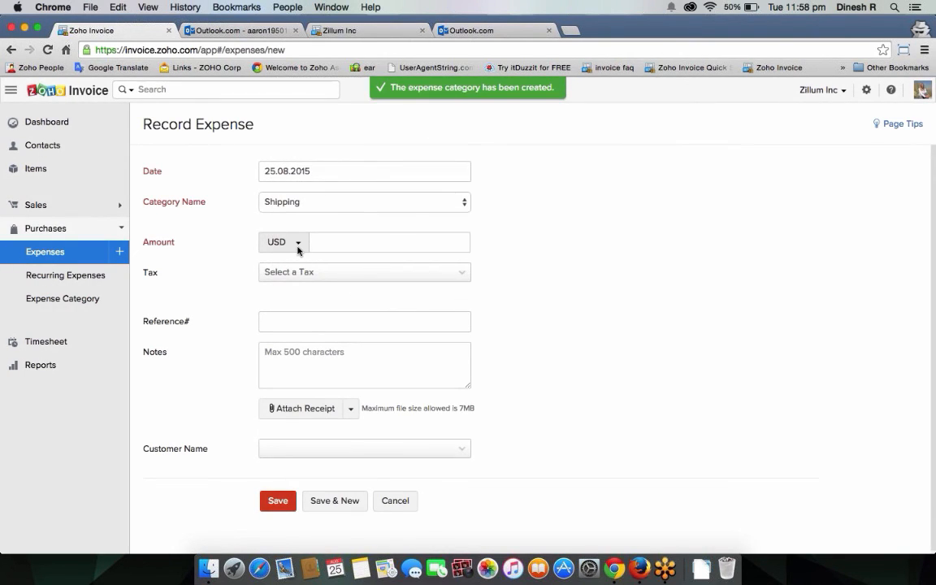
Step: Set the amount to 100 USD with VAT [7%], tax exclusive
{"action": "left_click", "coordinate": [298, 244]}
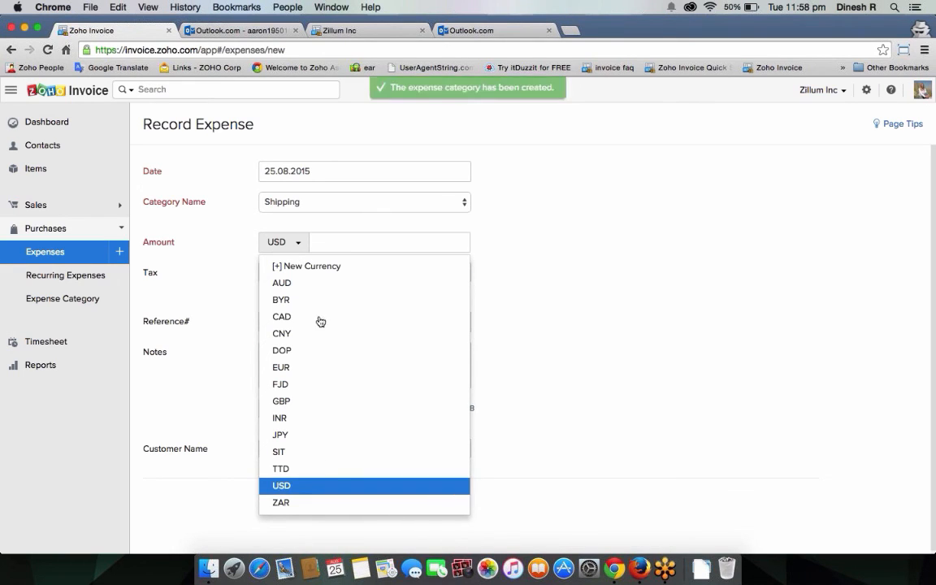
{"action": "key", "text": "Escape"}
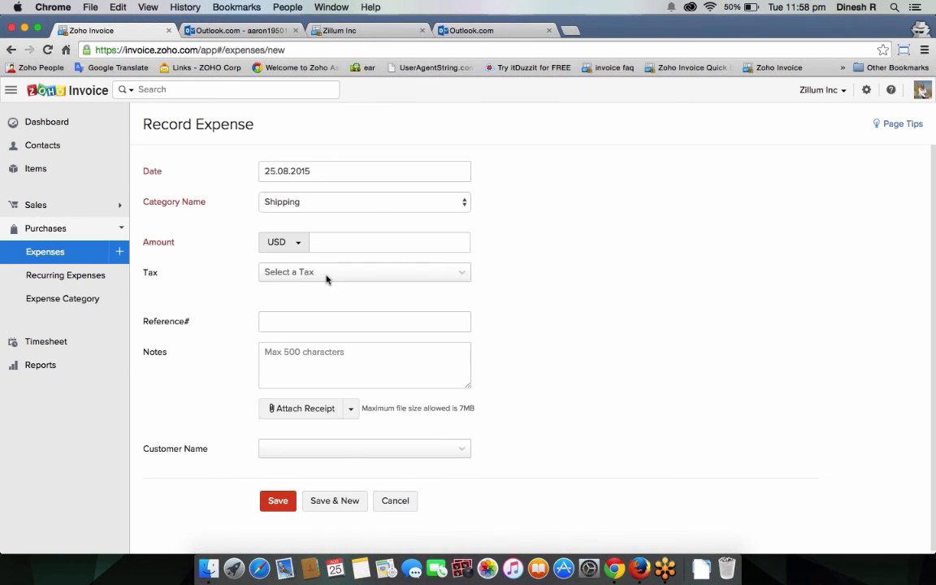
{"action": "left_click", "coordinate": [338, 237]}
{"action": "type", "text": "100"}
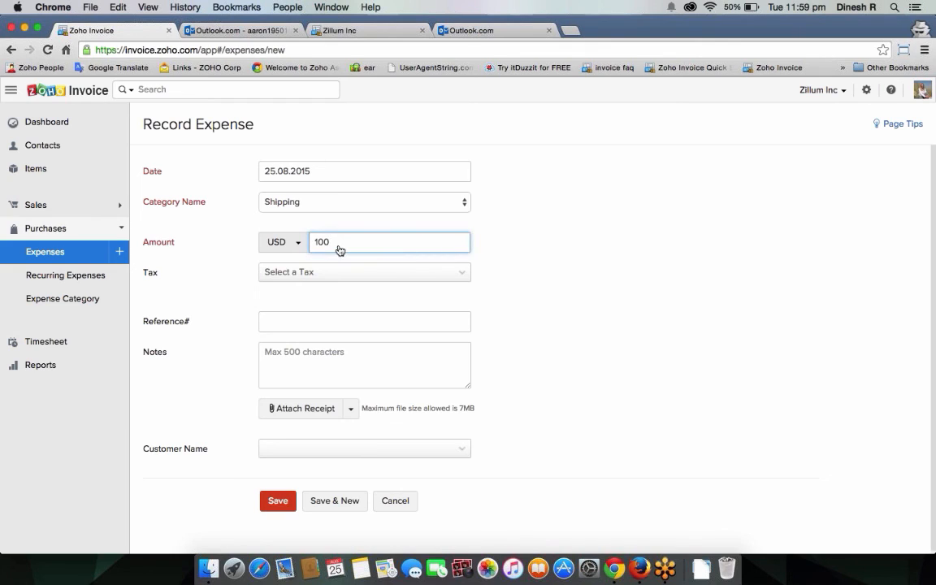
{"action": "left_click", "coordinate": [330, 273]}
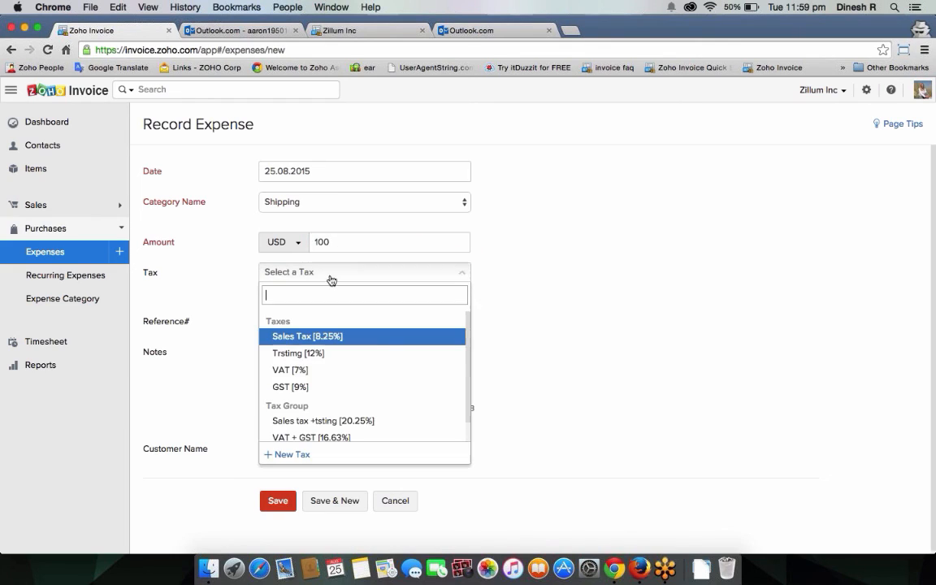
{"action": "left_click", "coordinate": [332, 370]}
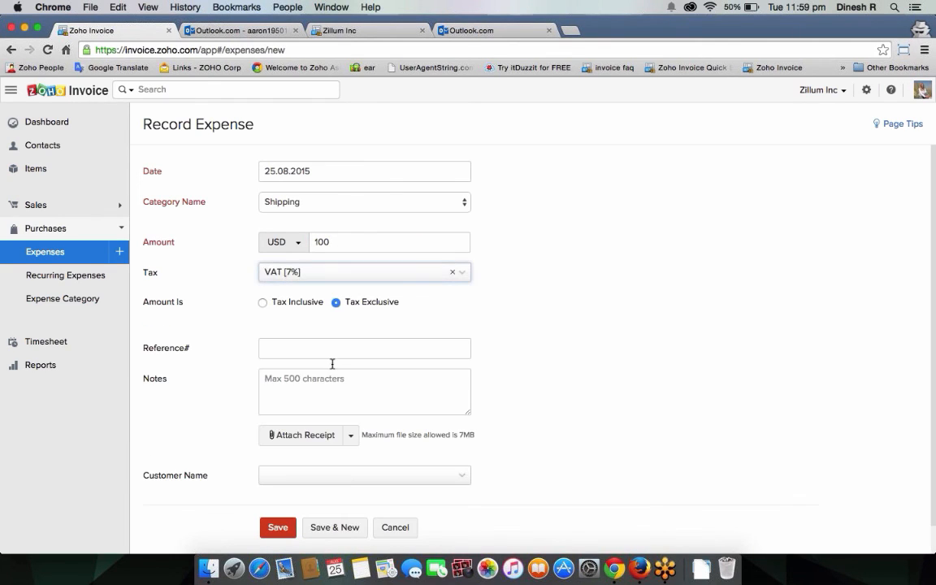
{"action": "left_click", "coordinate": [262, 304]}
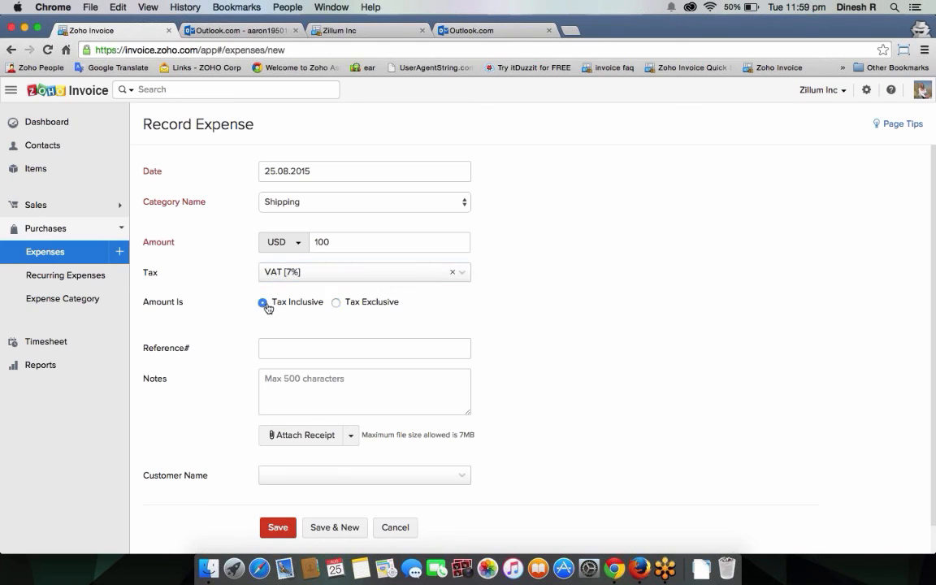
{"action": "left_click", "coordinate": [337, 303]}
Step: Assign the expense to the first customer, mark it billable, and save
{"action": "scroll", "coordinate": [516, 328], "scroll_direction": "down", "scroll_amount": 1}
{"action": "left_click", "coordinate": [343, 316]}
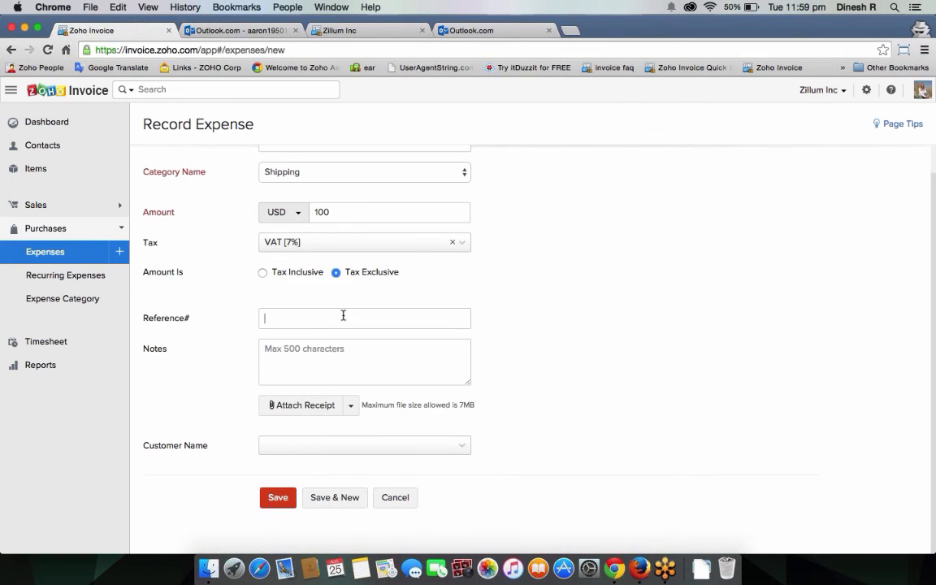
{"action": "left_click", "coordinate": [351, 406]}
{"action": "left_click", "coordinate": [546, 387]}
{"action": "left_click", "coordinate": [383, 448]}
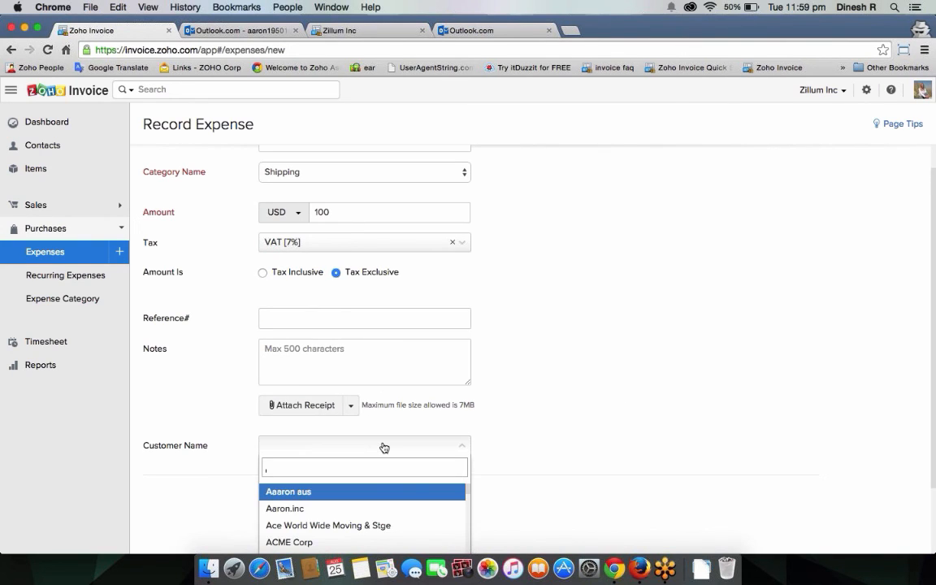
{"action": "left_click", "coordinate": [376, 493]}
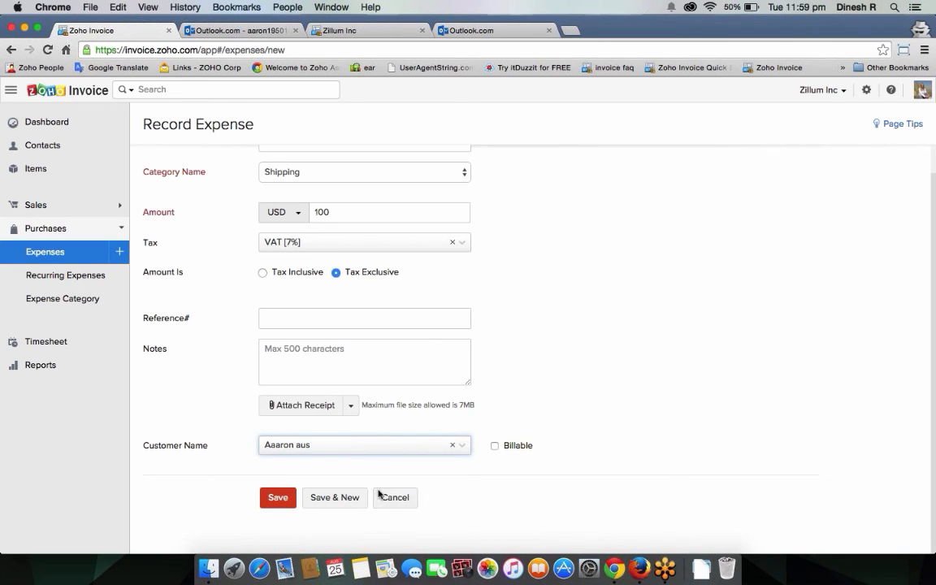
{"action": "left_click", "coordinate": [495, 445]}
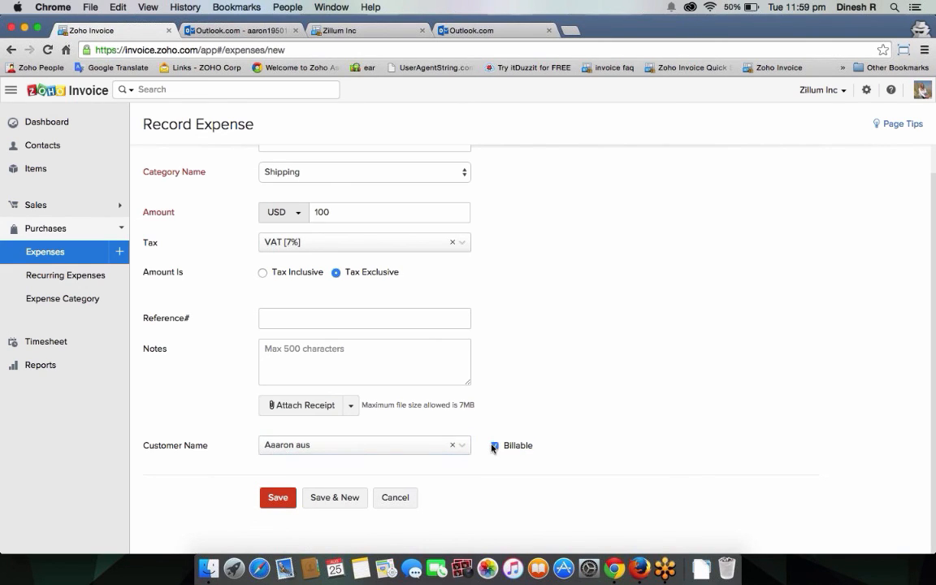
{"action": "left_click", "coordinate": [352, 448]}
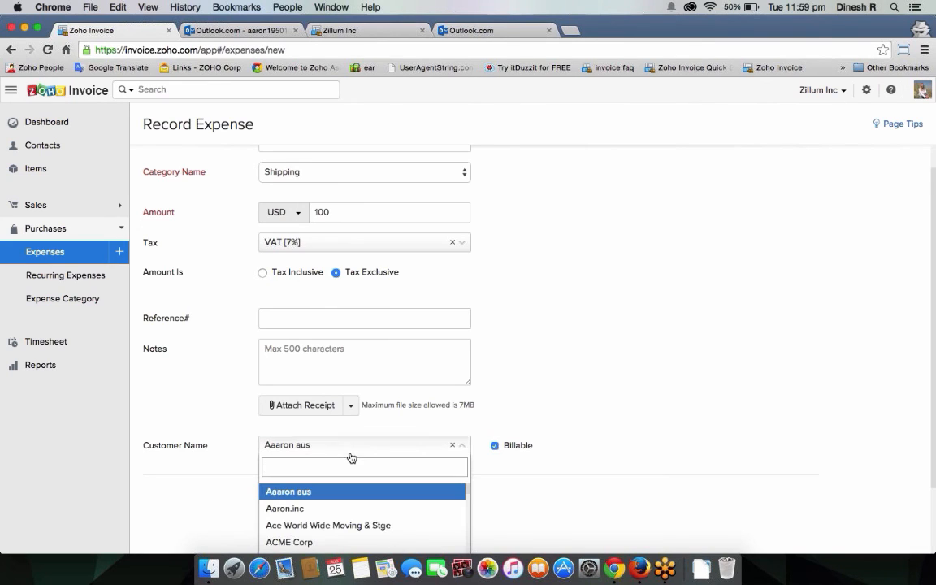
{"action": "left_click", "coordinate": [469, 462]}
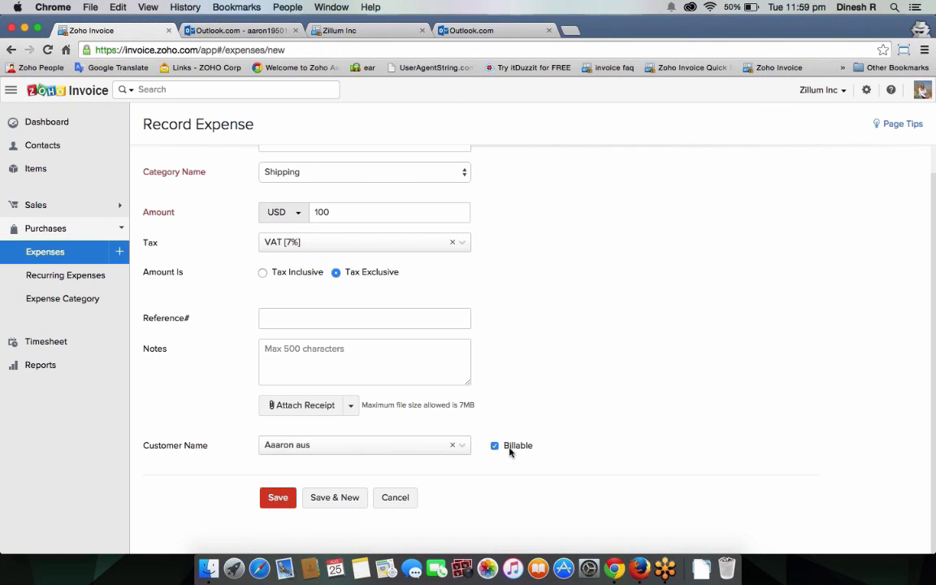
{"action": "left_click", "coordinate": [364, 495]}
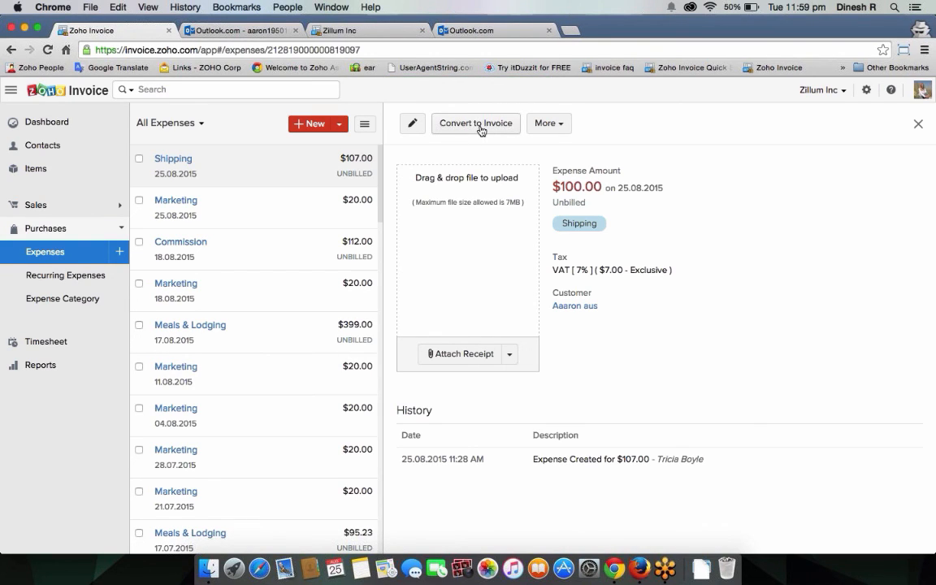
{"action": "left_click", "coordinate": [482, 126]}
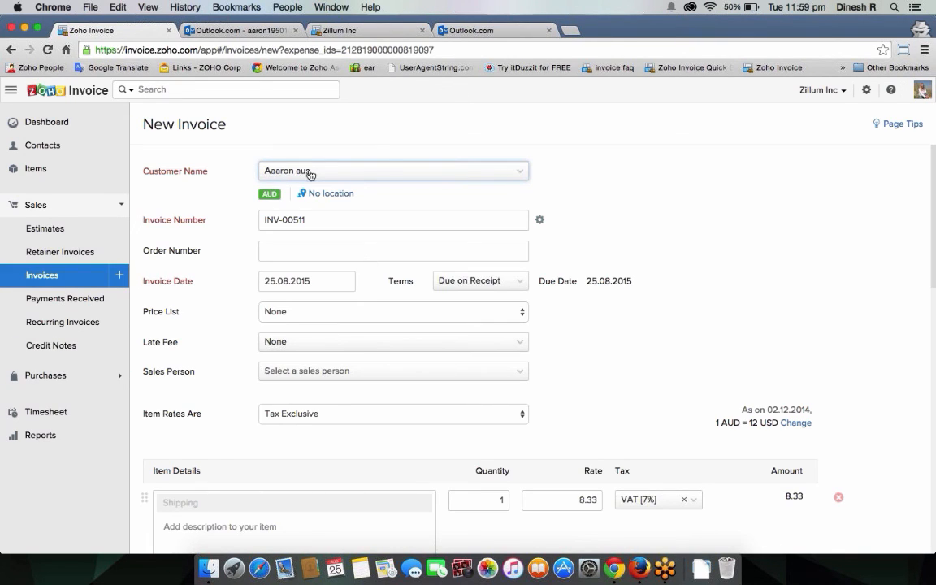
{"action": "scroll", "coordinate": [370, 338], "scroll_direction": "down", "scroll_amount": 5}
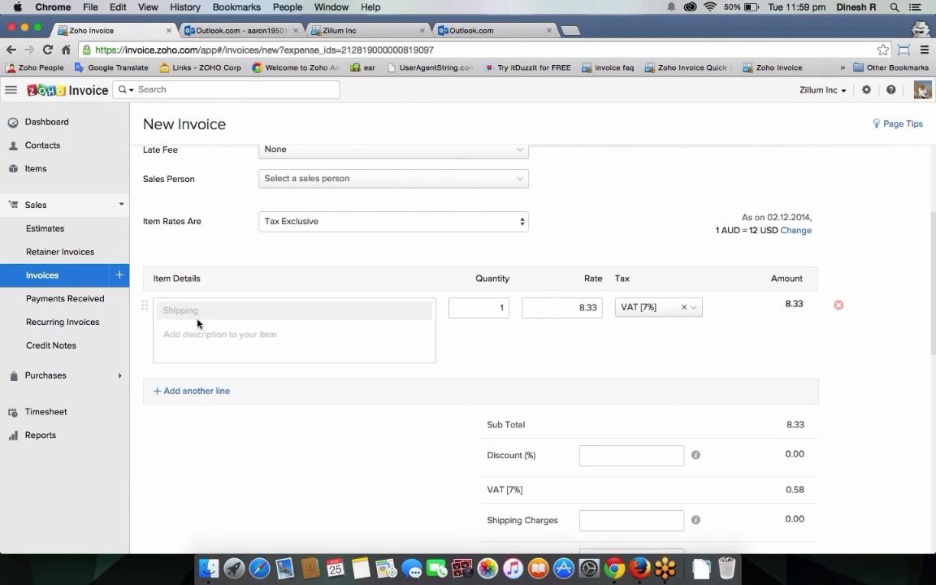
{"action": "left_click", "coordinate": [198, 325]}
{"action": "scroll", "coordinate": [324, 368], "scroll_direction": "down", "scroll_amount": 10}
{"action": "left_click", "coordinate": [315, 504]}
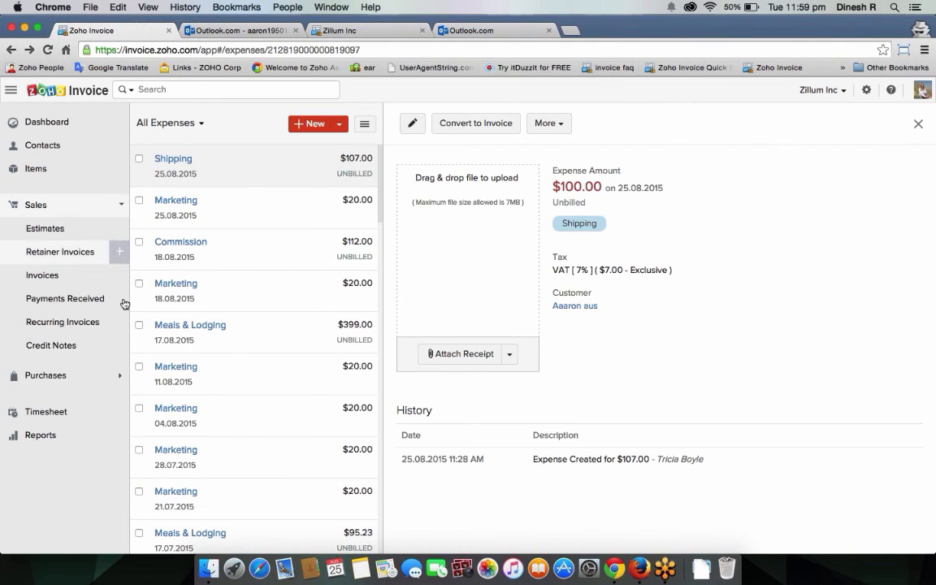
Step: Start an invoice for the first customer and review the unbilled Shipping expense without adding it
{"action": "left_click", "coordinate": [120, 275]}
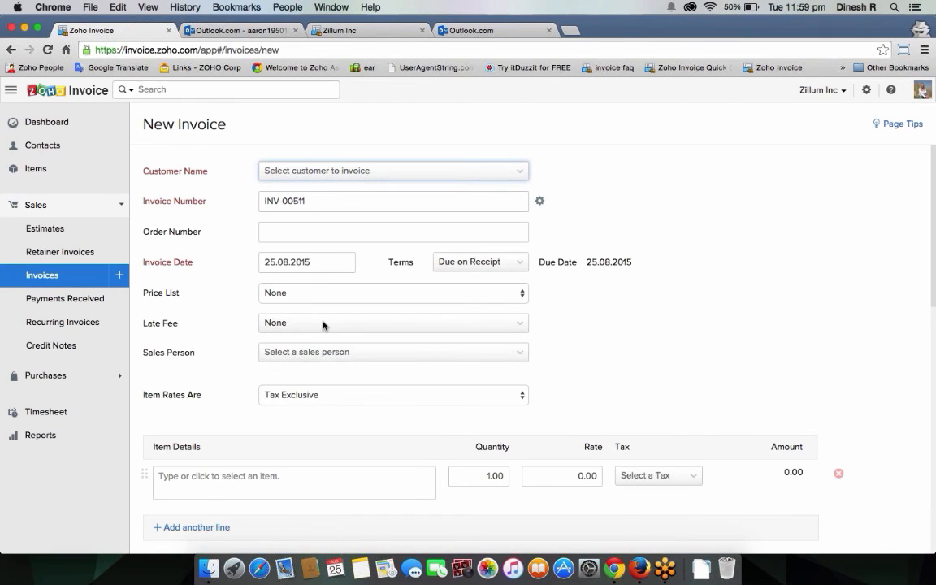
{"action": "left_click", "coordinate": [345, 173]}
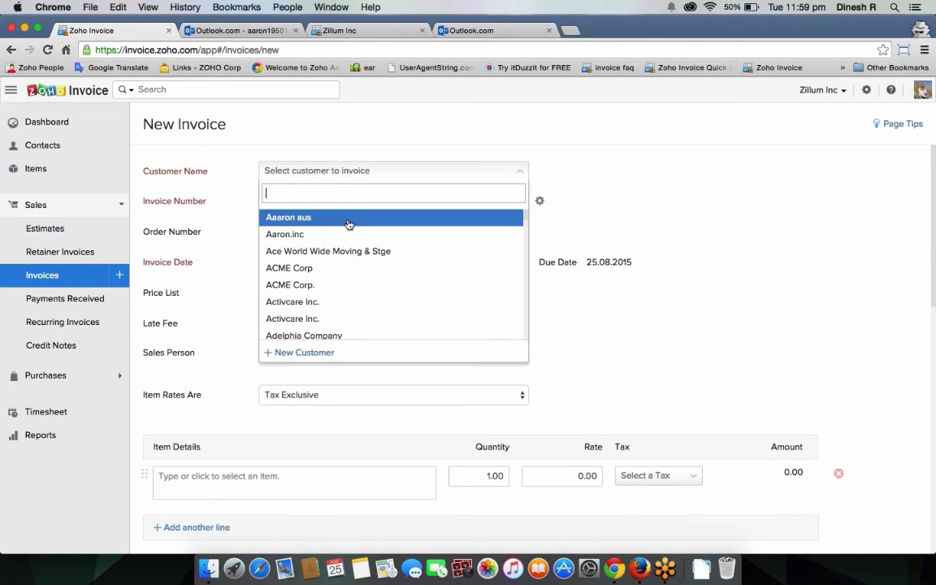
{"action": "left_click", "coordinate": [348, 216]}
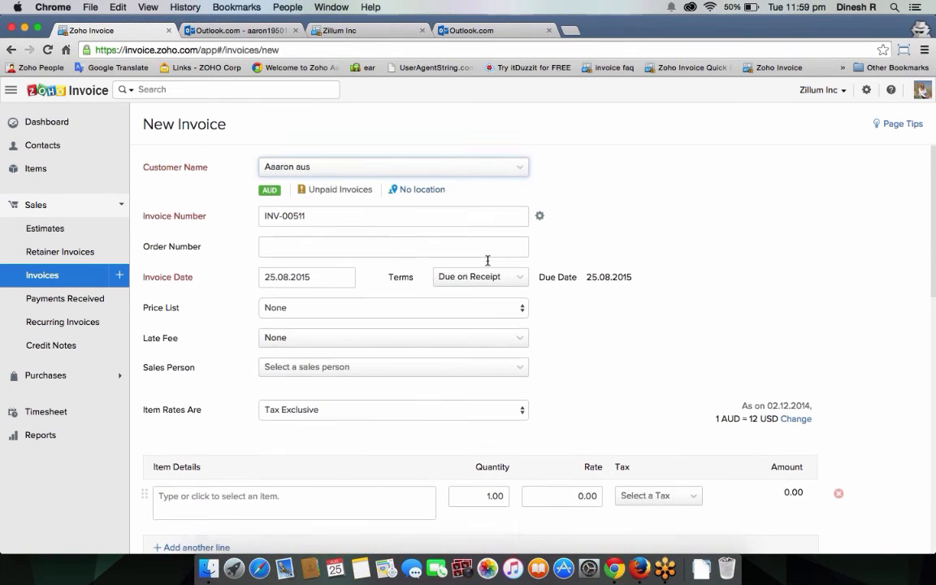
{"action": "scroll", "coordinate": [424, 223], "scroll_direction": "down", "scroll_amount": 5}
{"action": "left_click_drag", "start_coordinate": [153, 378], "coordinate": [329, 379]}
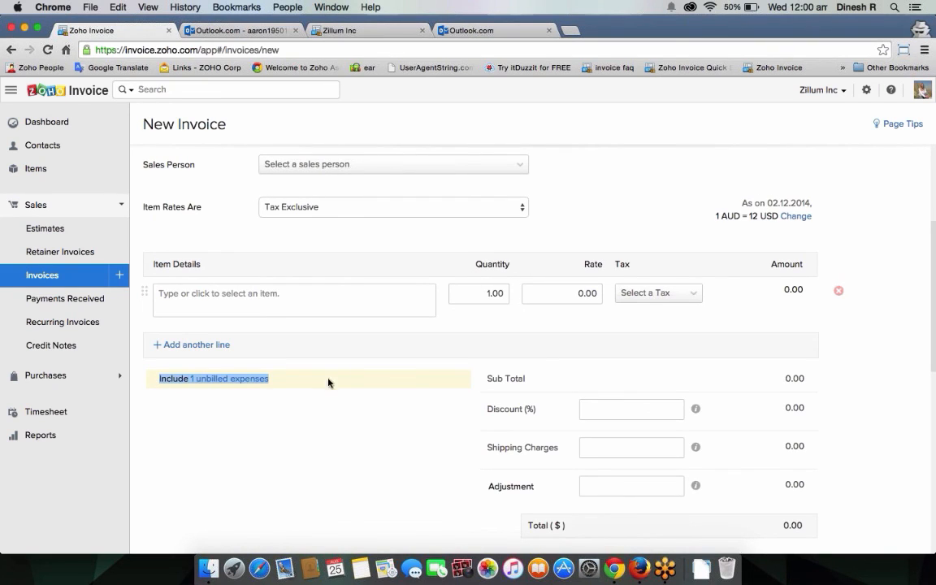
{"action": "left_click", "coordinate": [443, 340]}
{"action": "scroll", "coordinate": [443, 345], "scroll_direction": "up", "scroll_amount": 5}
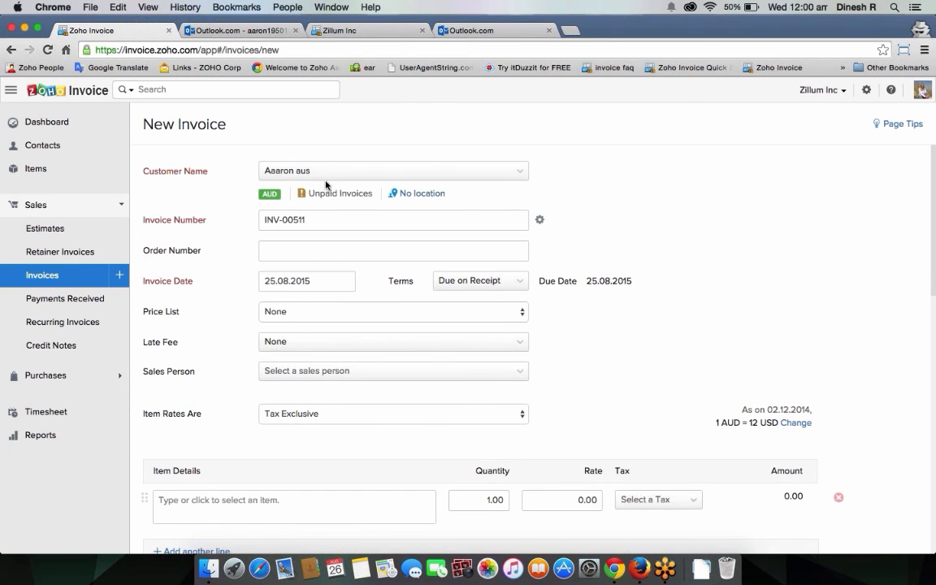
{"action": "scroll", "coordinate": [385, 282], "scroll_direction": "down", "scroll_amount": 5}
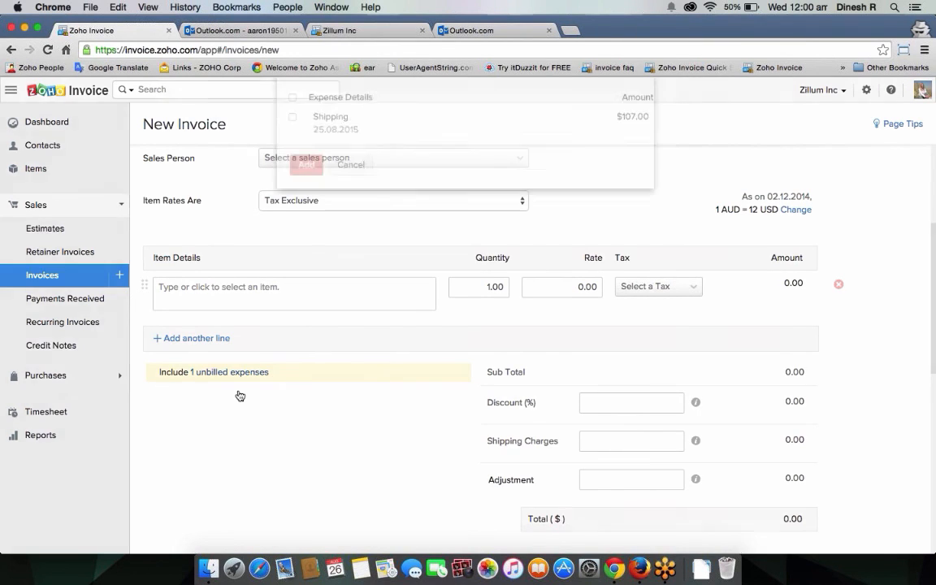
{"action": "left_click", "coordinate": [292, 147]}
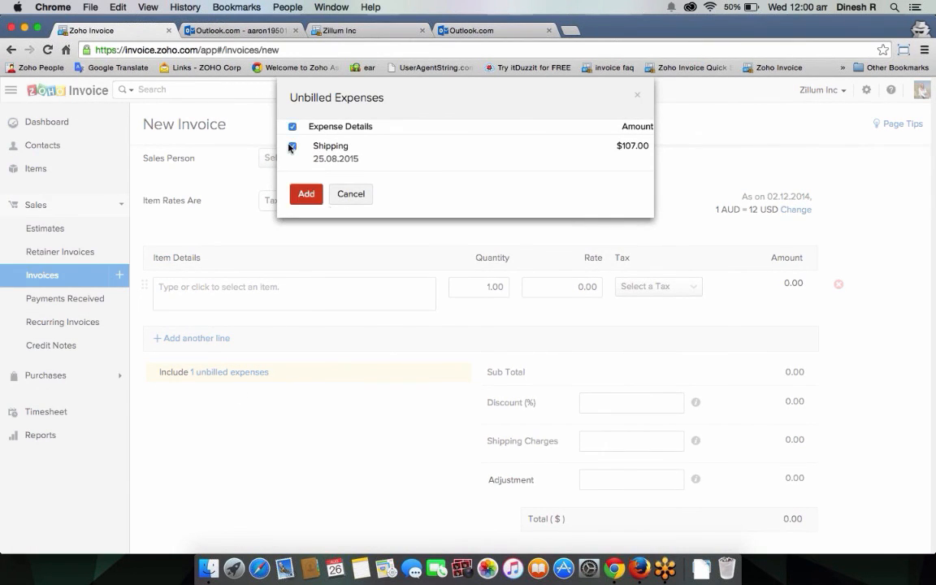
{"action": "left_click", "coordinate": [351, 195]}
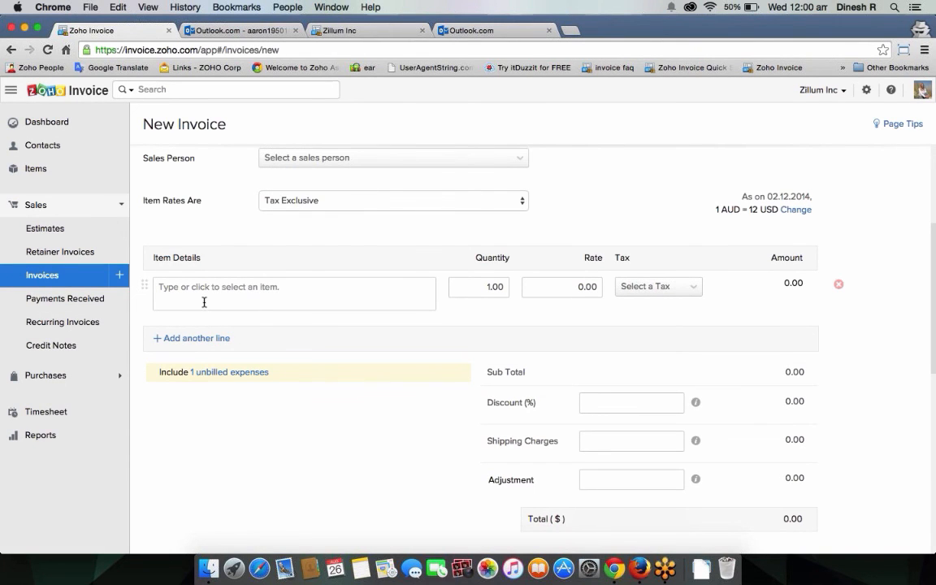
Step: Return to the Expenses list, discarding the new invoice
{"action": "left_click", "coordinate": [45, 376]}
{"action": "left_click", "coordinate": [81, 253]}
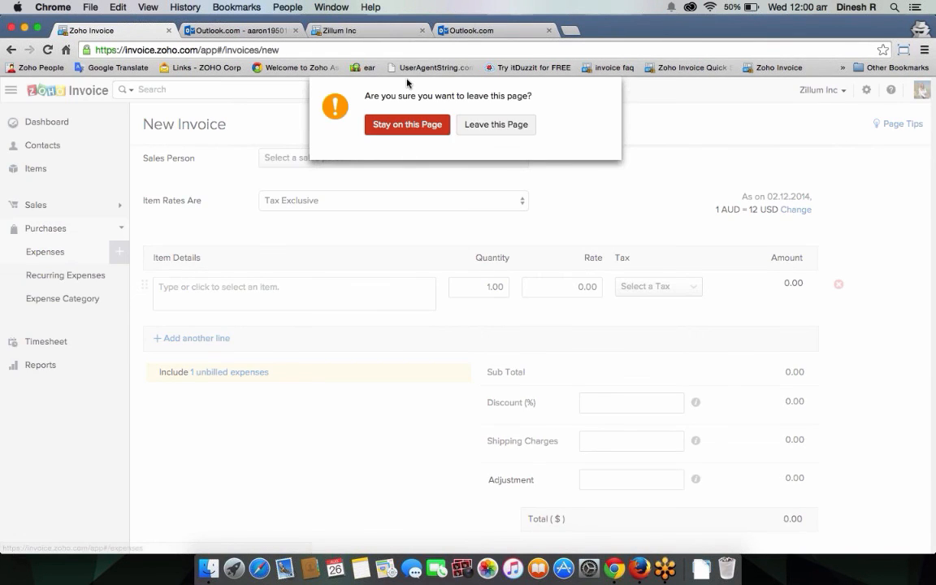
{"action": "left_click", "coordinate": [496, 124]}
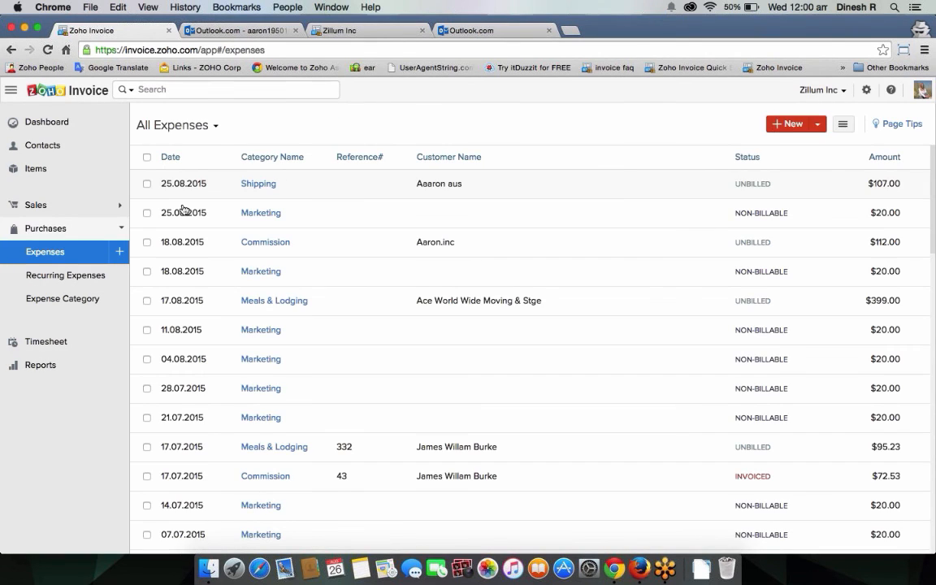
Step: From the Shipping expense, start a new recurring expense and check its repeat options, keeping Week
{"action": "left_click", "coordinate": [184, 185]}
{"action": "left_click", "coordinate": [547, 123]}
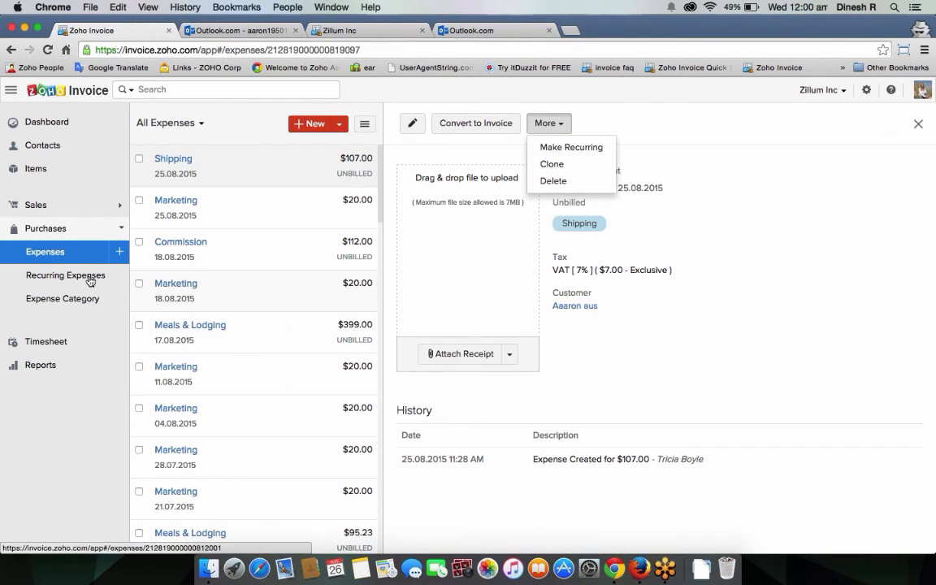
{"action": "mouse_move", "coordinate": [122, 277]}
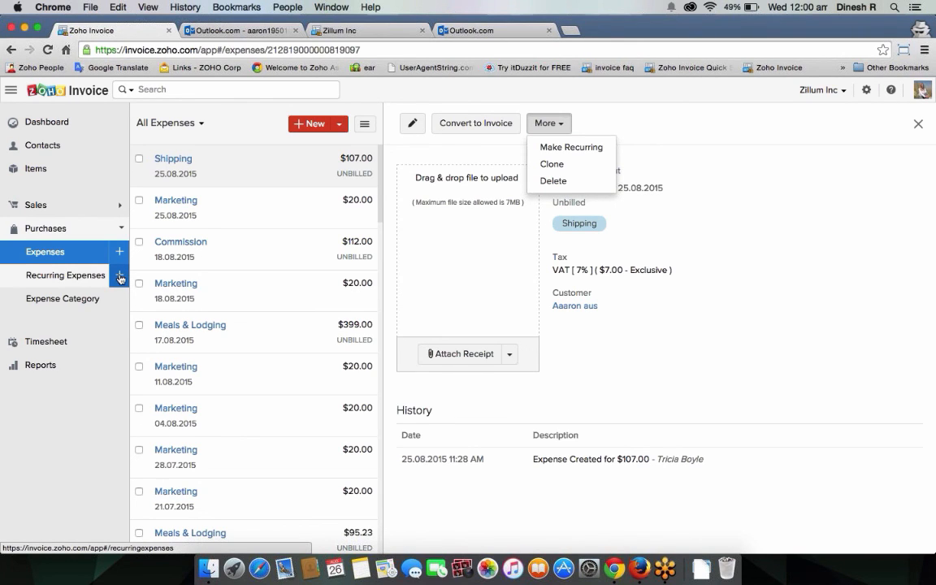
{"action": "left_click", "coordinate": [120, 278]}
{"action": "left_click", "coordinate": [306, 203]}
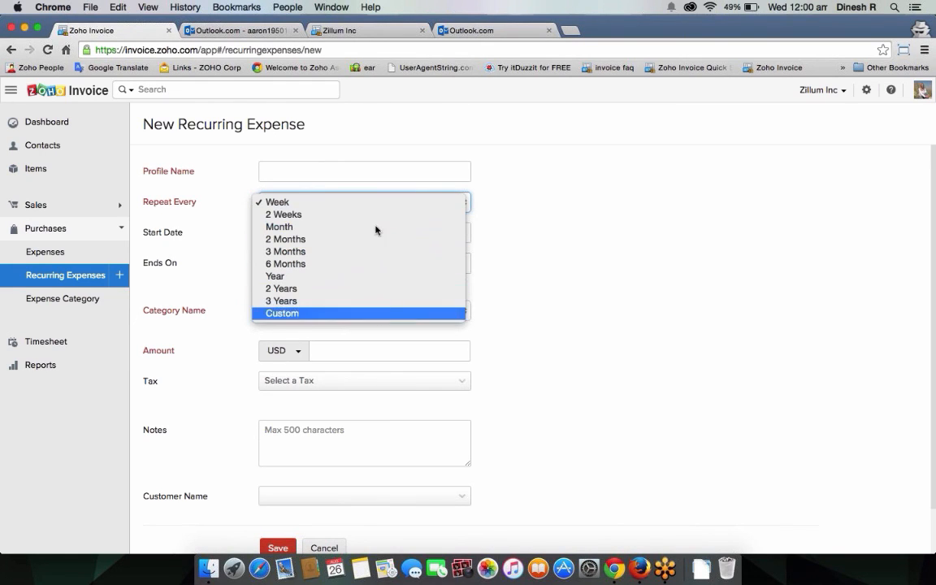
{"action": "left_click", "coordinate": [537, 220]}
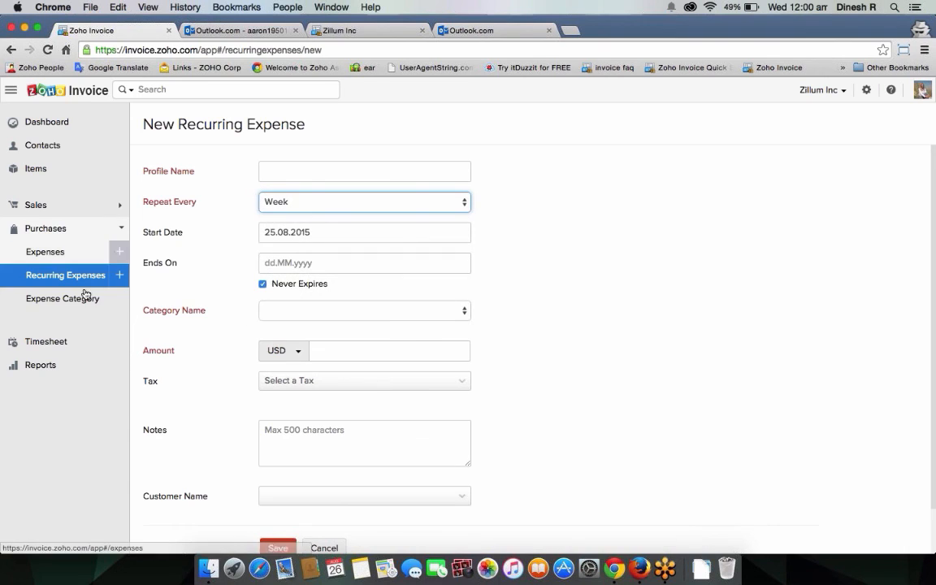
Step: Leave the unsaved recurring expense for the Active Items list
{"action": "left_click", "coordinate": [82, 234]}
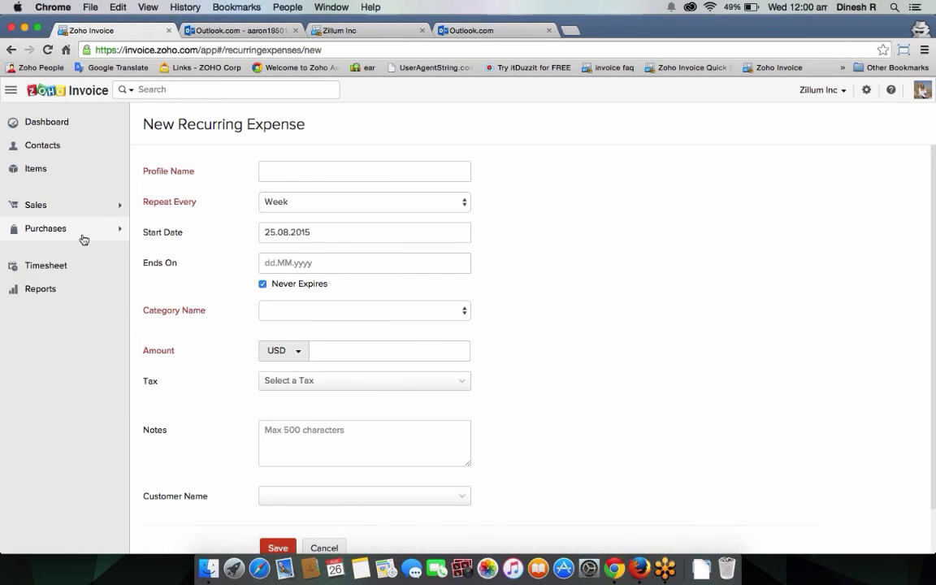
{"action": "left_click", "coordinate": [69, 166]}
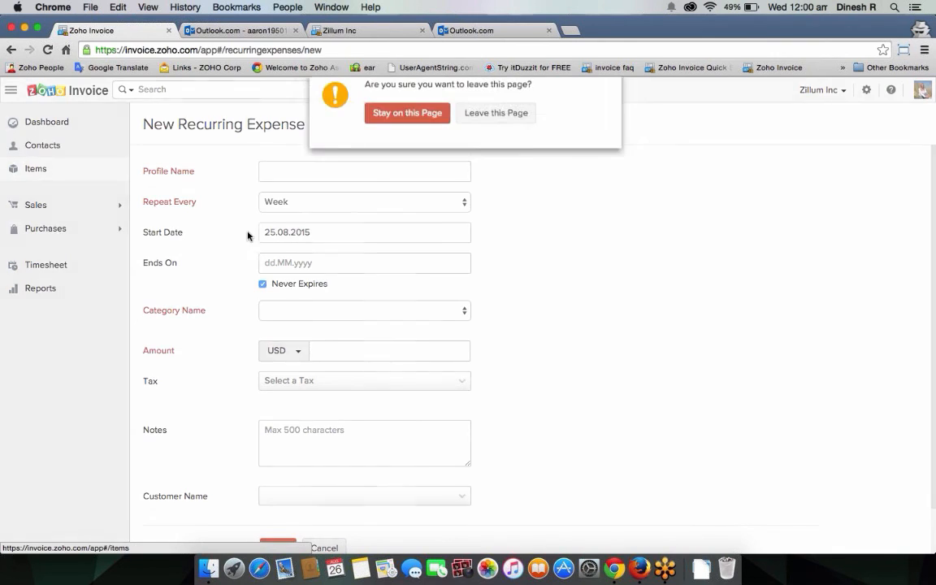
{"action": "left_click", "coordinate": [485, 123]}
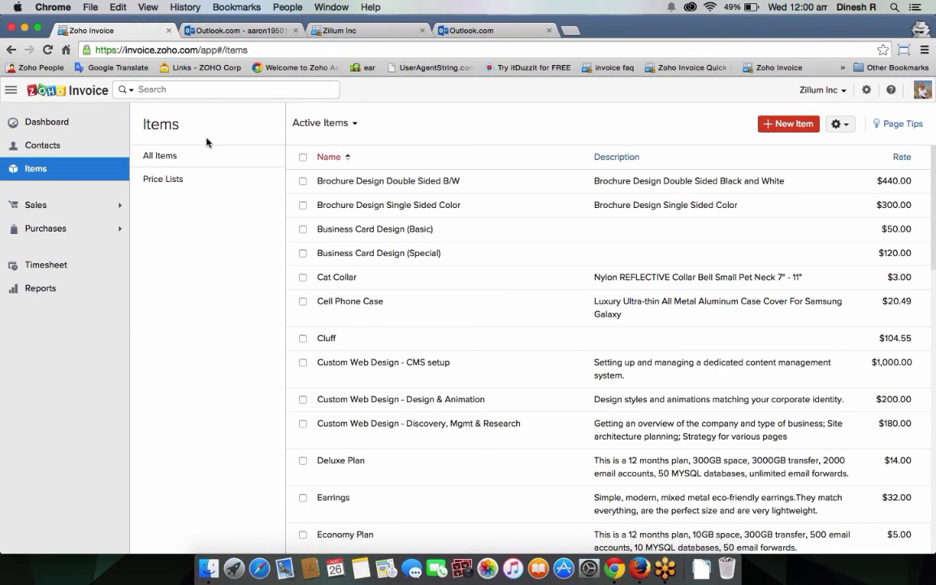
Step: Visit Contacts, then open estimate EST-70 from the Estimates list
{"action": "left_click", "coordinate": [84, 147]}
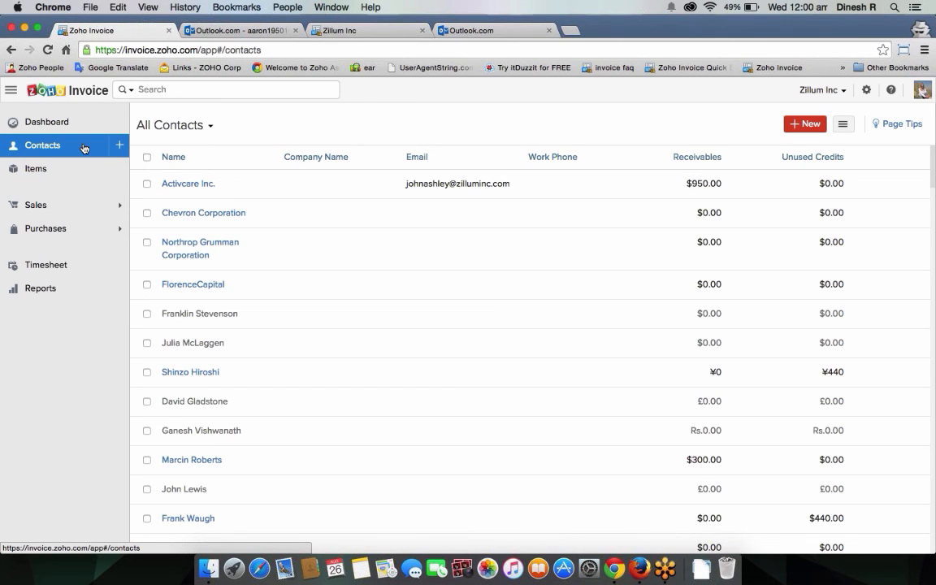
{"action": "left_click", "coordinate": [62, 204]}
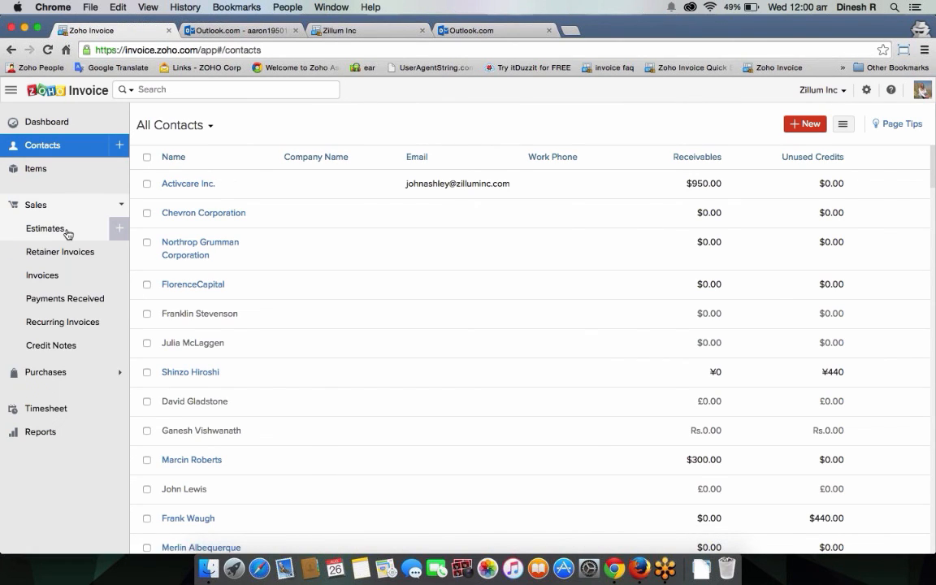
{"action": "left_click", "coordinate": [67, 233]}
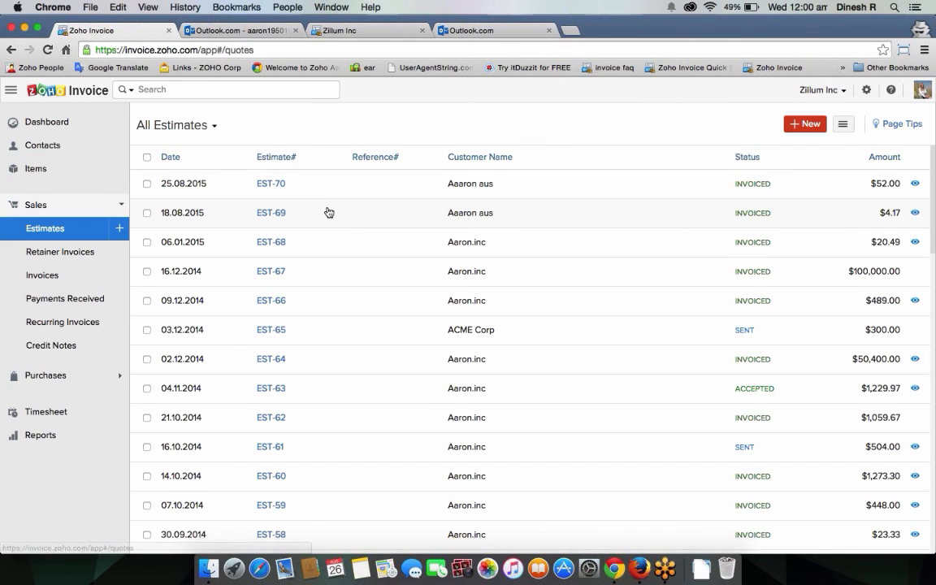
{"action": "left_click", "coordinate": [359, 189]}
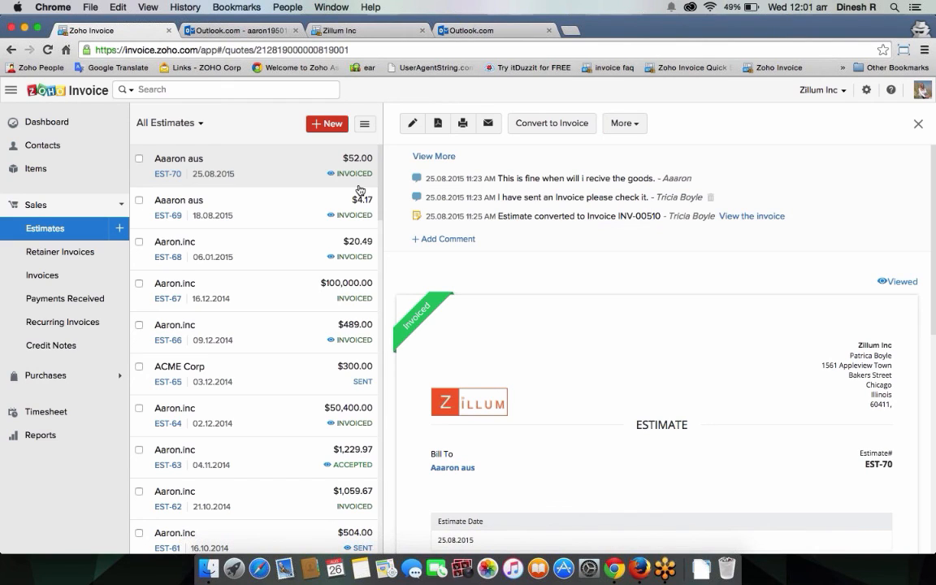
Step: Switch browser tabs and back, then start new invoice INV-00511 from the Sales section
{"action": "left_click", "coordinate": [341, 31]}
{"action": "left_click", "coordinate": [111, 33]}
{"action": "left_click", "coordinate": [93, 376]}
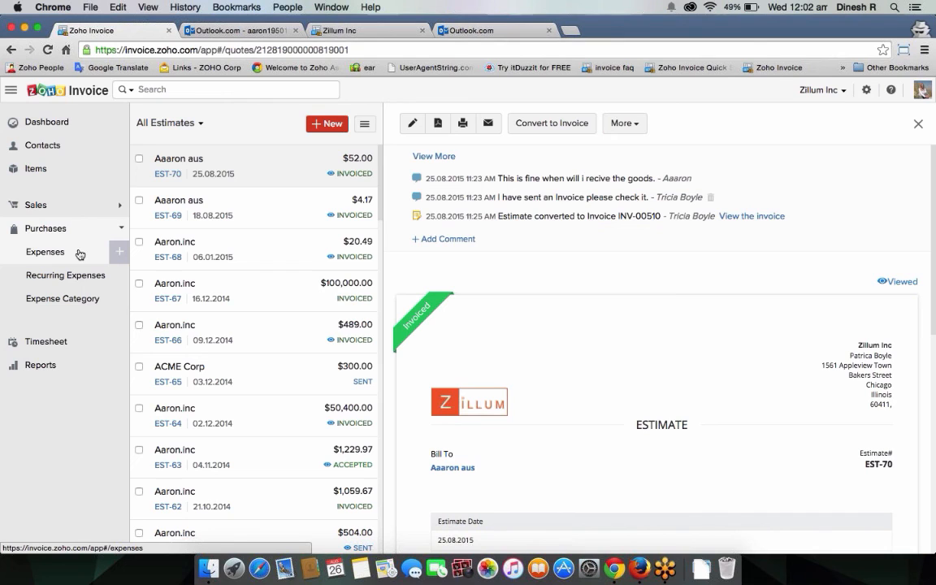
{"action": "left_click", "coordinate": [81, 207]}
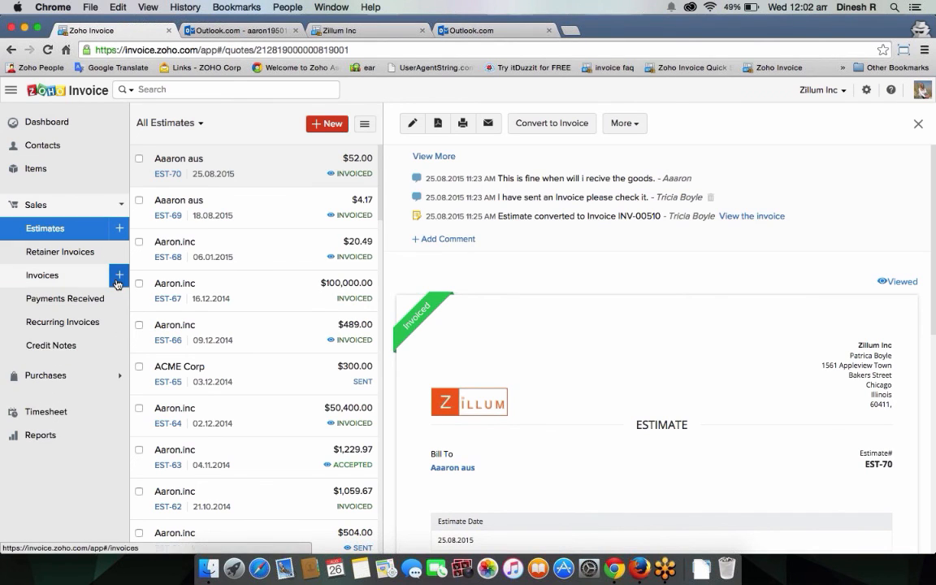
{"action": "left_click", "coordinate": [118, 278]}
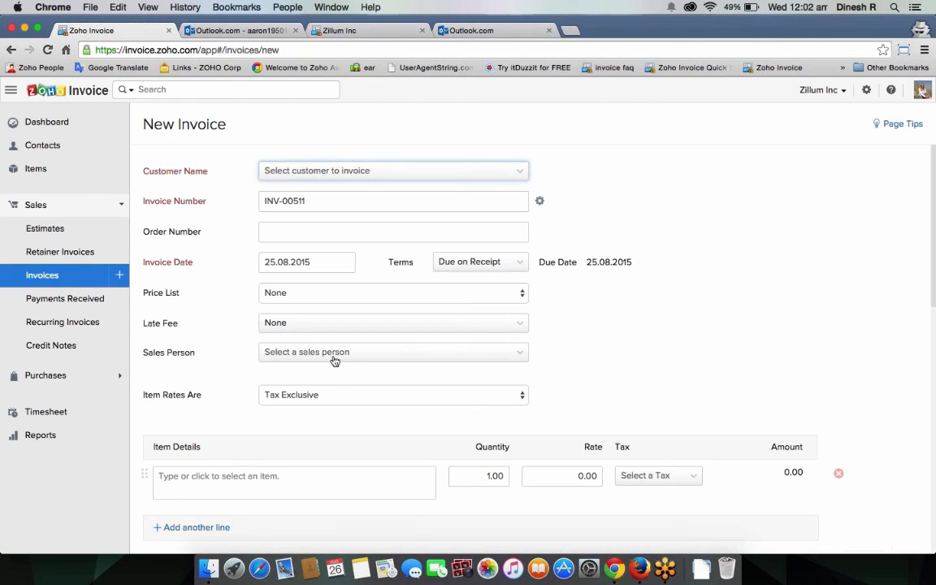
Step: View the invoice's Sales Person options, then go to Reports
{"action": "left_click", "coordinate": [335, 352]}
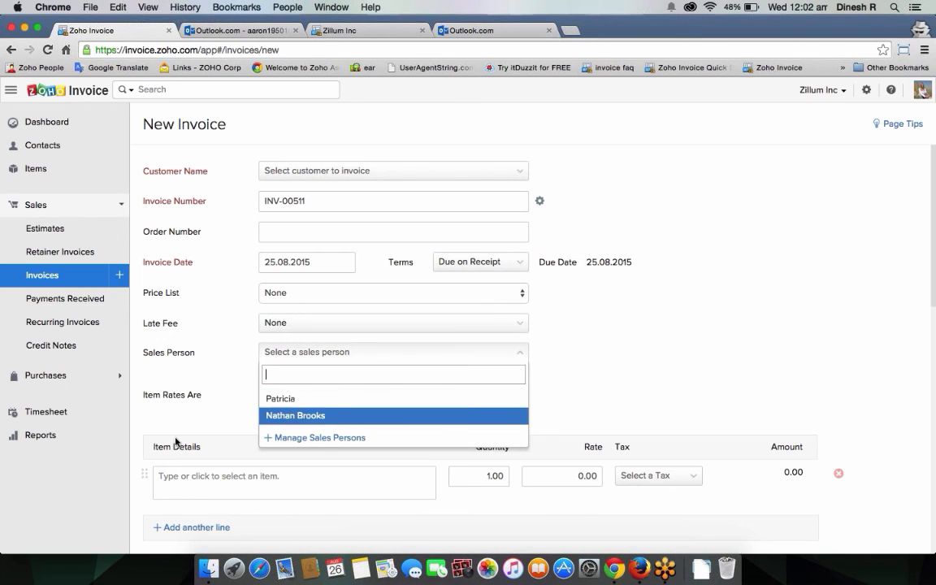
{"action": "left_click", "coordinate": [65, 436]}
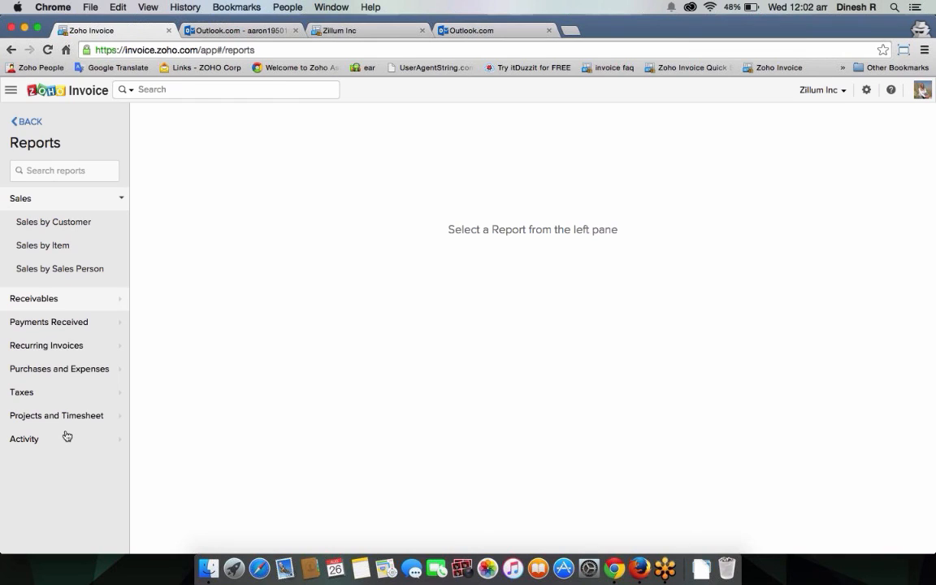
Step: Drill into the first customer's Sales by Customer figures, then run Sales by Sales Person for Today, 25.08.2015
{"action": "left_click", "coordinate": [79, 227]}
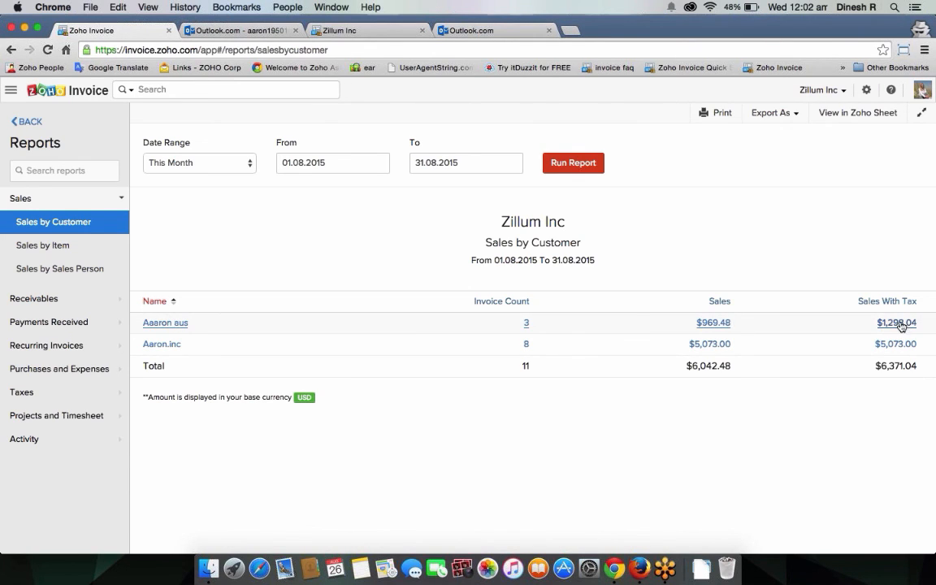
{"action": "left_click", "coordinate": [722, 325]}
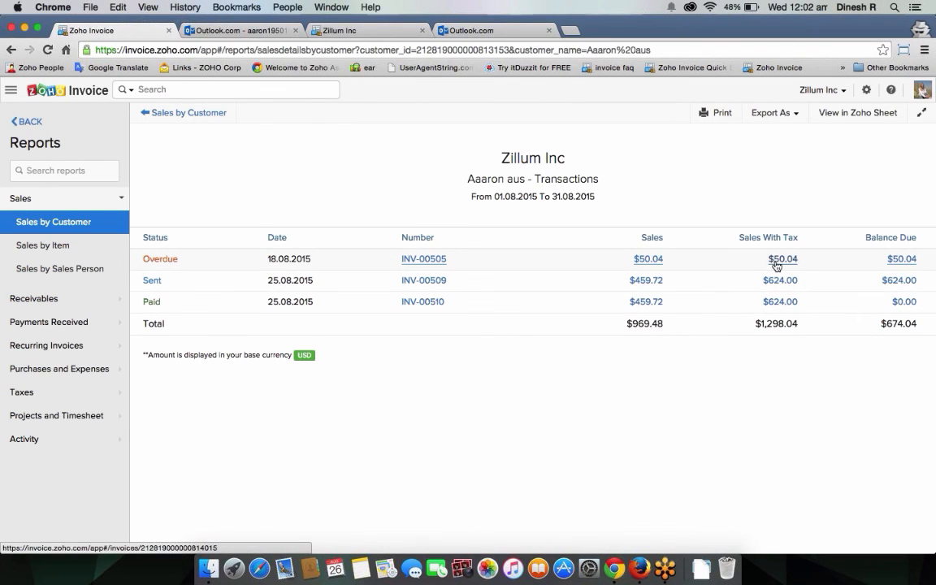
{"action": "left_click", "coordinate": [83, 269]}
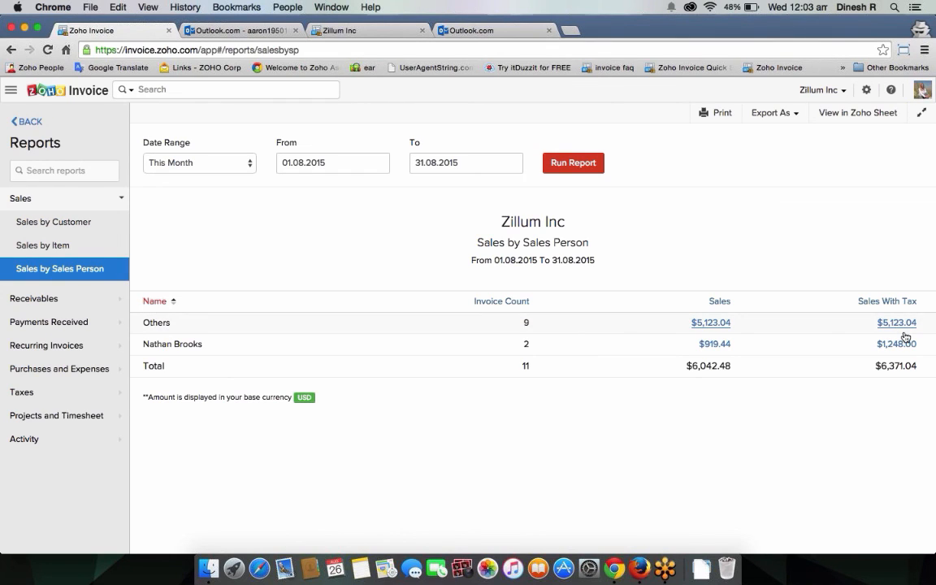
{"action": "left_click", "coordinate": [227, 165]}
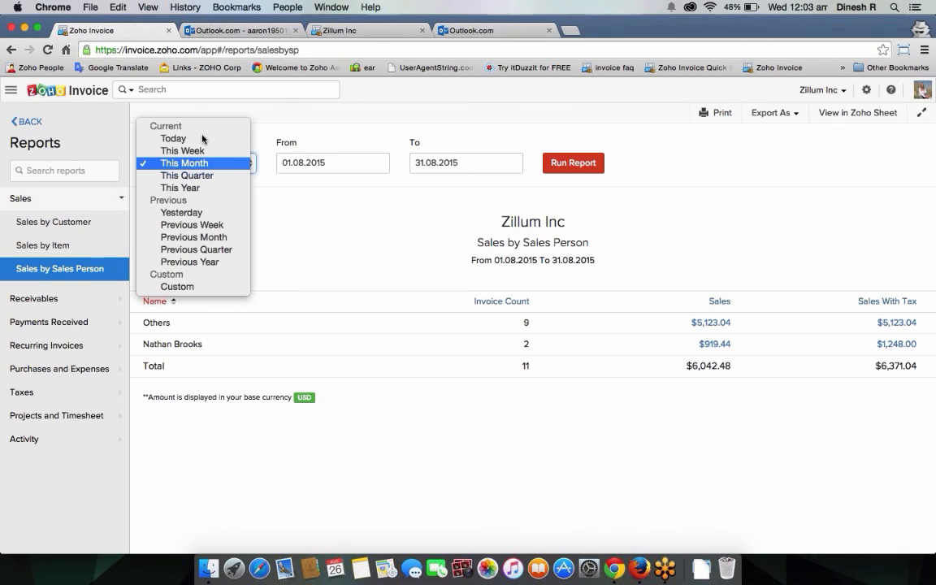
{"action": "left_click", "coordinate": [203, 139]}
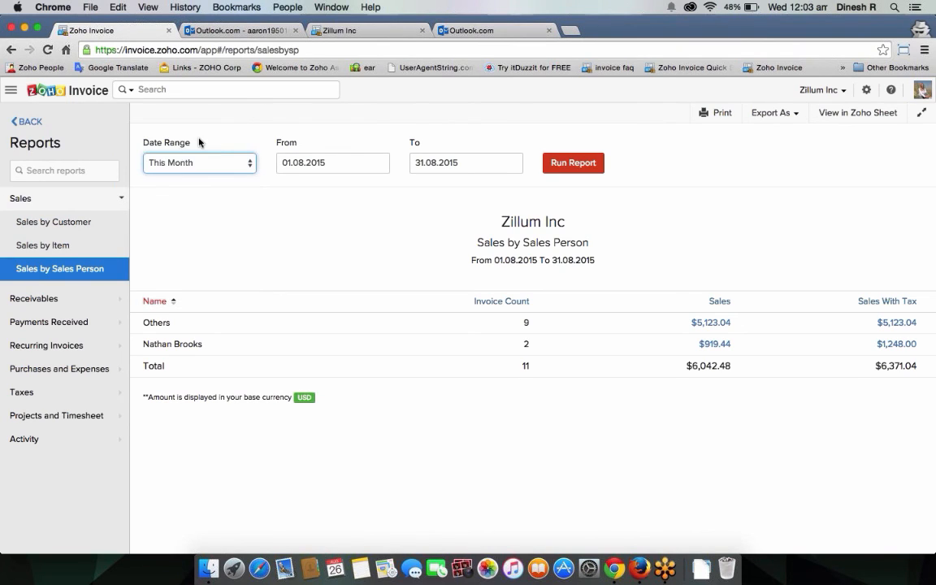
{"action": "left_click", "coordinate": [567, 169]}
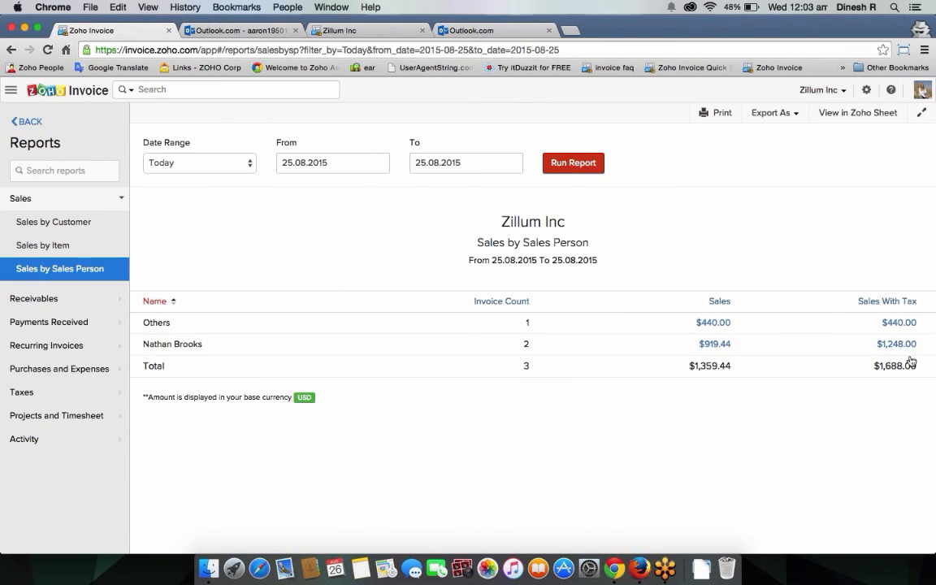
{"action": "left_click", "coordinate": [46, 300]}
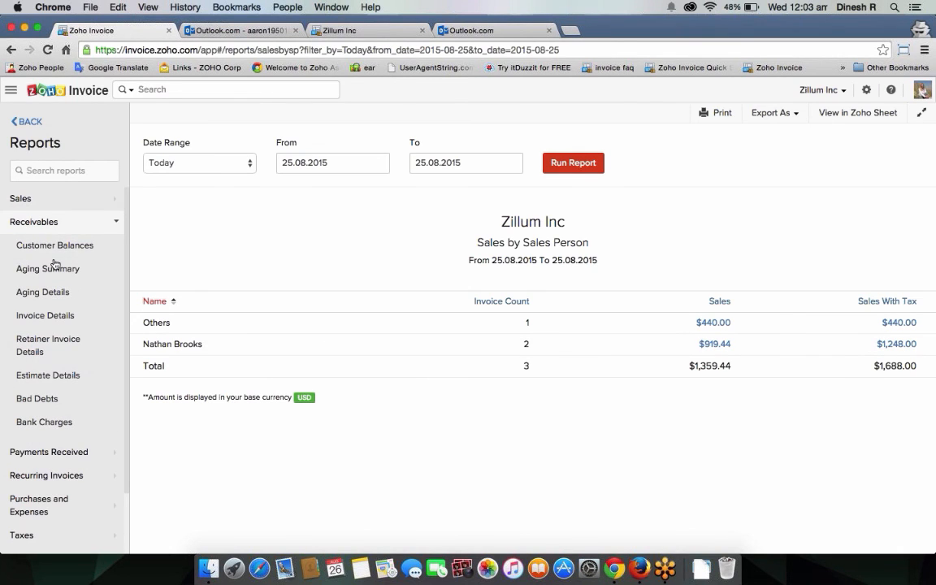
Step: View the Aging Summary, Aging Details and Invoice Details reports, checking the Export As formats
{"action": "left_click", "coordinate": [60, 268]}
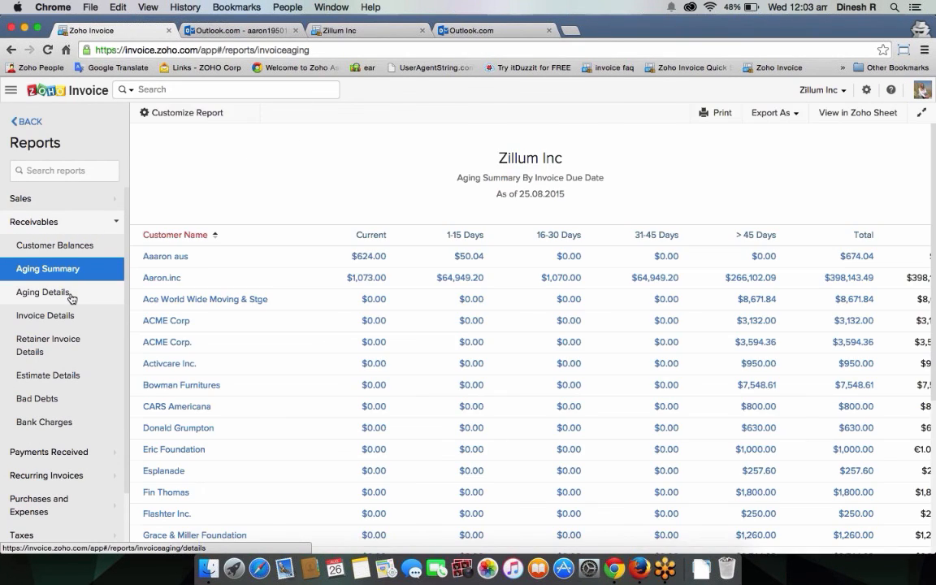
{"action": "left_click", "coordinate": [71, 297]}
{"action": "left_click", "coordinate": [72, 321]}
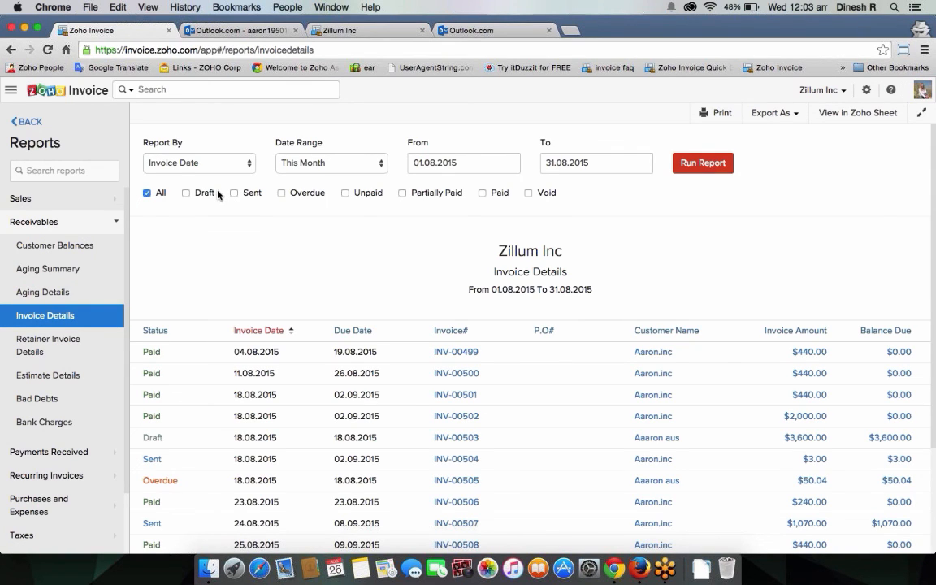
{"action": "scroll", "coordinate": [217, 195], "scroll_direction": "down", "scroll_amount": 3}
{"action": "scroll", "coordinate": [218, 194], "scroll_direction": "up", "scroll_amount": 3}
{"action": "left_click", "coordinate": [793, 122]}
{"action": "scroll", "coordinate": [49, 384], "scroll_direction": "down", "scroll_amount": 3}
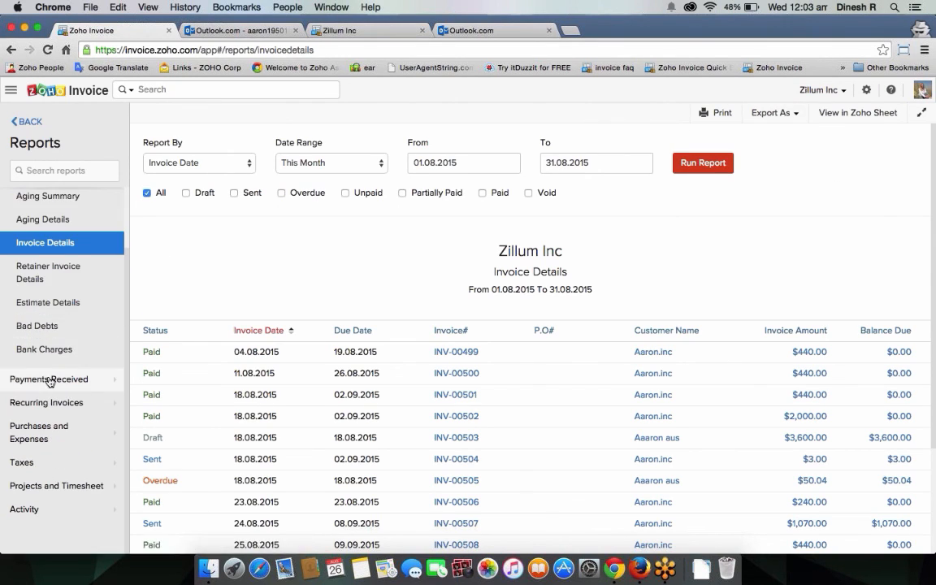
Step: View the Tax Summary and Activity Logs reports, then go back to the New Invoice form
{"action": "left_click", "coordinate": [50, 382]}
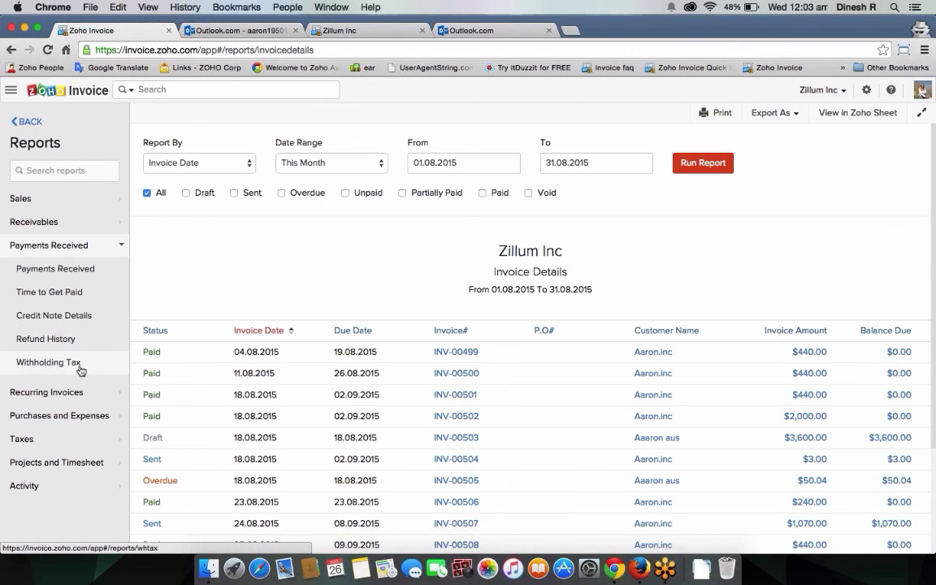
{"action": "left_click", "coordinate": [68, 443]}
{"action": "left_click", "coordinate": [69, 345]}
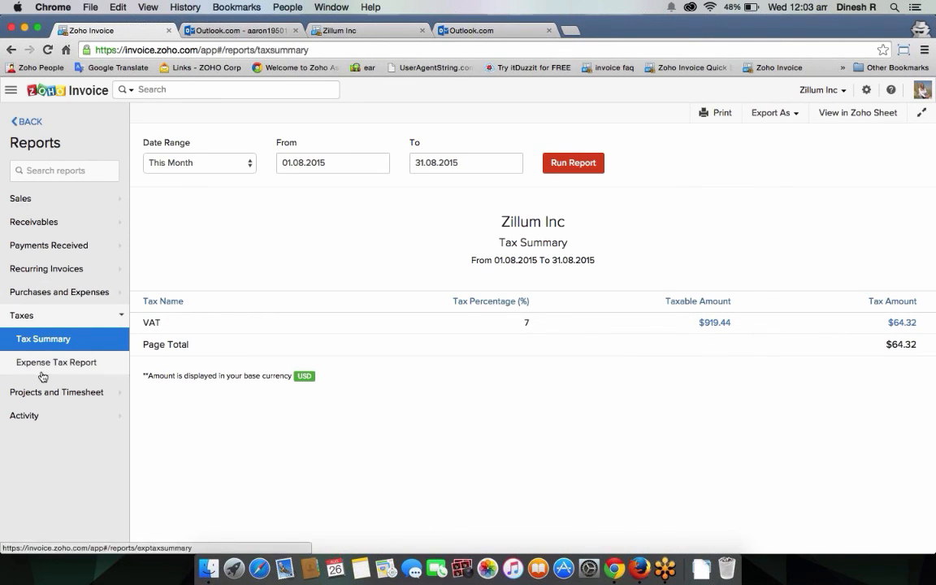
{"action": "left_click", "coordinate": [48, 415]}
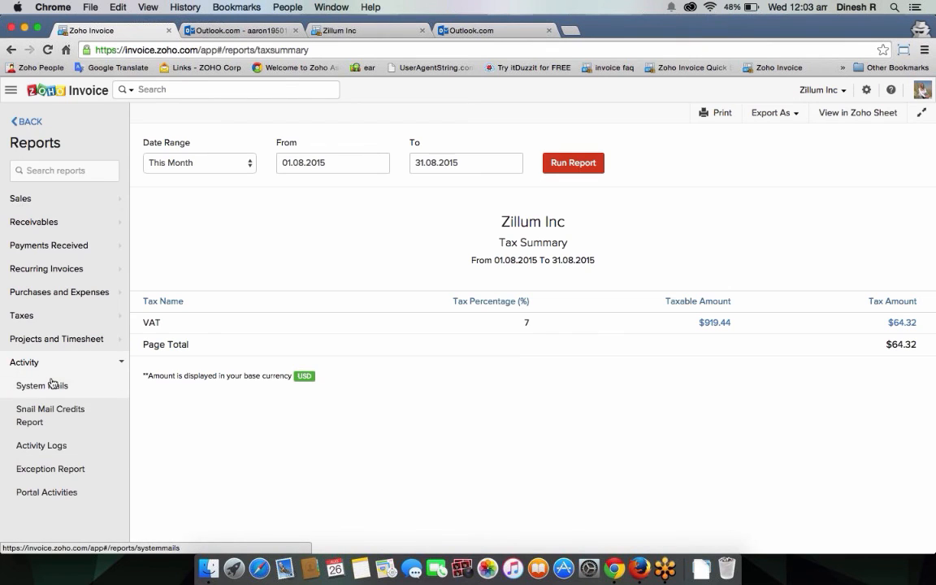
{"action": "left_click", "coordinate": [73, 454]}
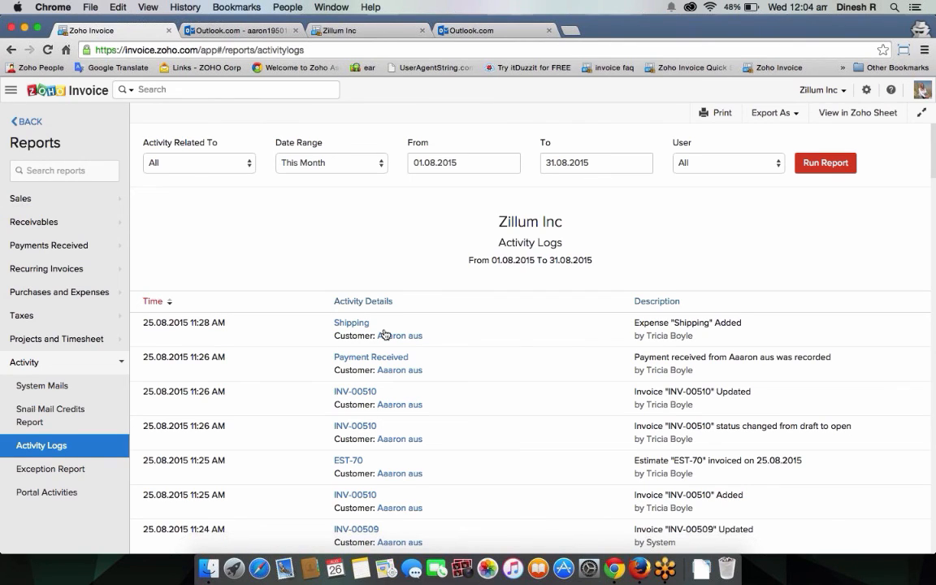
{"action": "left_click", "coordinate": [29, 121]}
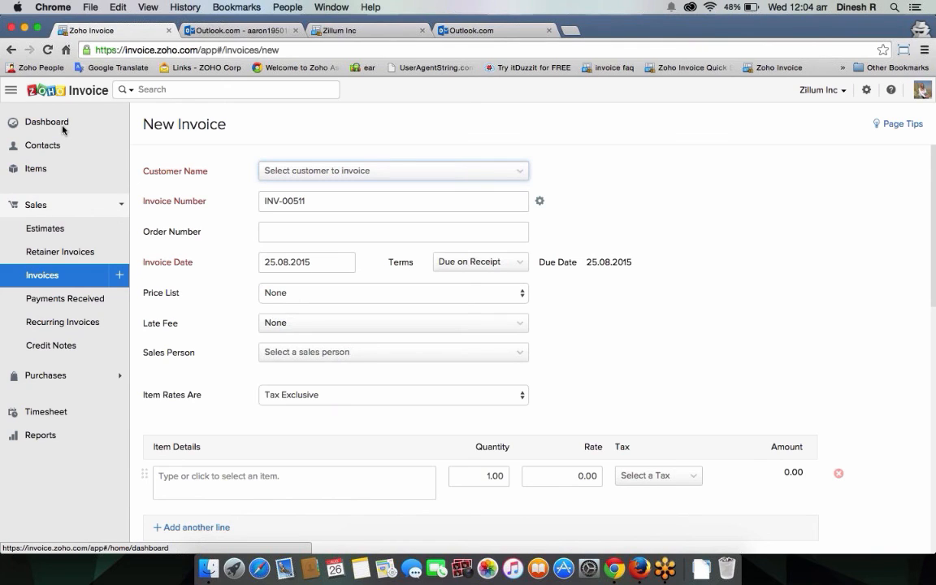
Step: In Users settings, preview Invite User role choices keeping Admin, cancel, then show the Roles list
{"action": "left_click", "coordinate": [867, 90]}
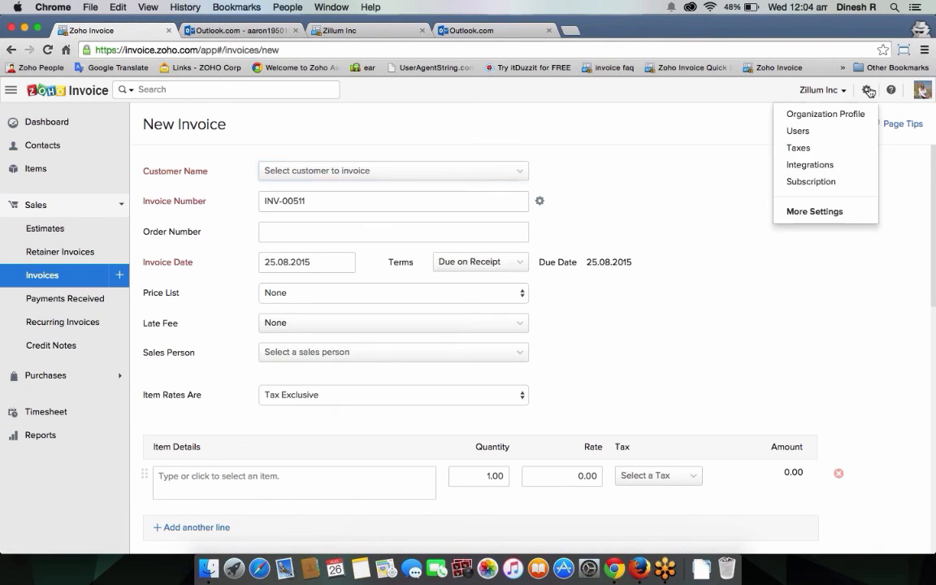
{"action": "left_click", "coordinate": [798, 130]}
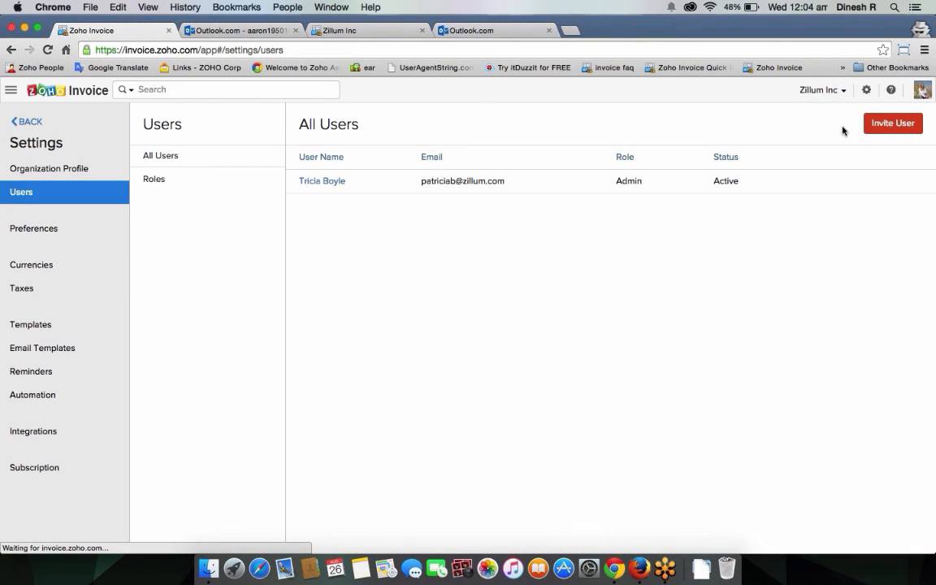
{"action": "left_click", "coordinate": [895, 123]}
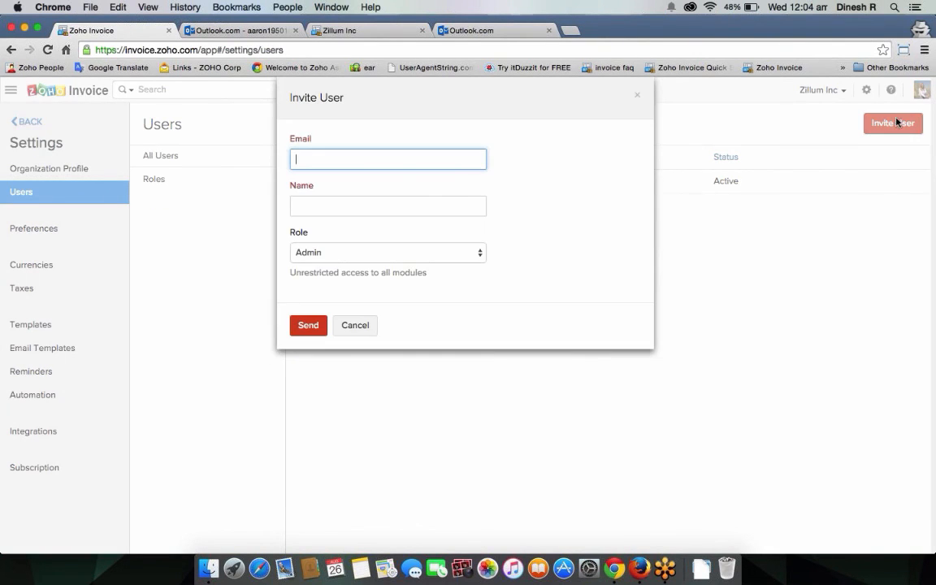
{"action": "left_click", "coordinate": [392, 205]}
{"action": "left_click", "coordinate": [386, 253]}
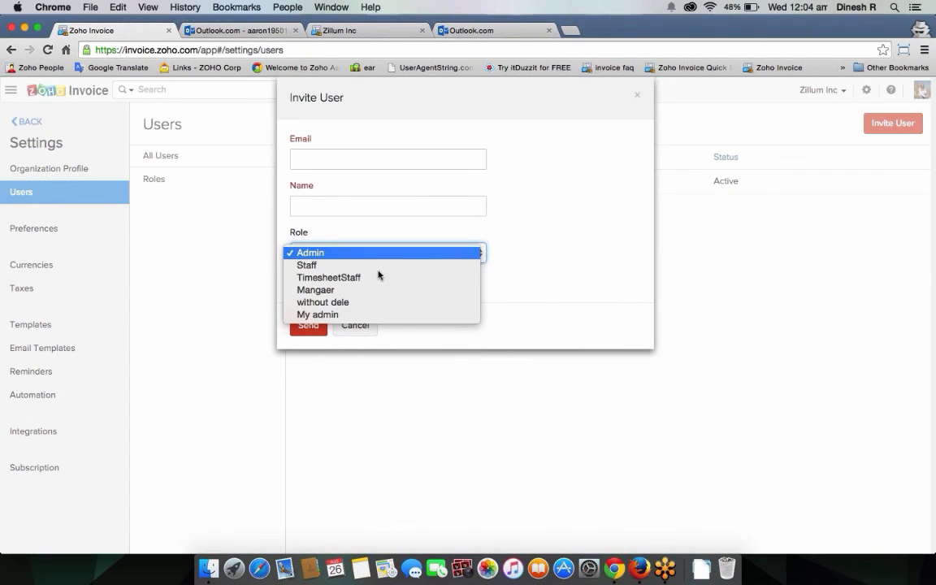
{"action": "left_click", "coordinate": [354, 327]}
{"action": "left_click", "coordinate": [354, 327]}
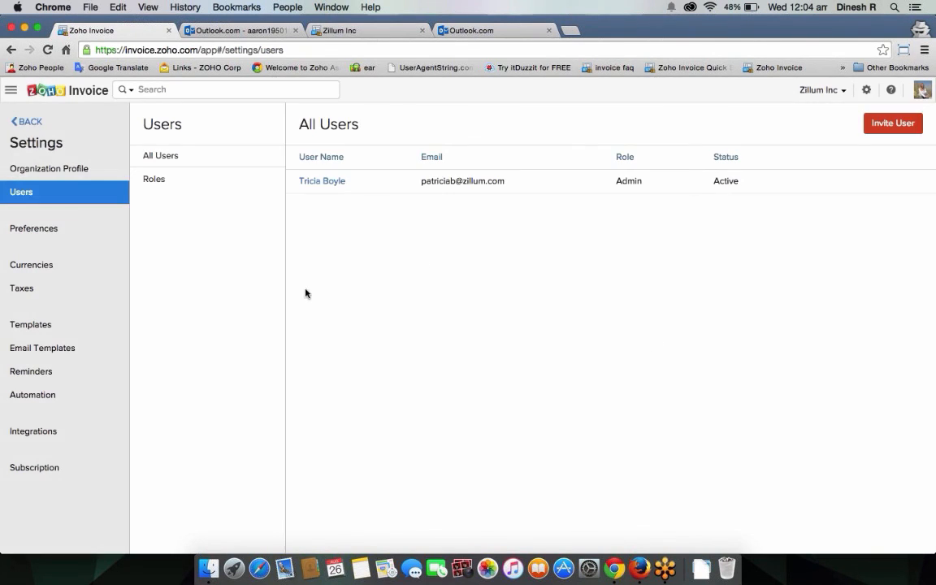
{"action": "left_click", "coordinate": [154, 178]}
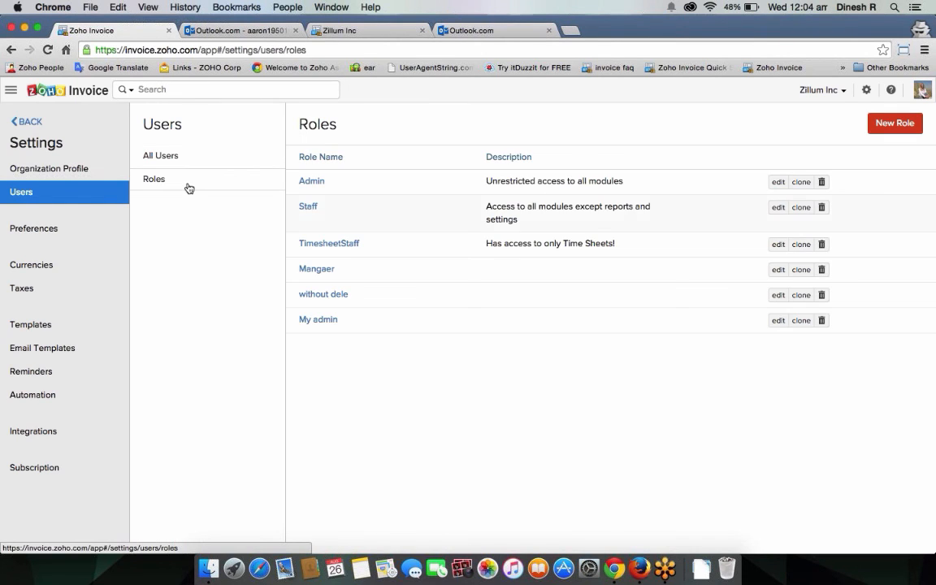
Step: Start a New Role and clear its Customers Edit and Delete permissions
{"action": "left_click", "coordinate": [891, 123]}
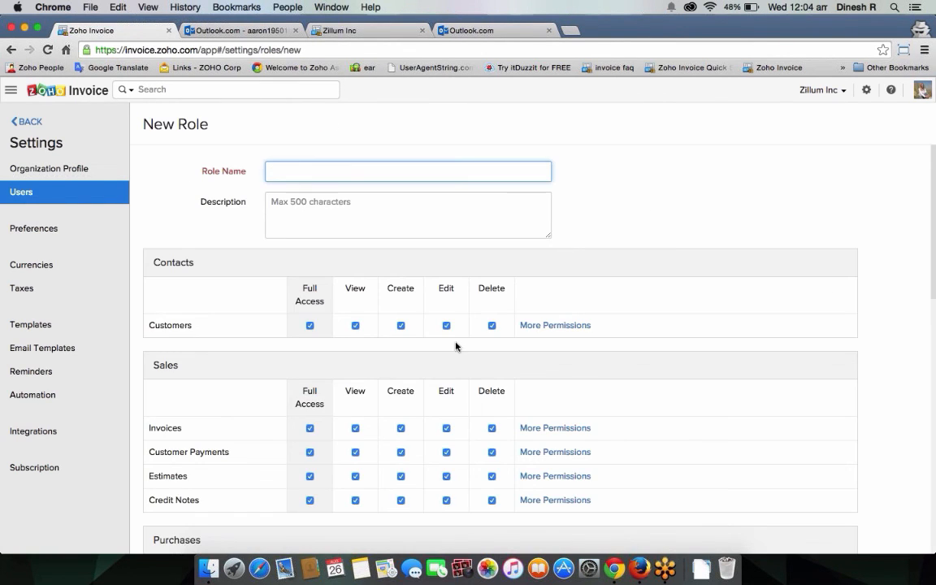
{"action": "scroll", "coordinate": [418, 385], "scroll_direction": "down", "scroll_amount": 2}
{"action": "scroll", "coordinate": [417, 386], "scroll_direction": "down", "scroll_amount": 5}
{"action": "scroll", "coordinate": [418, 385], "scroll_direction": "up", "scroll_amount": 6}
{"action": "left_click", "coordinate": [446, 326]}
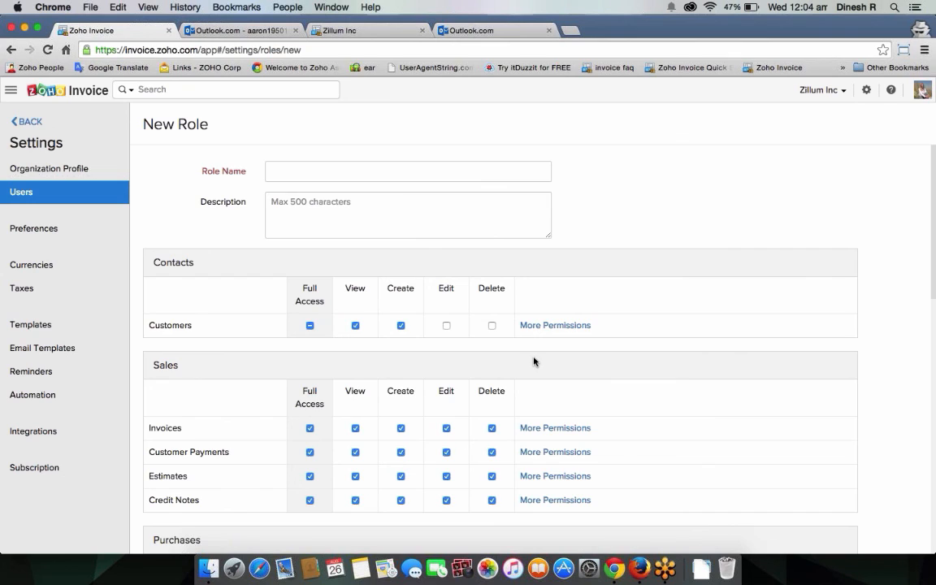
Step: Re-enable Customers Edit and Delete, then leave the unsaved role for the New Invoice form
{"action": "scroll", "coordinate": [514, 362], "scroll_direction": "down", "scroll_amount": 1}
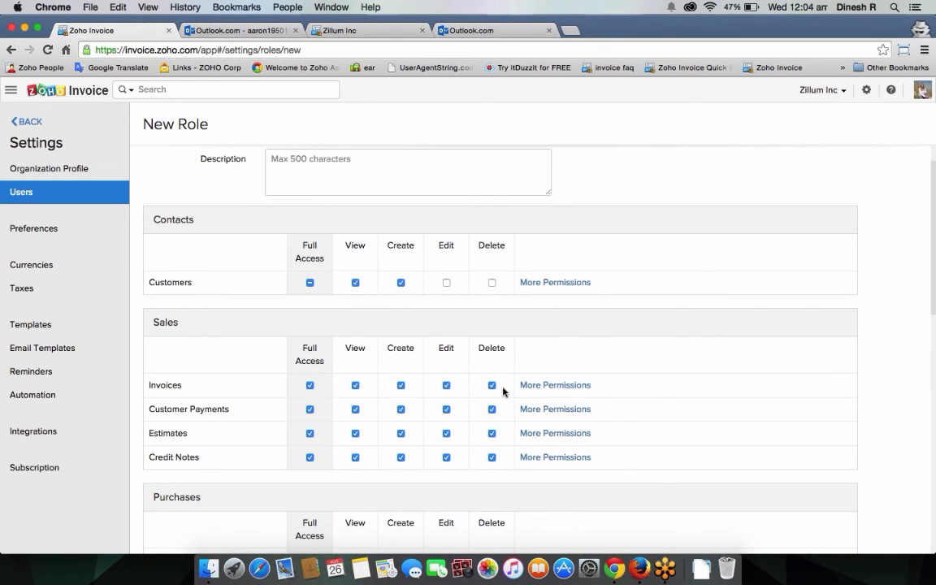
{"action": "scroll", "coordinate": [414, 387], "scroll_direction": "up", "scroll_amount": 1}
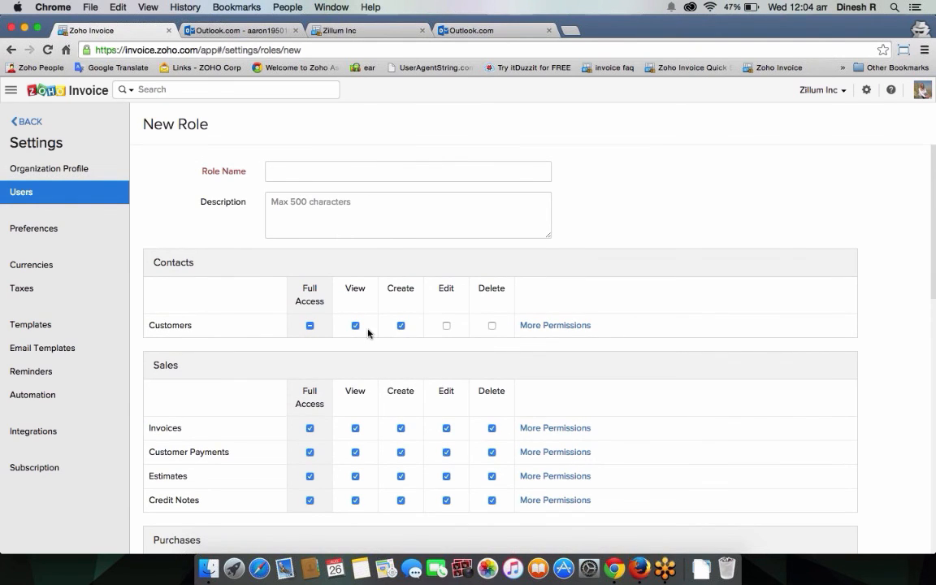
{"action": "left_click", "coordinate": [447, 326]}
{"action": "left_click", "coordinate": [492, 326]}
{"action": "scroll", "coordinate": [457, 333], "scroll_direction": "down", "scroll_amount": 2}
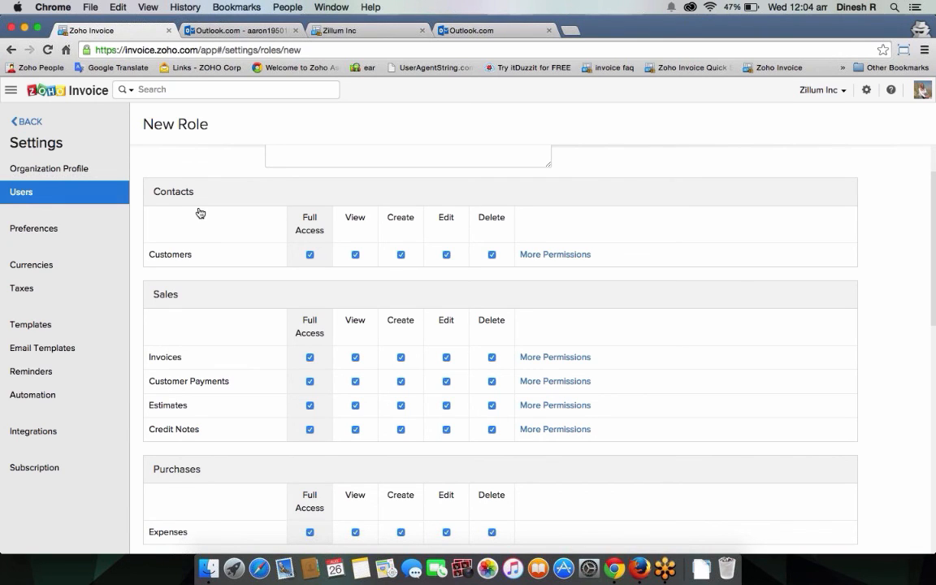
{"action": "left_click", "coordinate": [27, 123]}
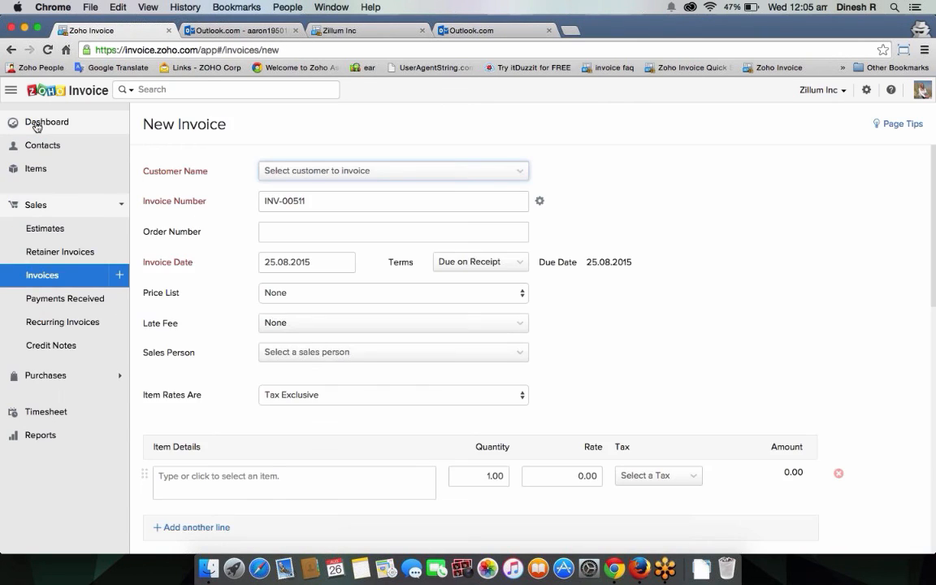
Step: View the Dashboard with $438,061.82 total receivables, glance at Timesheet projects, and return to Dashboard
{"action": "left_click", "coordinate": [36, 125]}
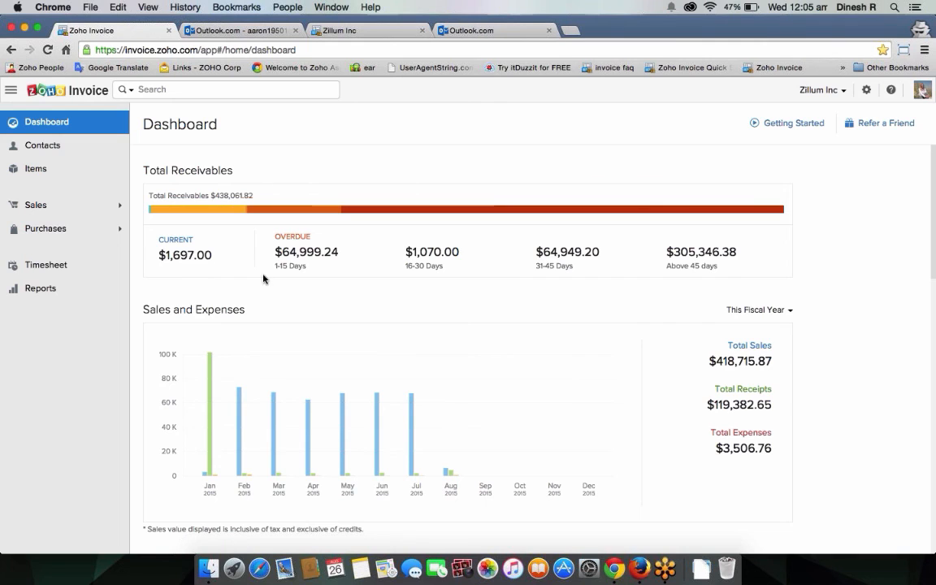
{"action": "left_click", "coordinate": [96, 269]}
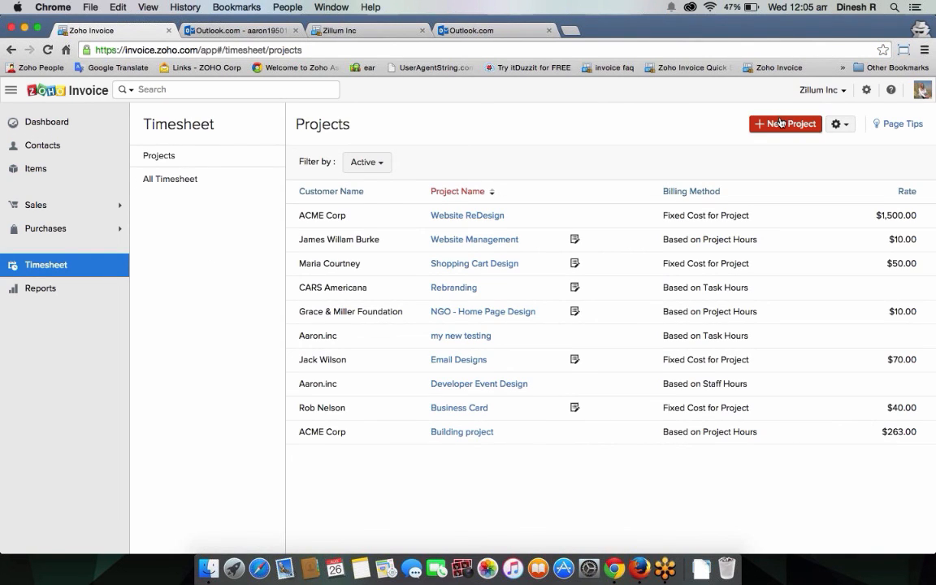
{"action": "left_click", "coordinate": [46, 133]}
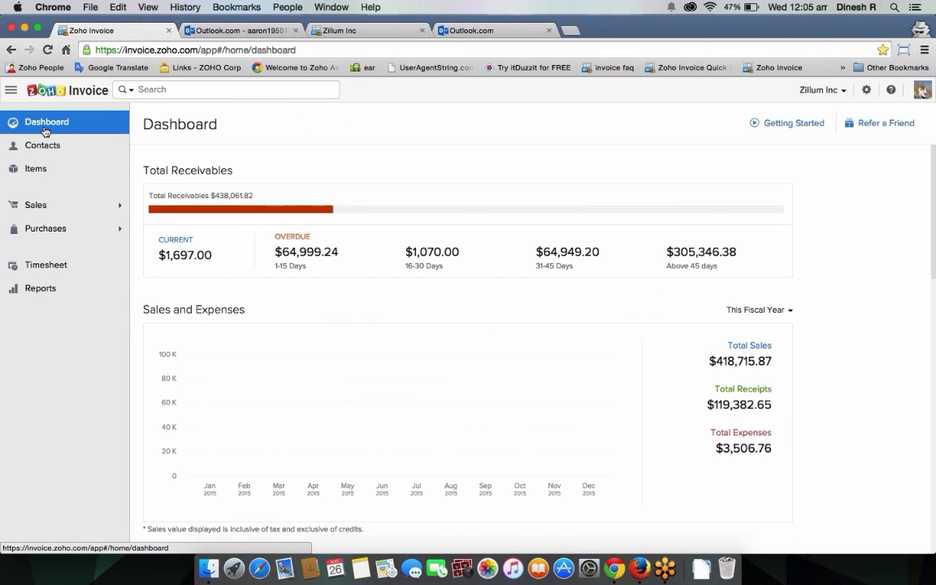